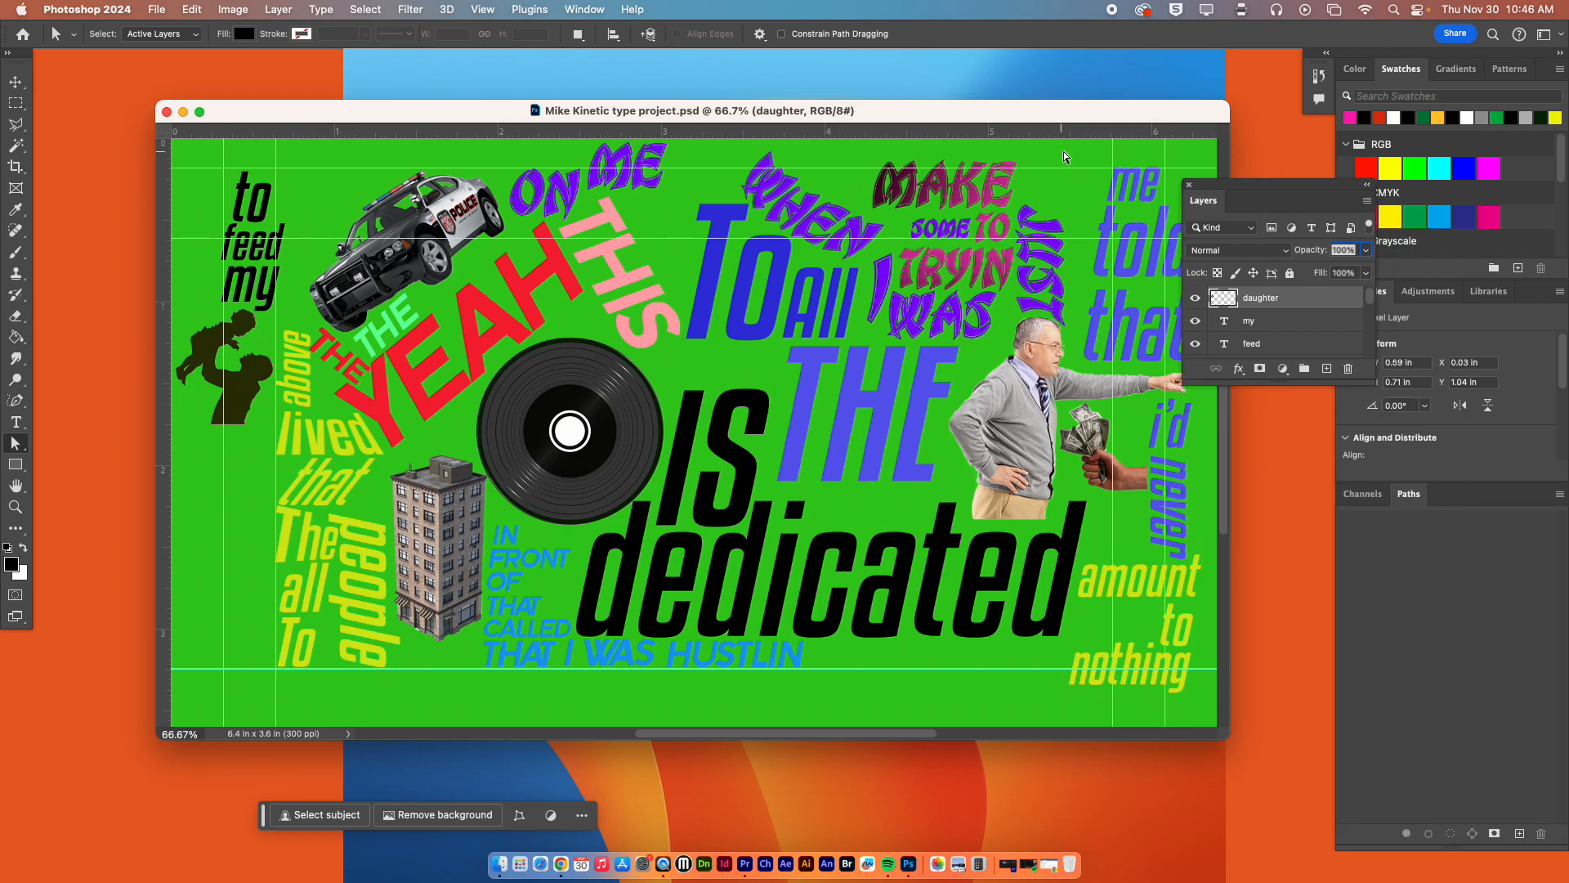
# Move the document window aside, extend the Layers panel, and review the full layer stack from daughter down to Background.
pyautogui.moveTo(1048, 112); pyautogui.dragTo(972, 81)
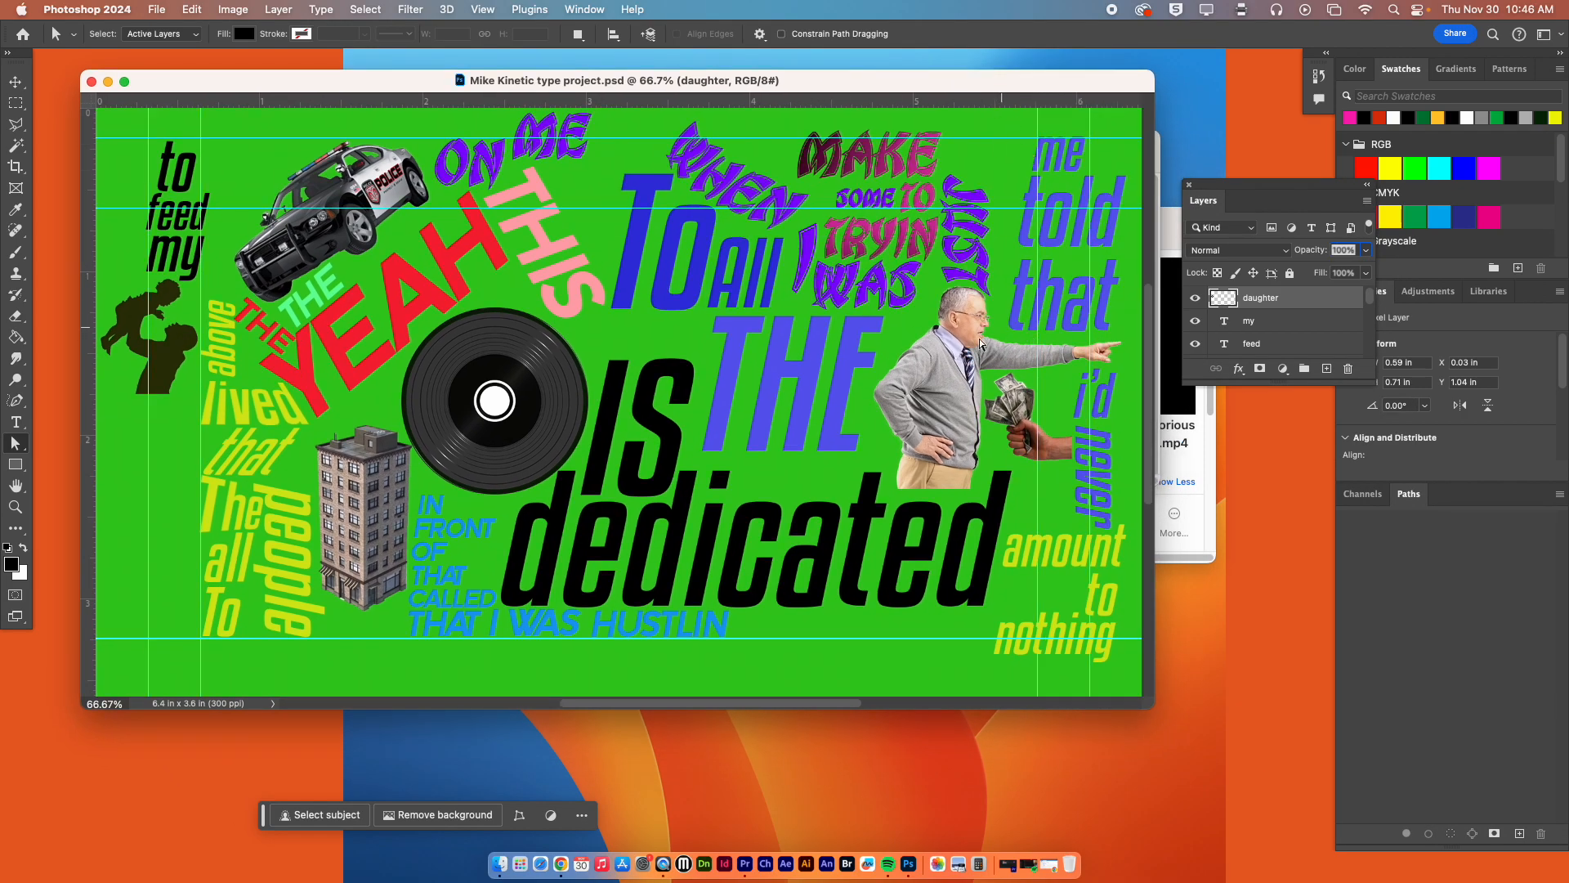
pyautogui.moveTo(1257, 383); pyautogui.dragTo(1263, 790)
pyautogui.moveTo(1372, 438); pyautogui.dragTo(1371, 740)
pyautogui.click(1287, 734)
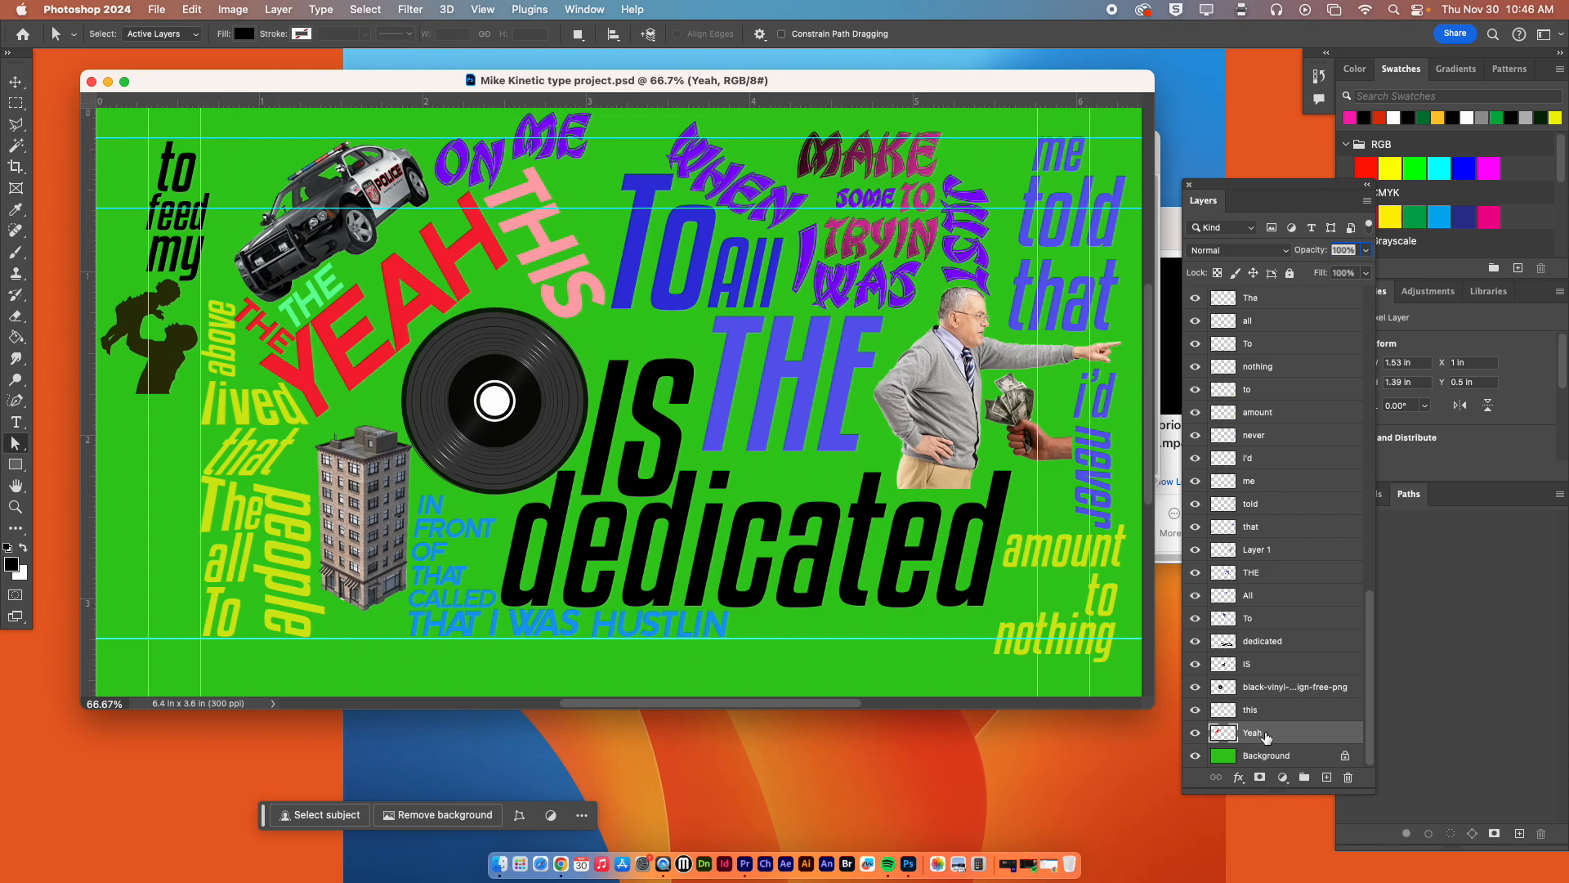
pyautogui.moveTo(1371, 627); pyautogui.dragTo(1381, 294)
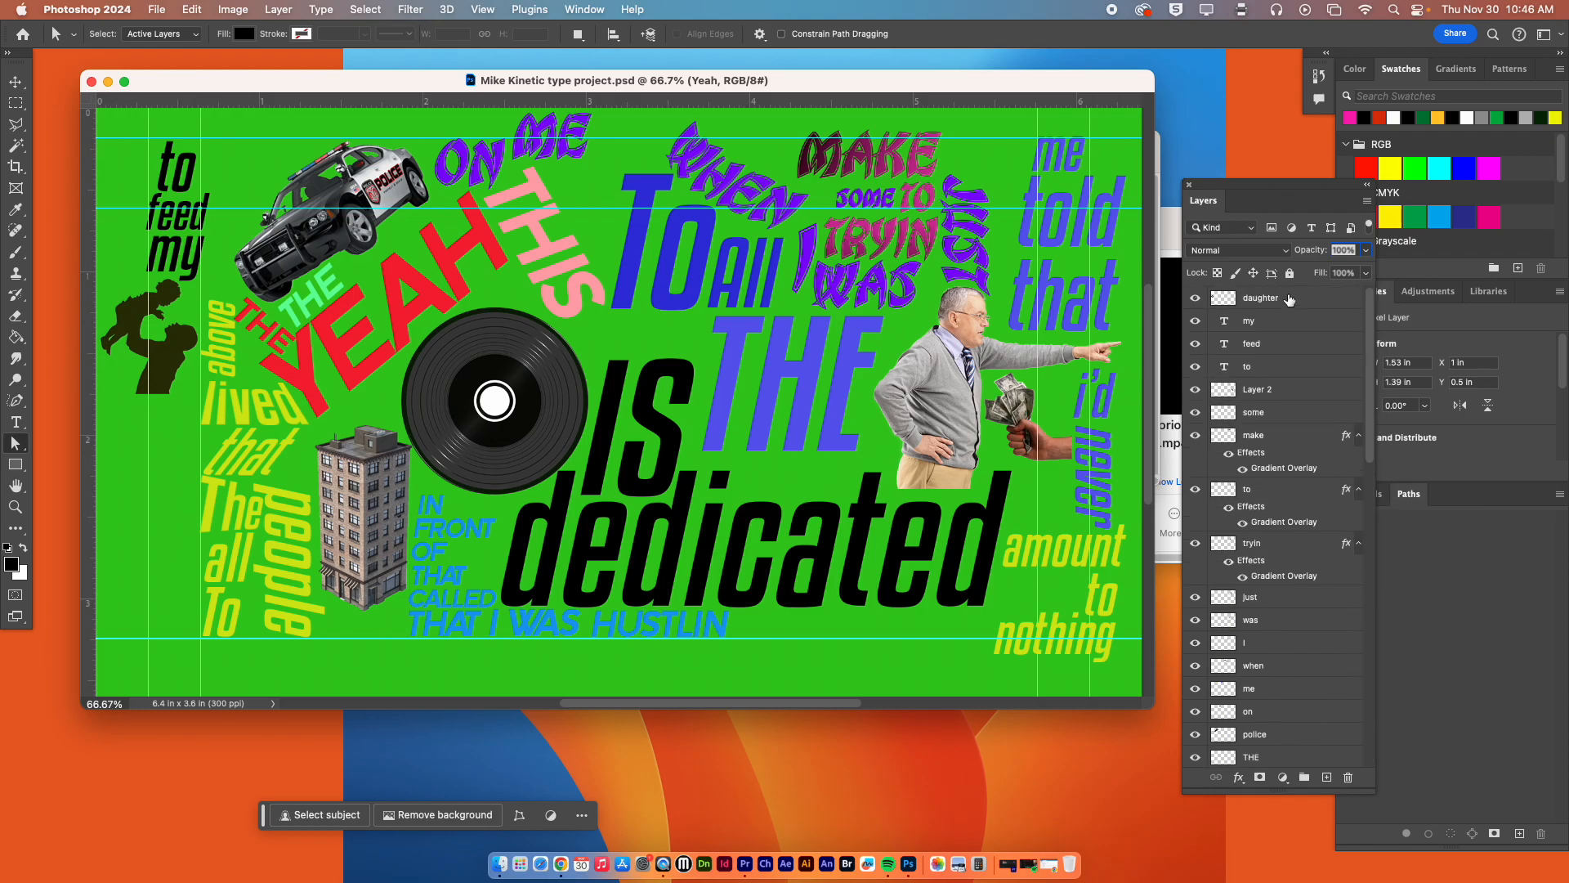
pyautogui.moveTo(1370, 330); pyautogui.dragTo(1357, 278)
# Rasterize the type layers "to", "feed" and "my", and save the document.
pyautogui.click(1269, 369)
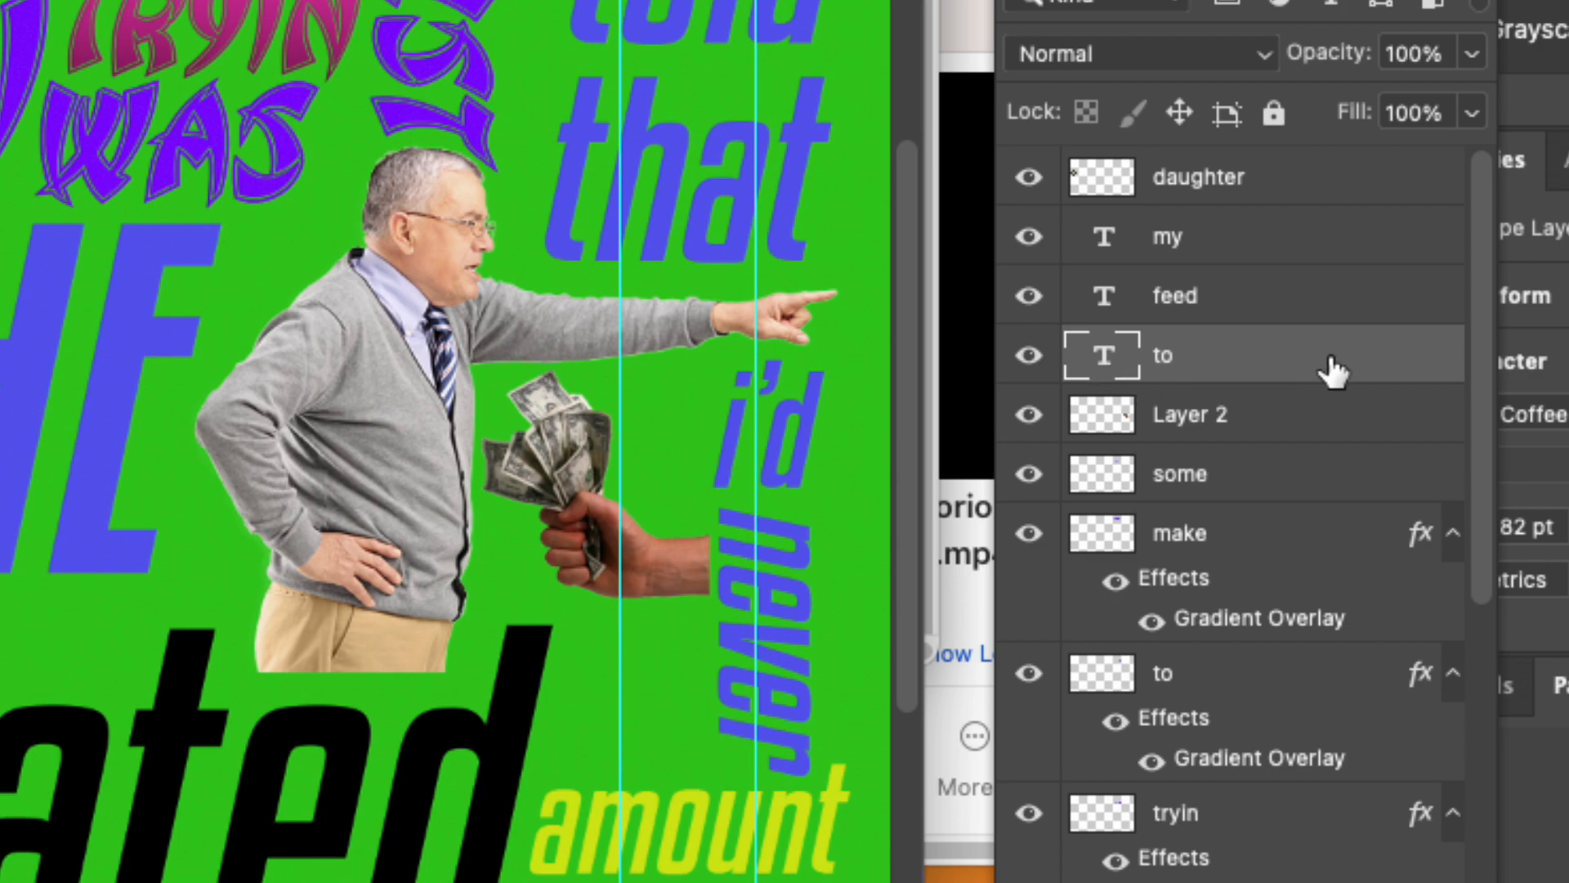
pyautogui.rightClick(1344, 353)
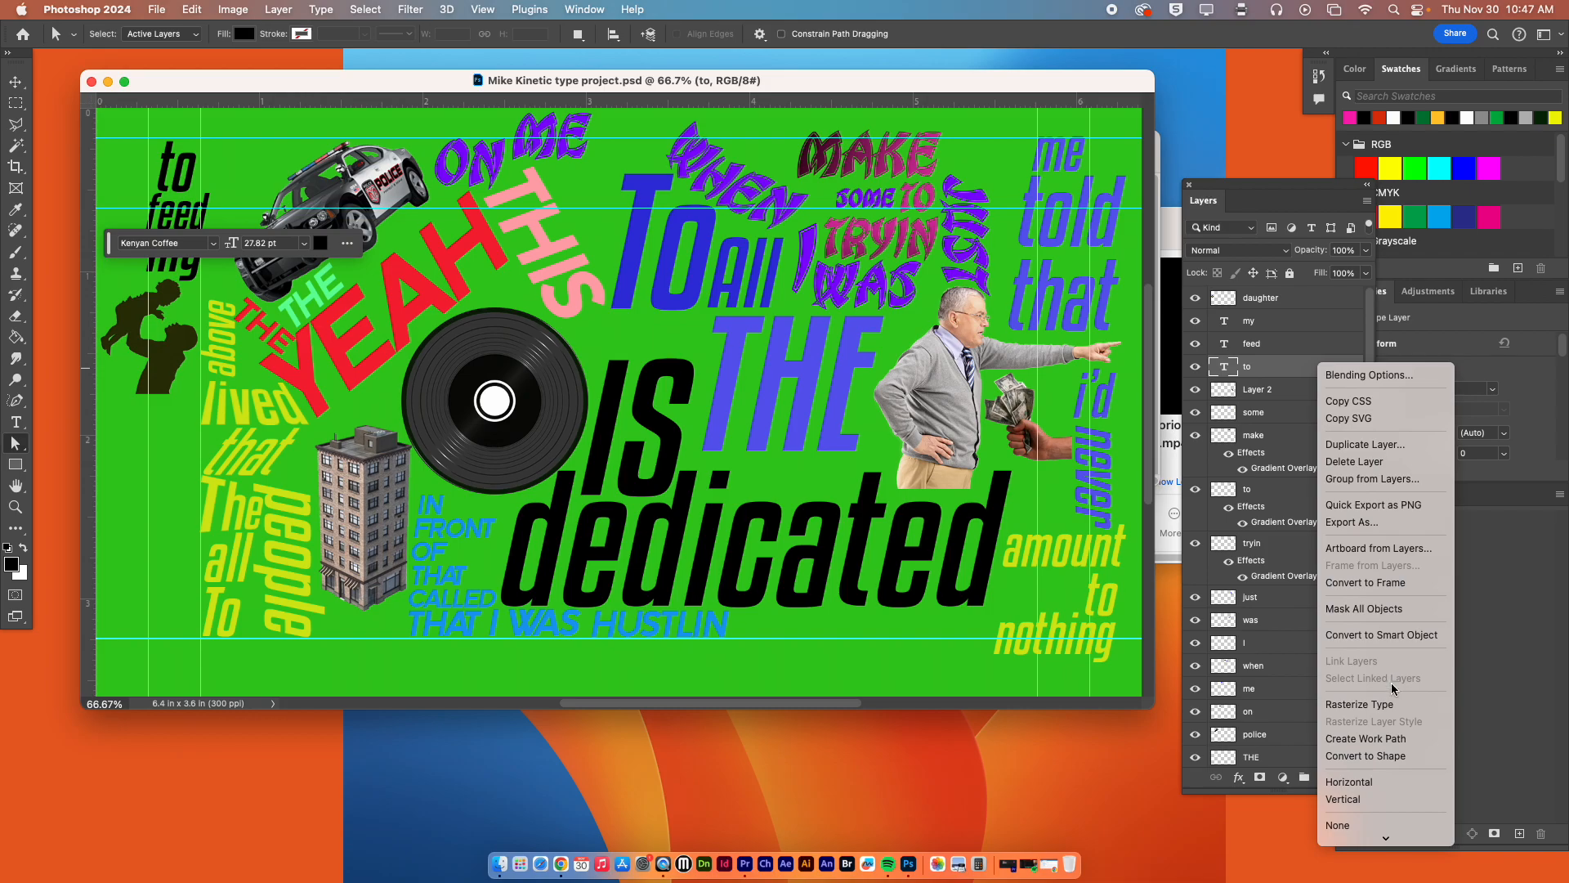
pyautogui.click(1391, 708)
pyautogui.click(1279, 344)
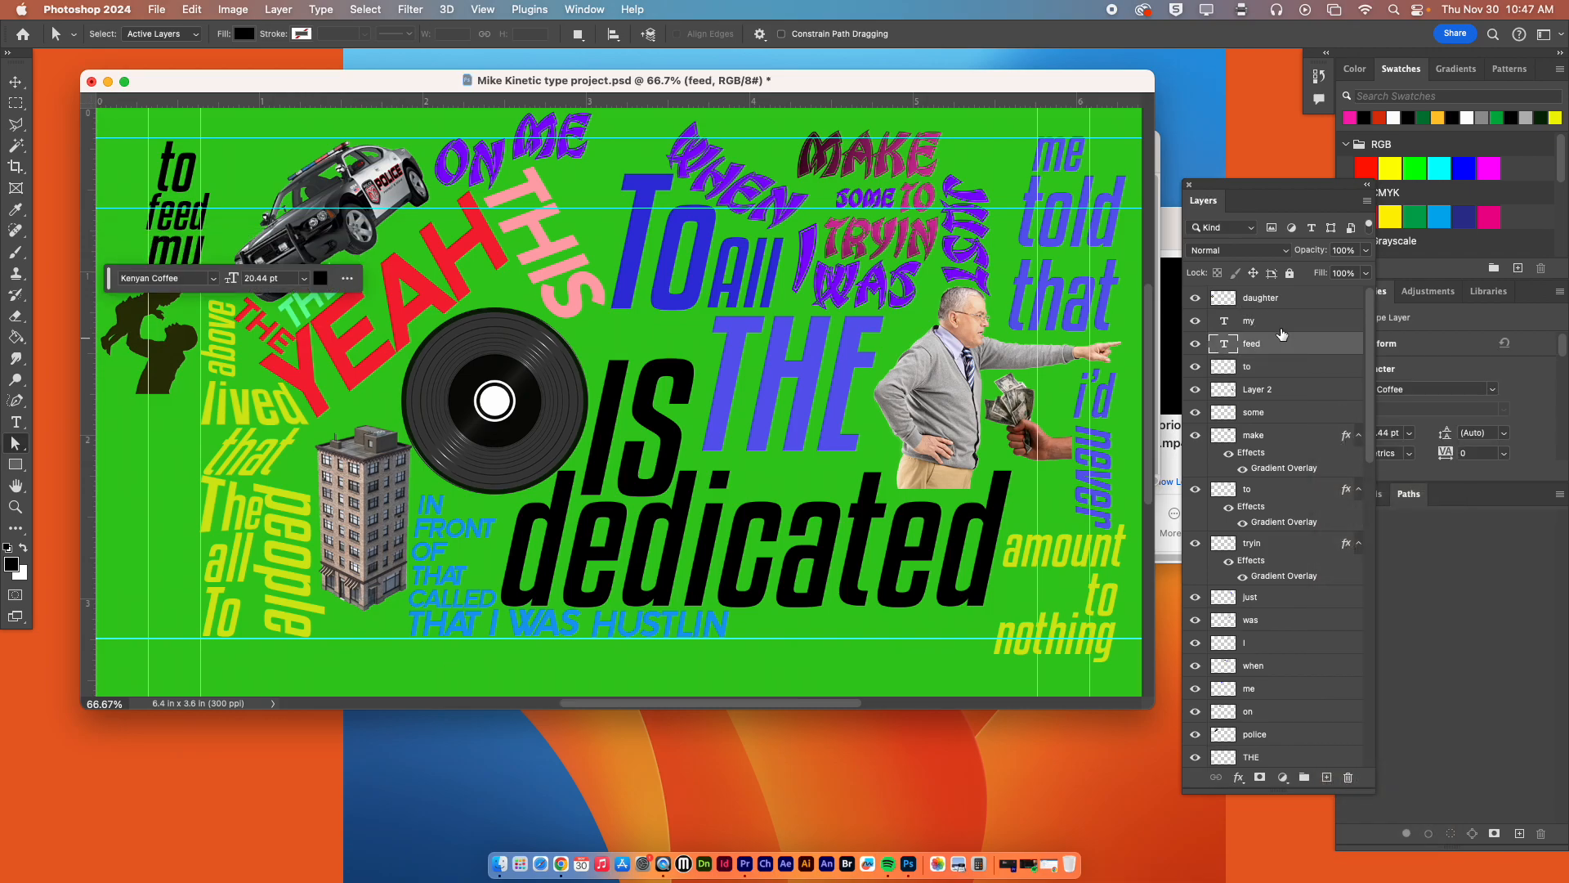
pyautogui.keyDown('shift'); pyautogui.click(1279, 320); pyautogui.keyUp('shift')
pyautogui.rightClick(1301, 321)
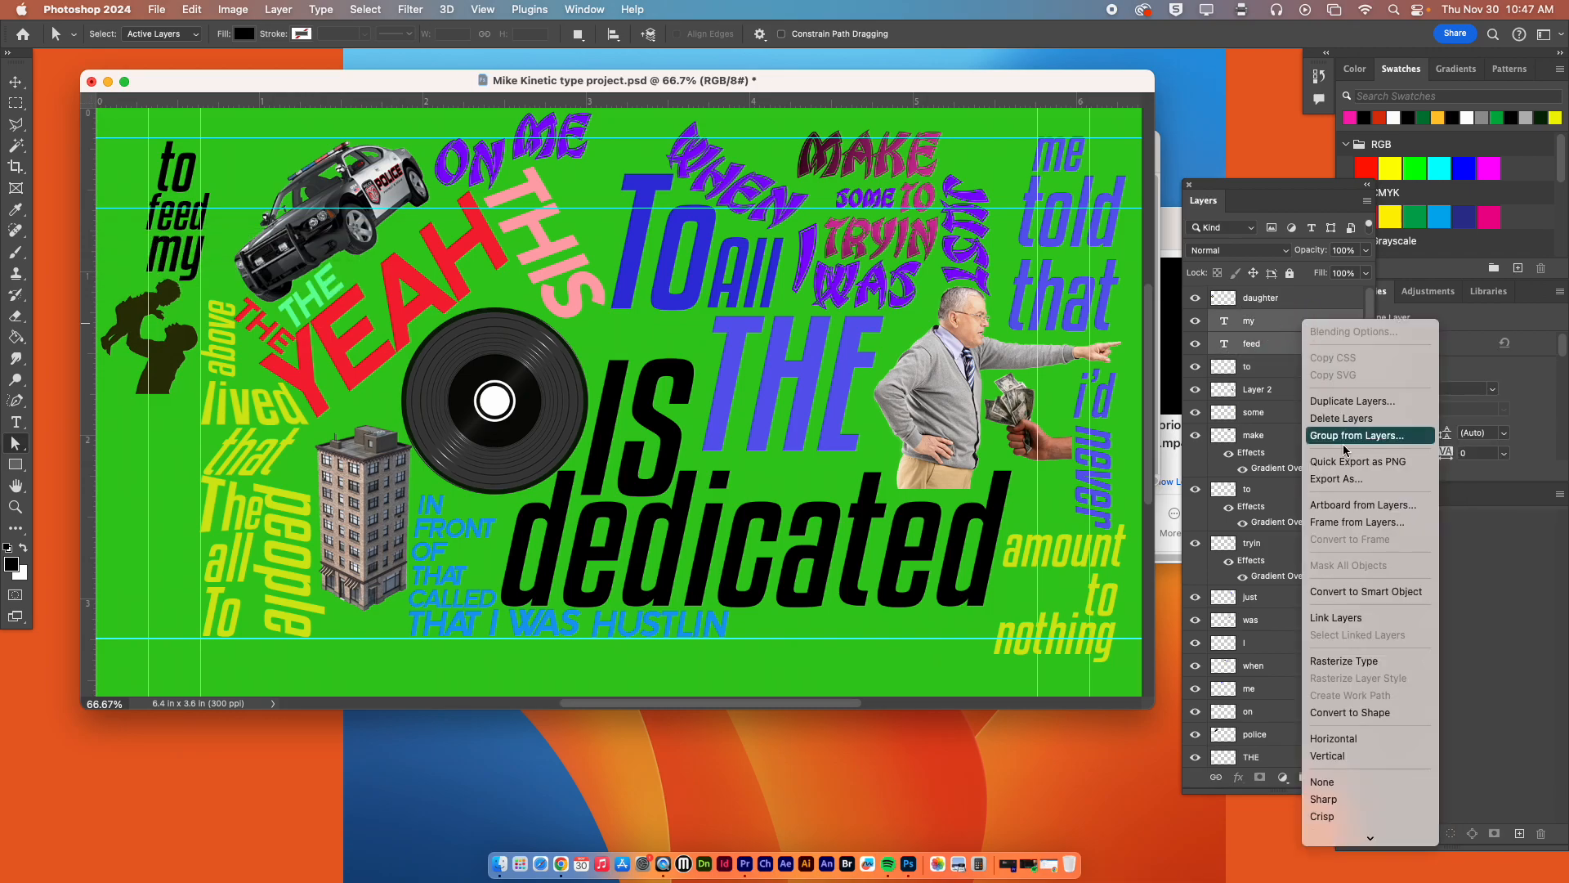
pyautogui.click(1355, 661)
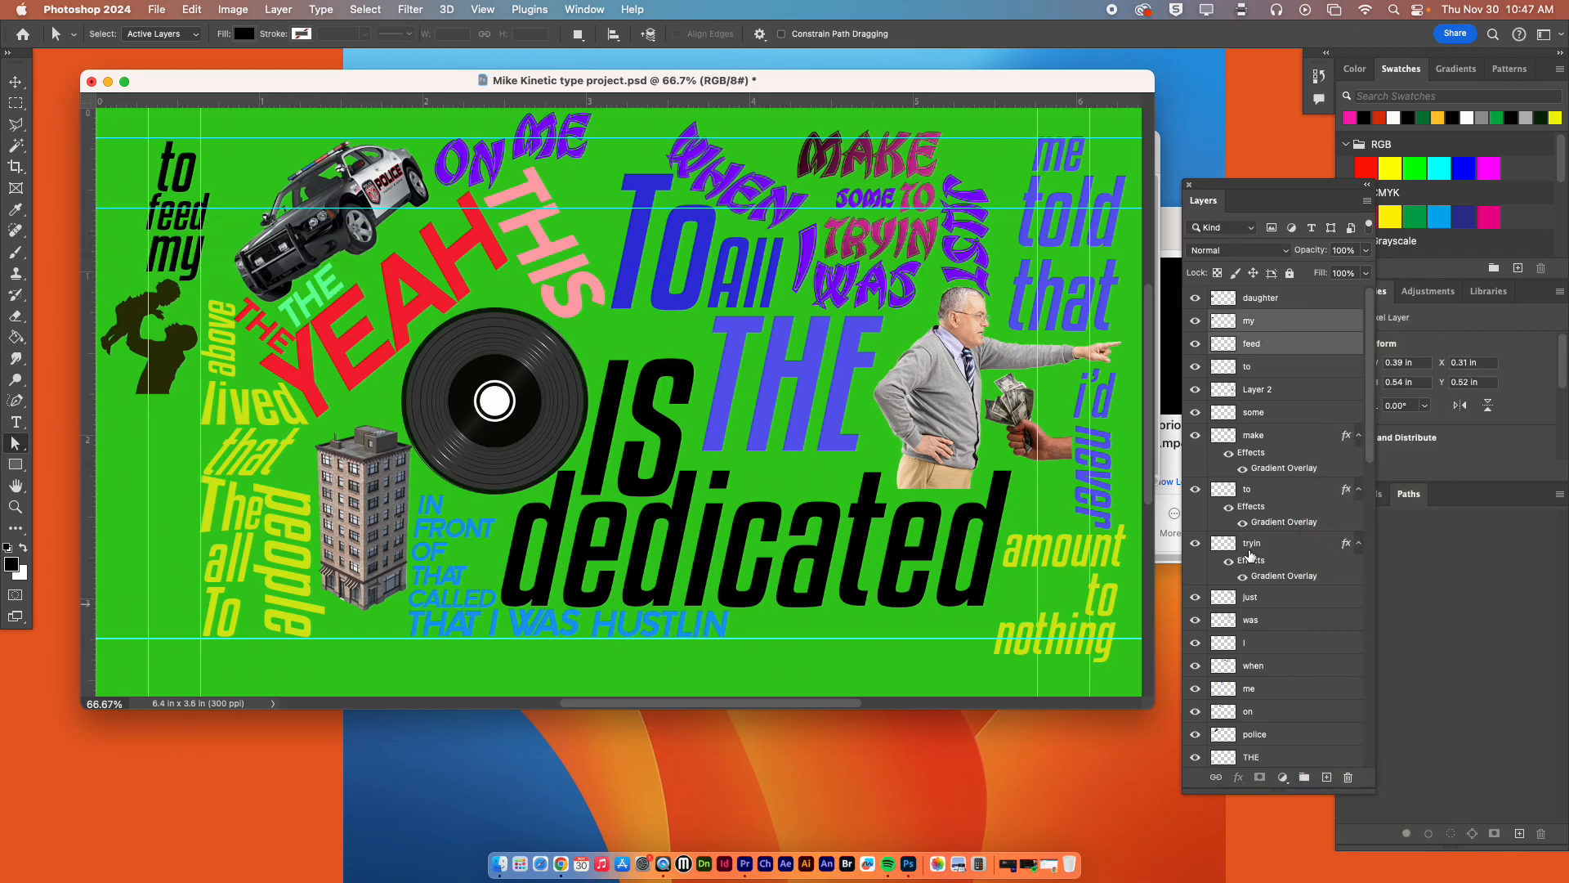
pyautogui.click(158, 8)
pyautogui.click(209, 173)
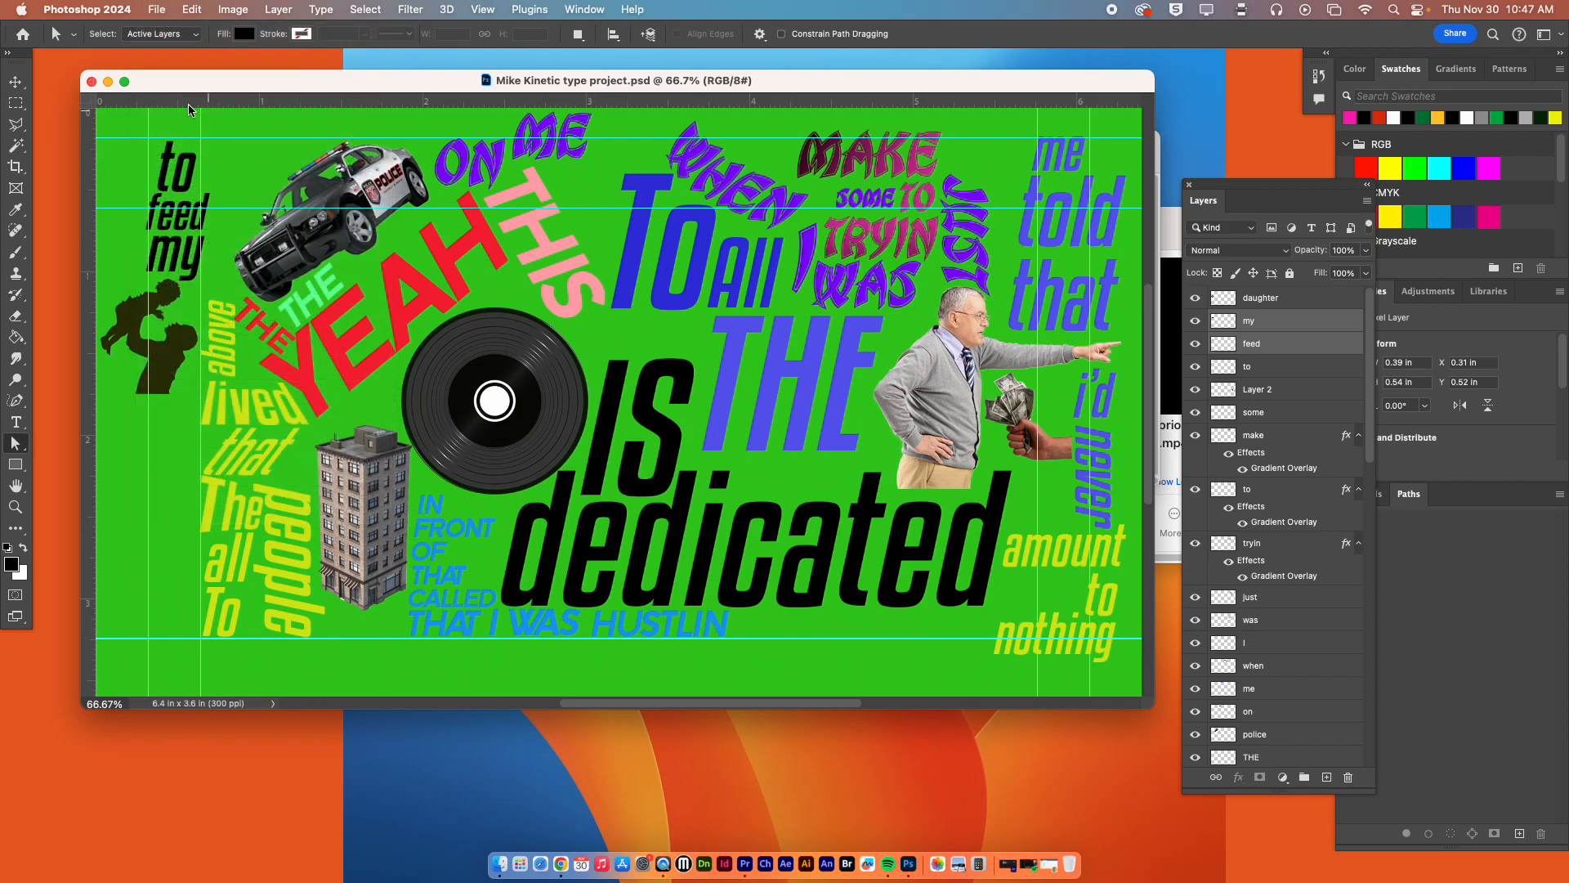
# Close the document and check the saved PSD and the Juicy MP4 in the kinetic type project folder in Finder.
pyautogui.click(91, 82)
pyautogui.moveTo(763, 152); pyautogui.dragTo(634, 357)
pyautogui.click(886, 229)
pyautogui.moveTo(886, 231); pyautogui.dragTo(719, 313)
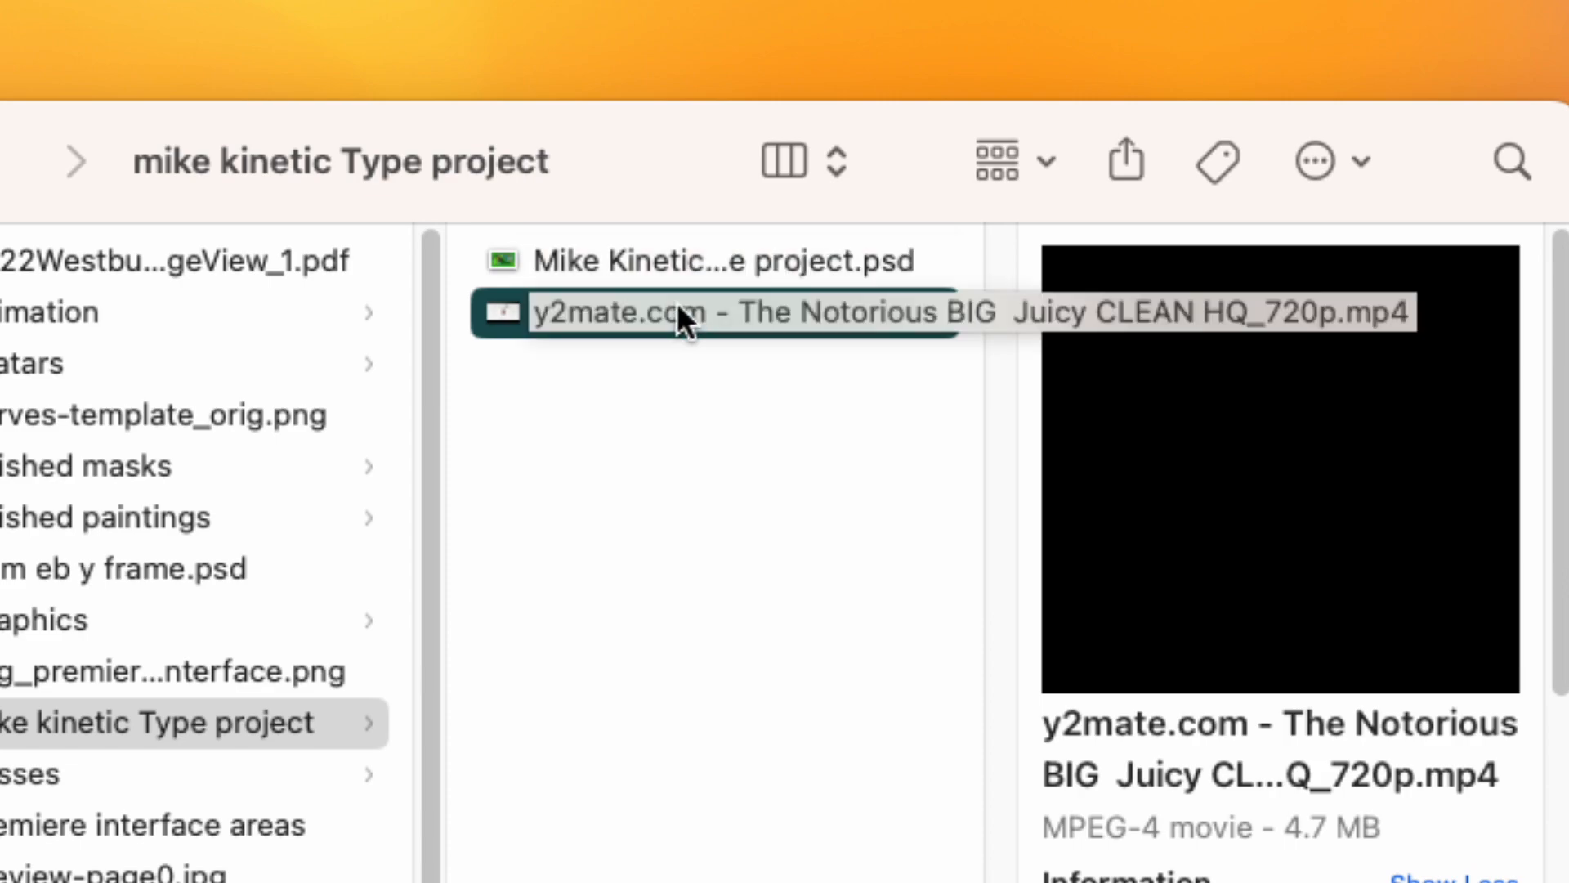
pyautogui.press('Up')
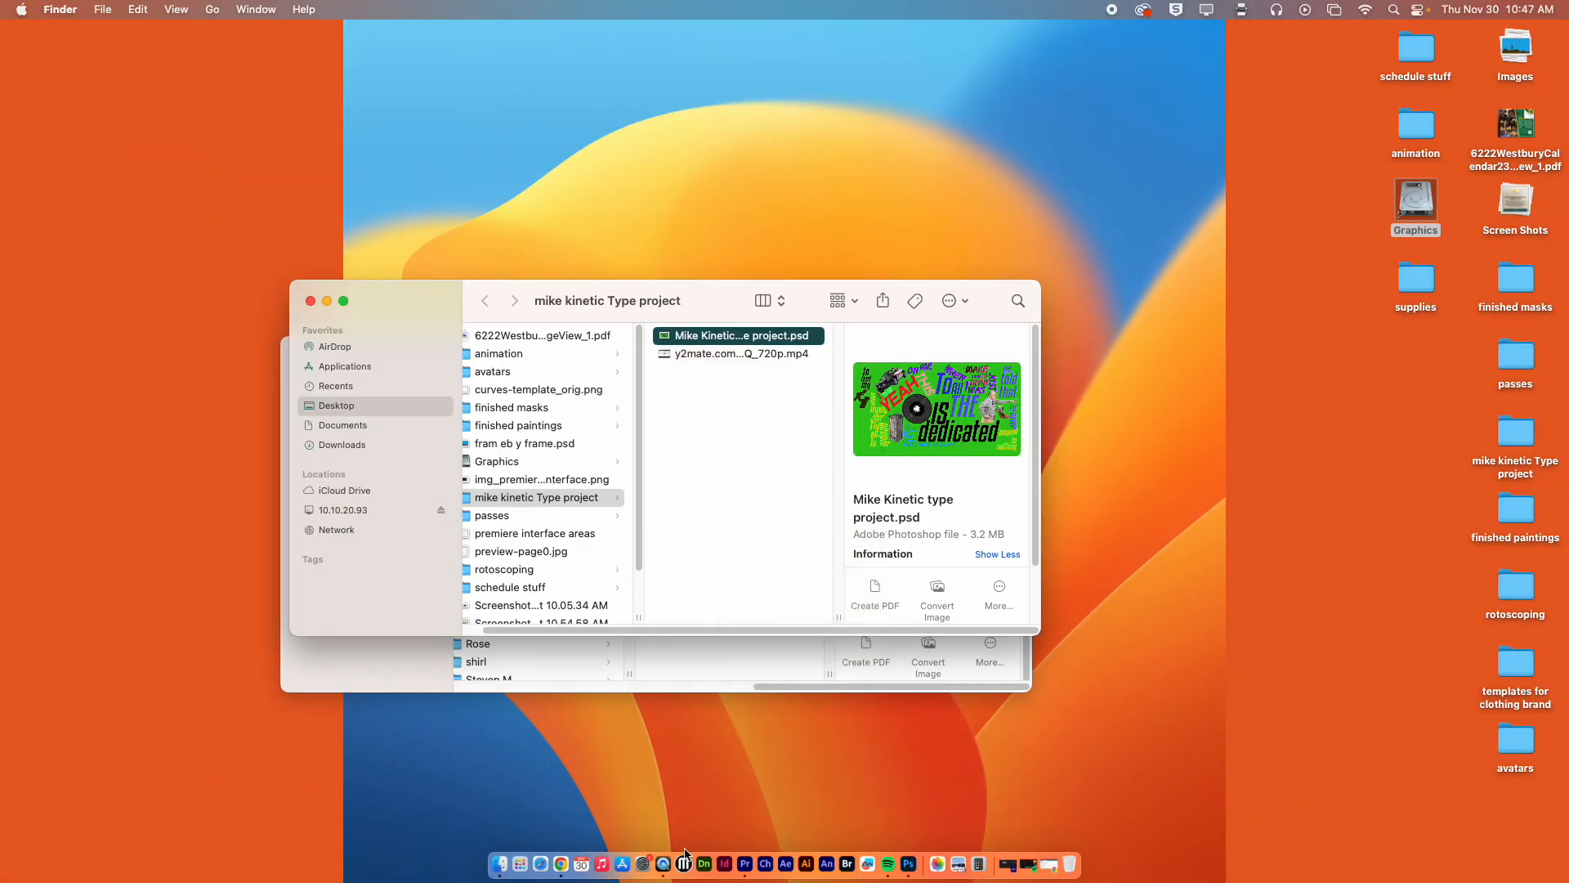
pyautogui.click(745, 865)
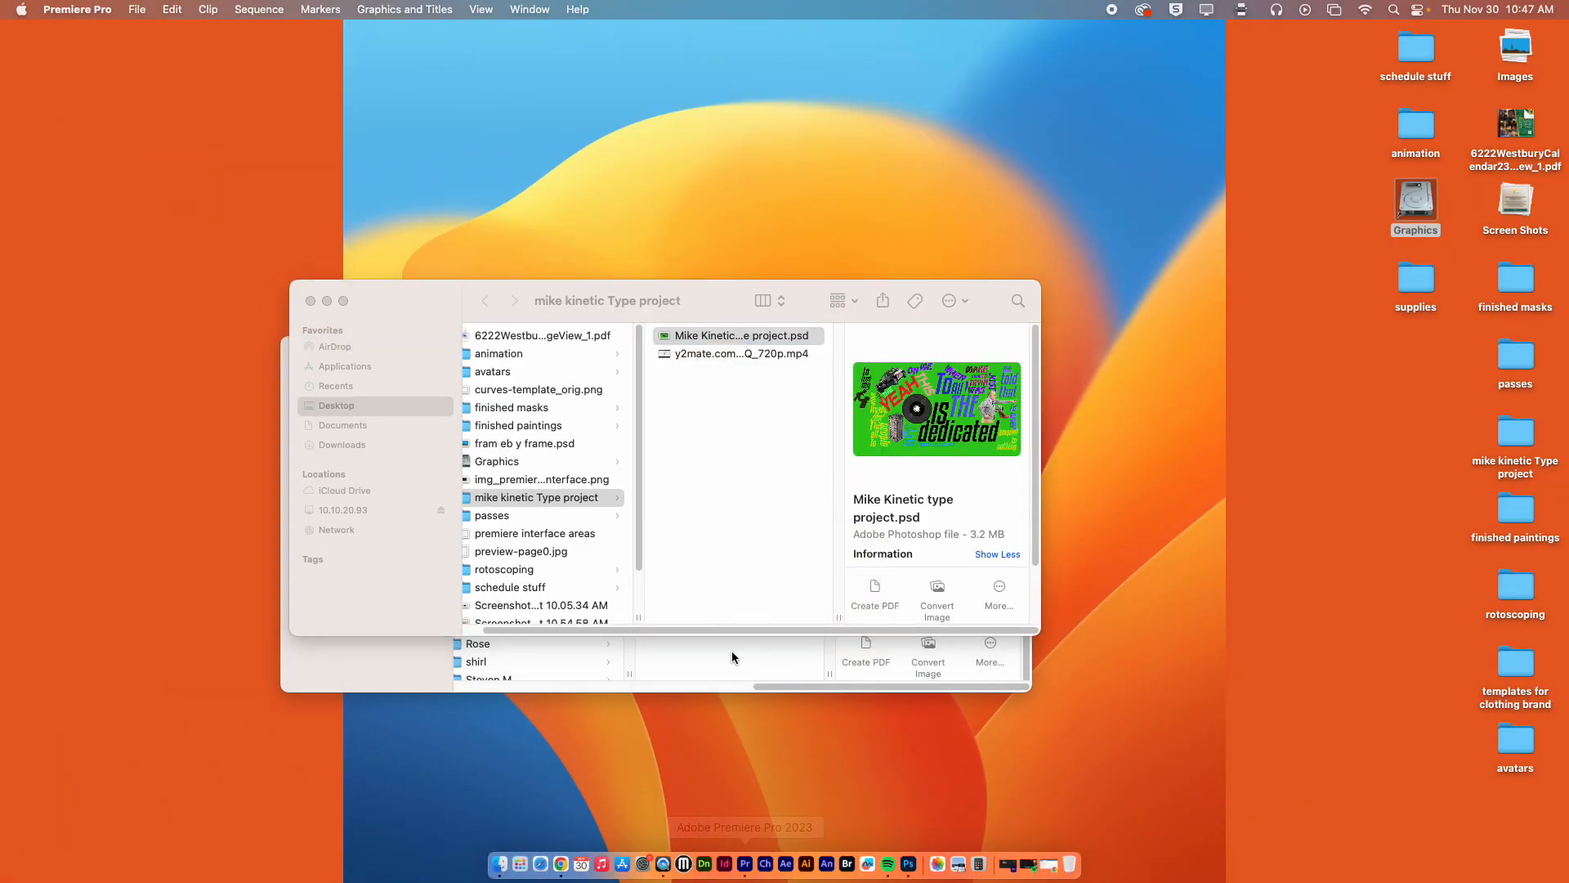
pyautogui.click(136, 9)
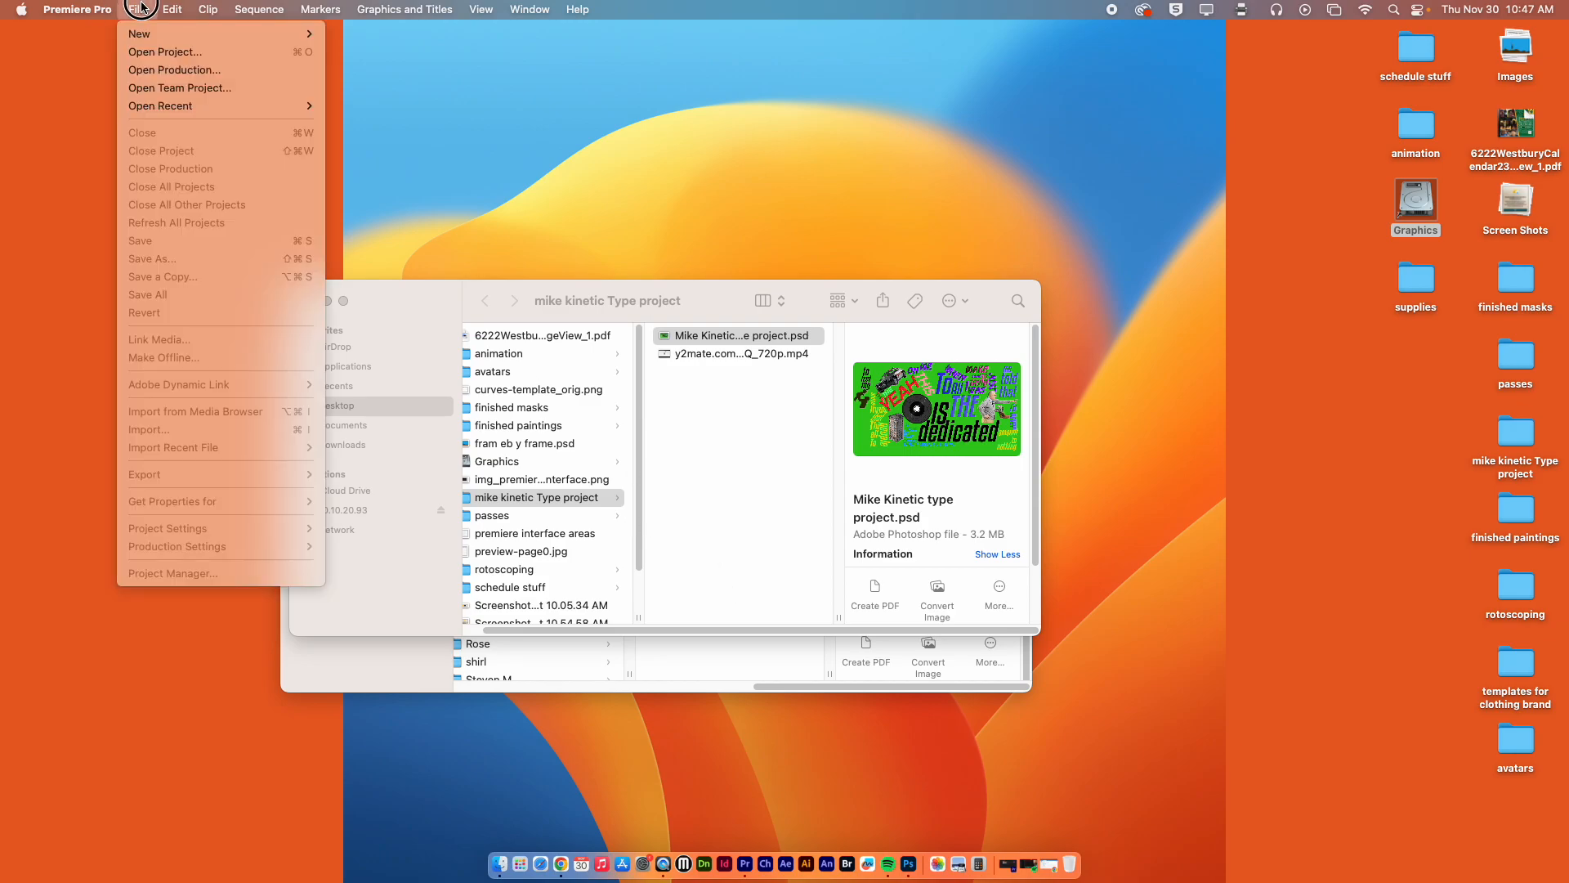
pyautogui.moveTo(143, 34)
pyautogui.click(348, 36)
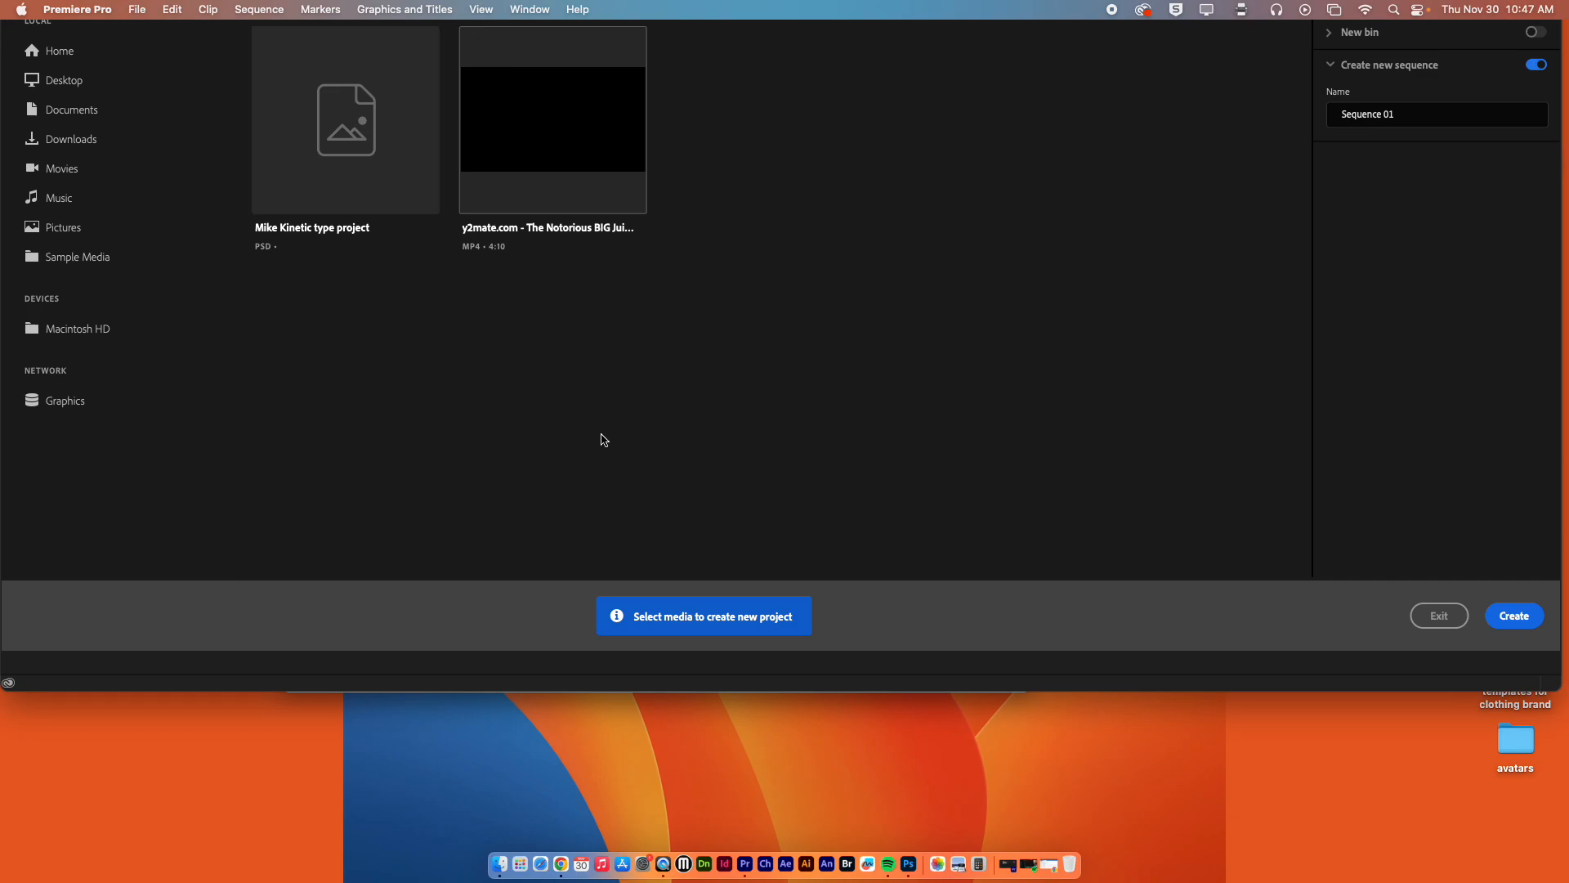
pyautogui.click(1445, 618)
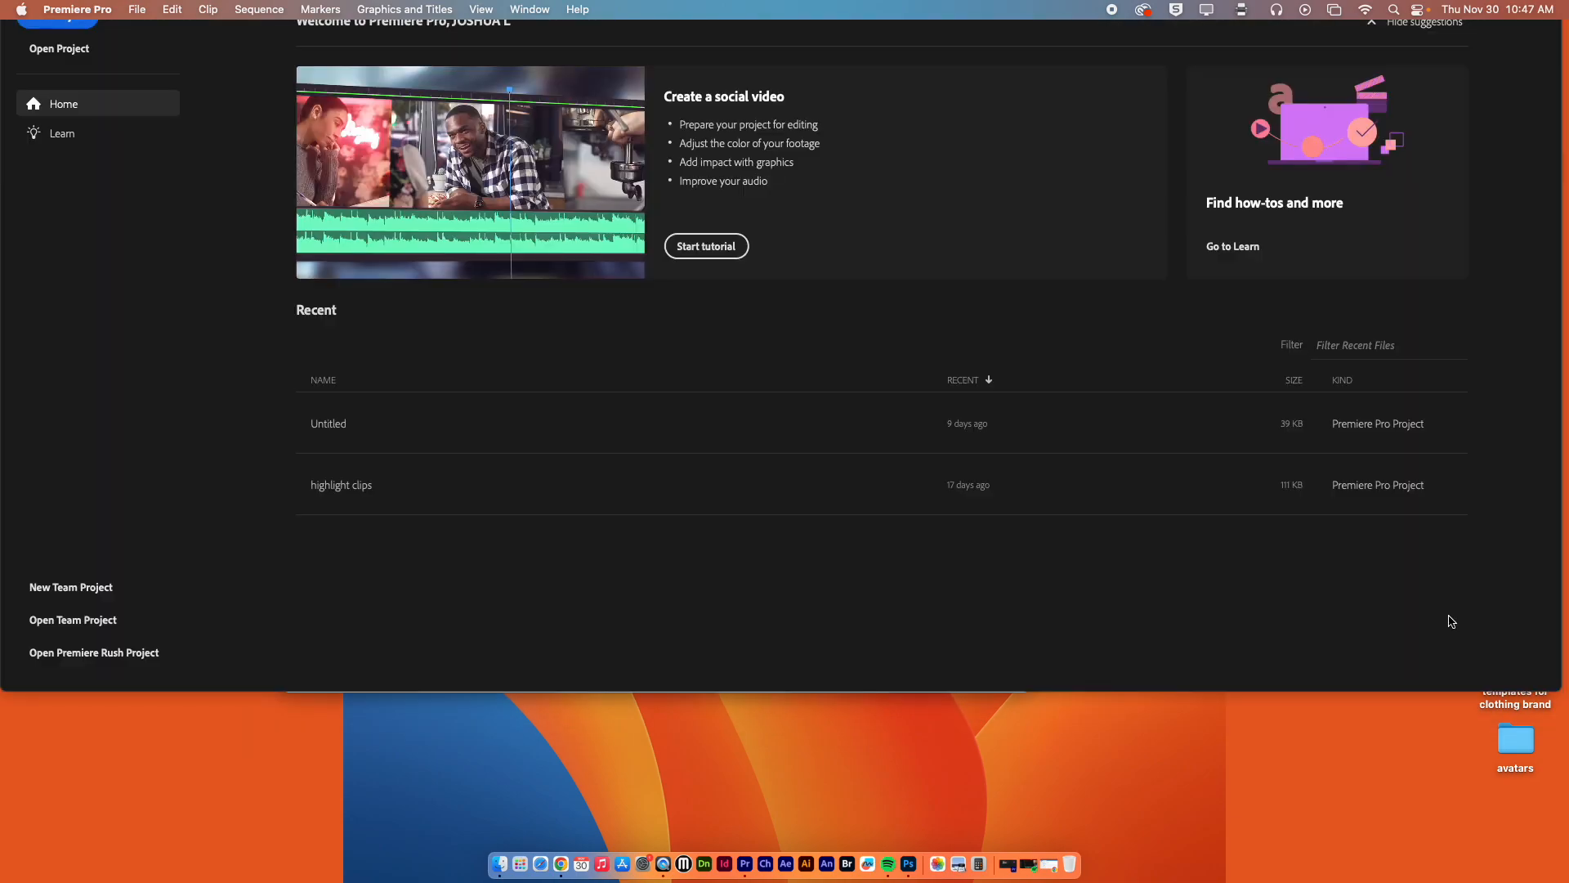
pyautogui.click(107, 11)
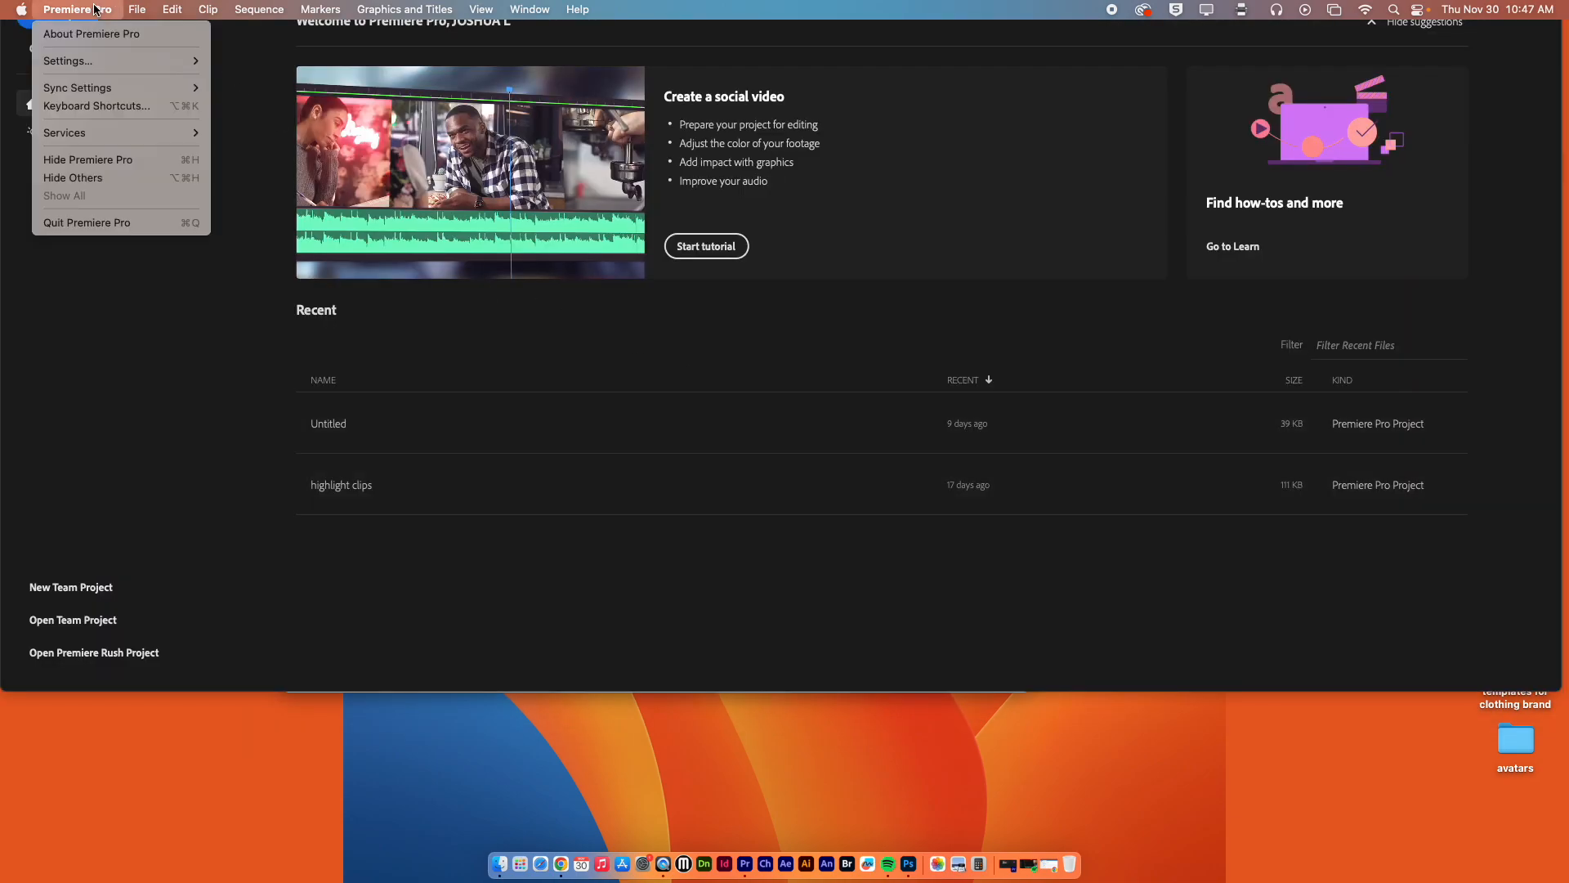
pyautogui.click(163, 221)
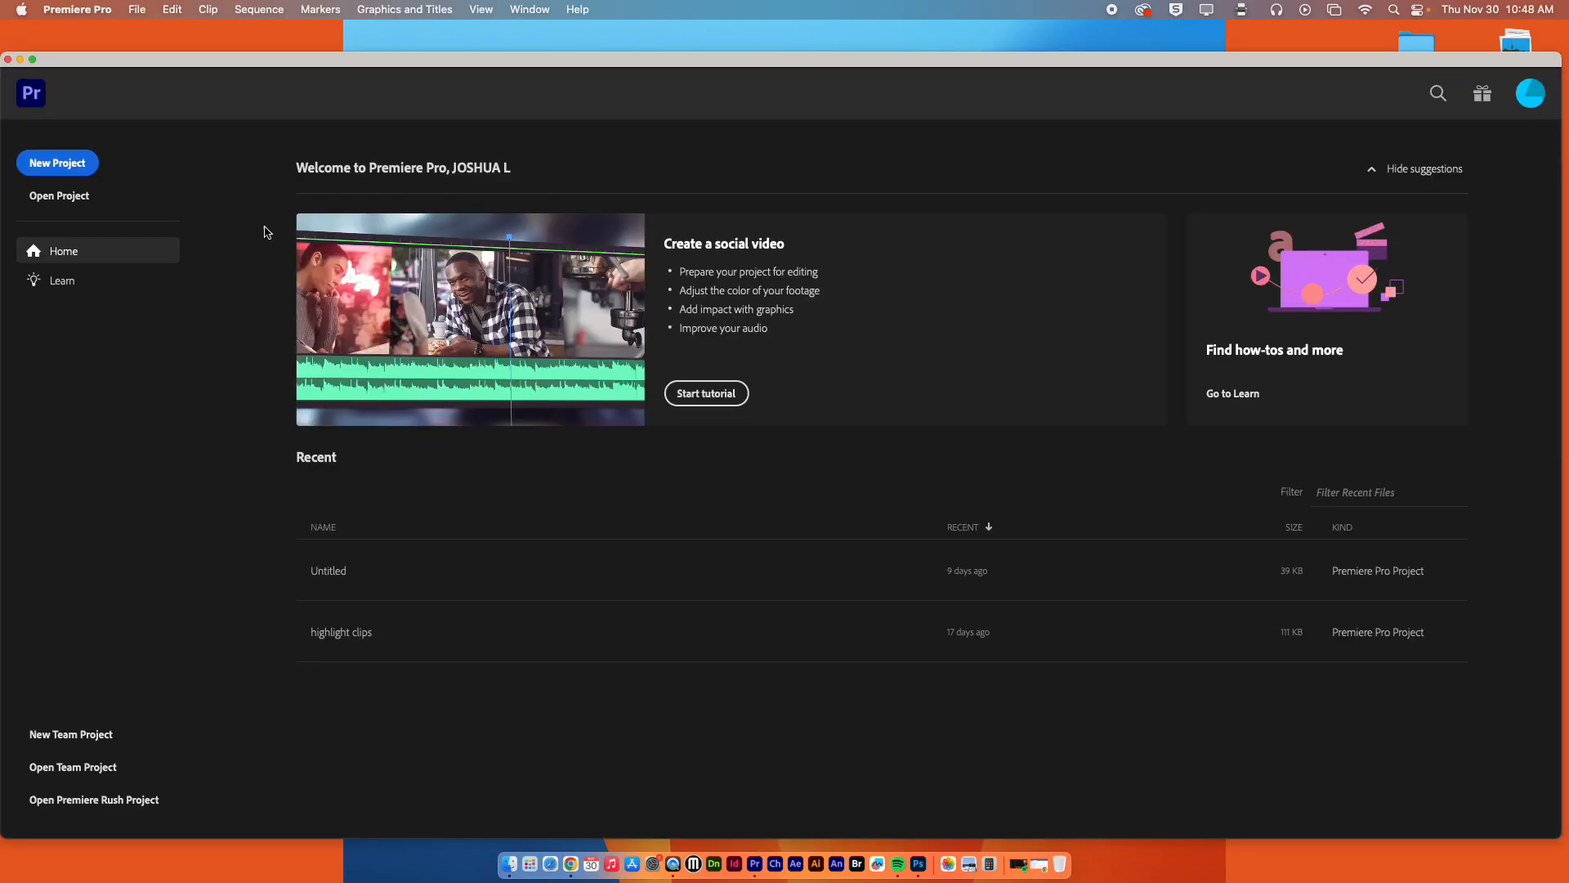
# Create a new Premiere Pro project named with the owner's surname followed by "Kinetic typography project".
pyautogui.click(66, 162)
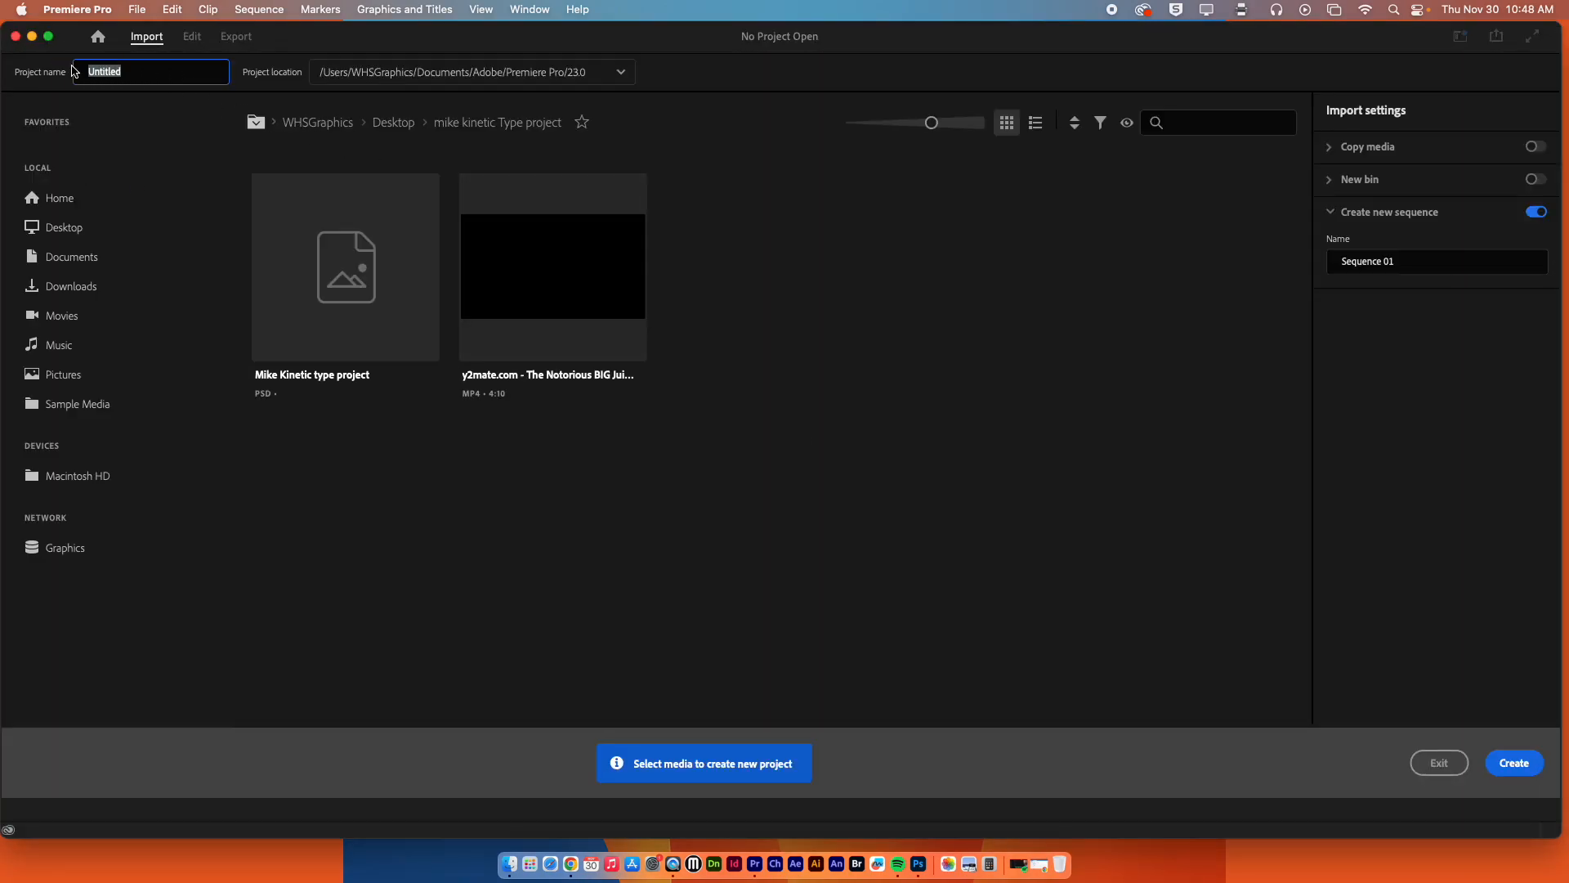
pyautogui.write('Schimsky Kinetic typograph')
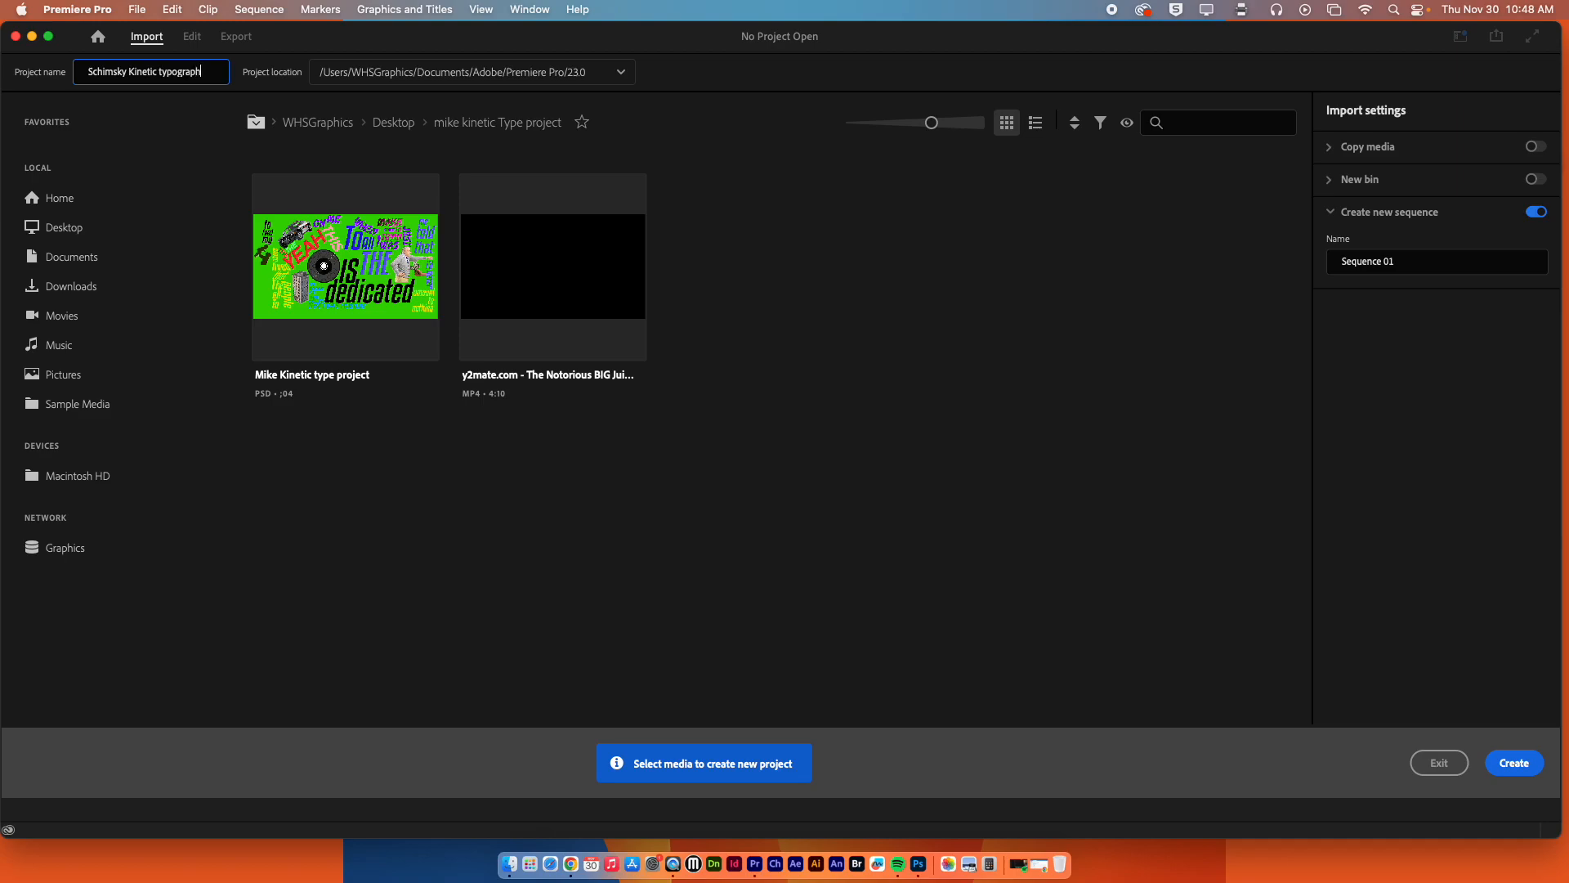
pyautogui.write('roject')
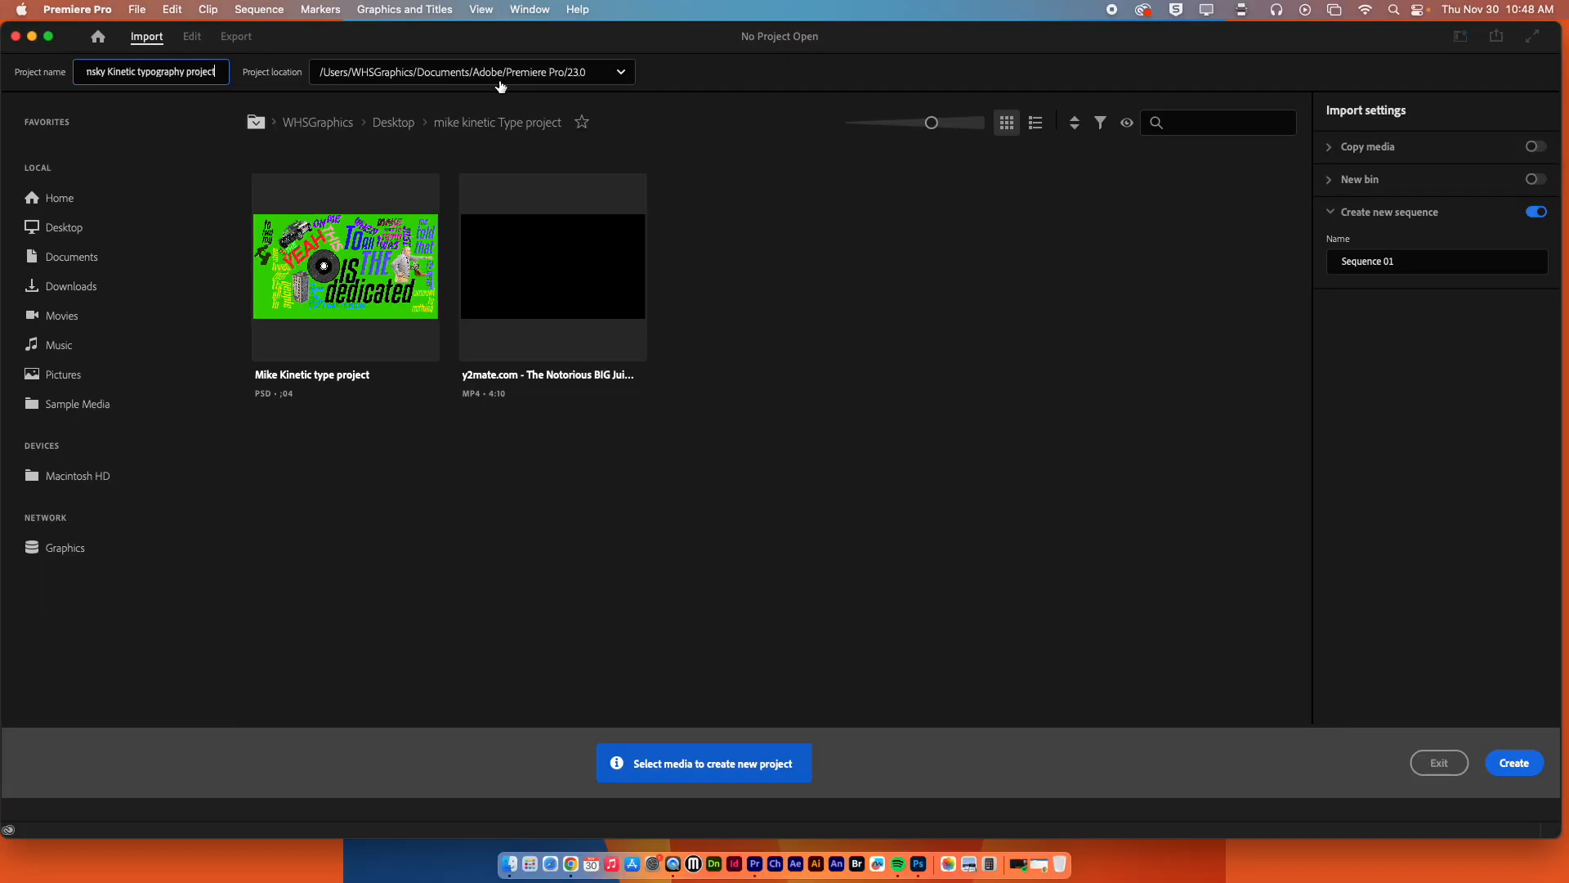
pyautogui.click(1521, 766)
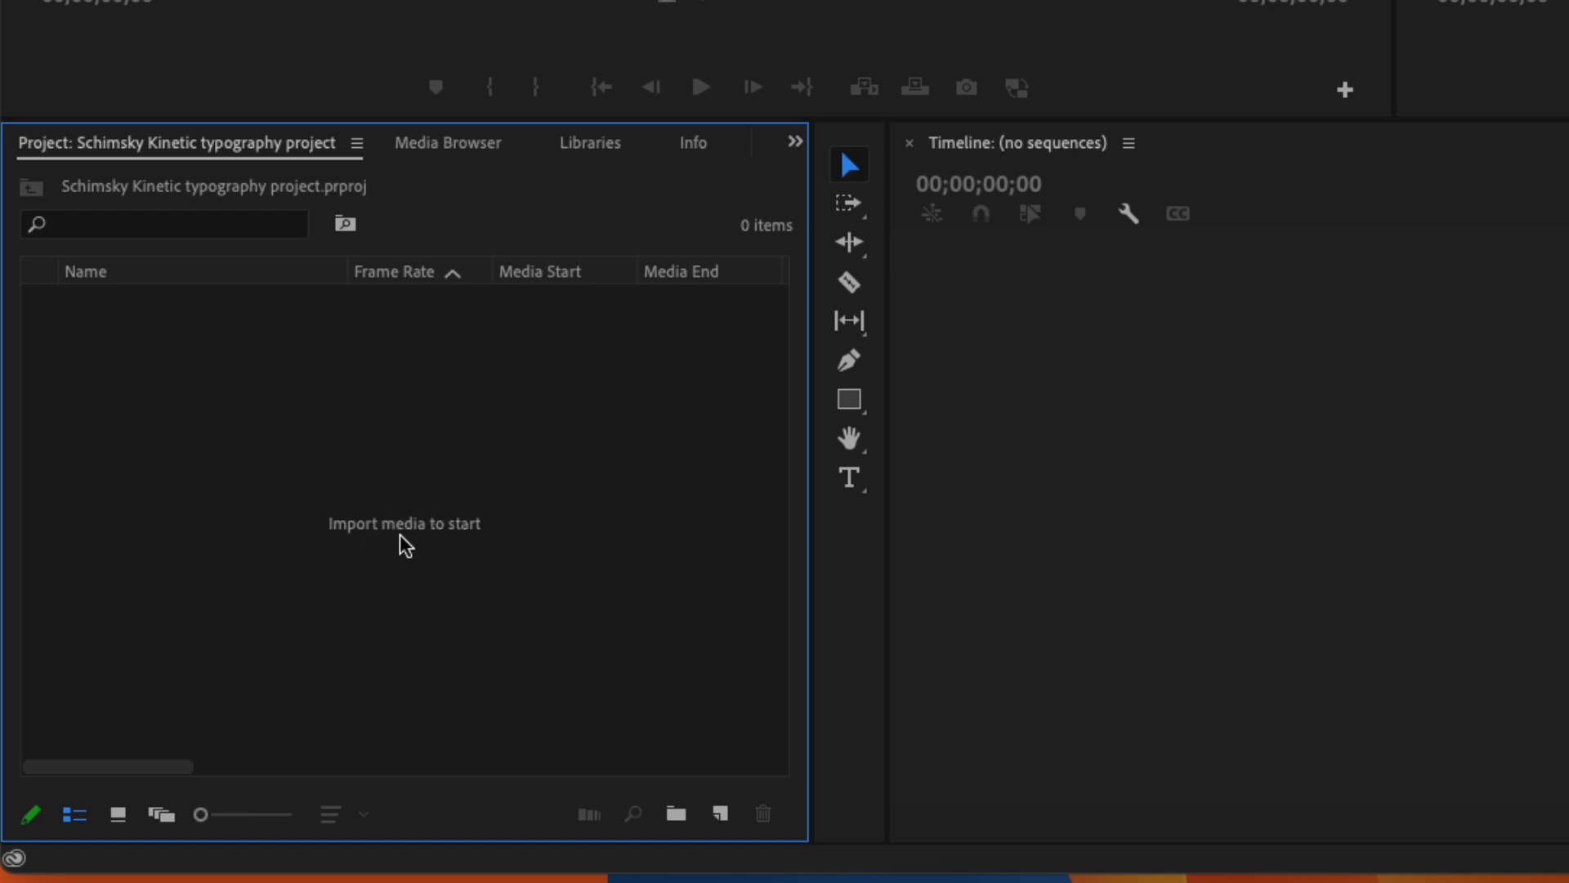
# Choose the kinetic type project PSD for import into the empty project, bringing up its layered-file import options.
pyautogui.doubleClick(635, 526)
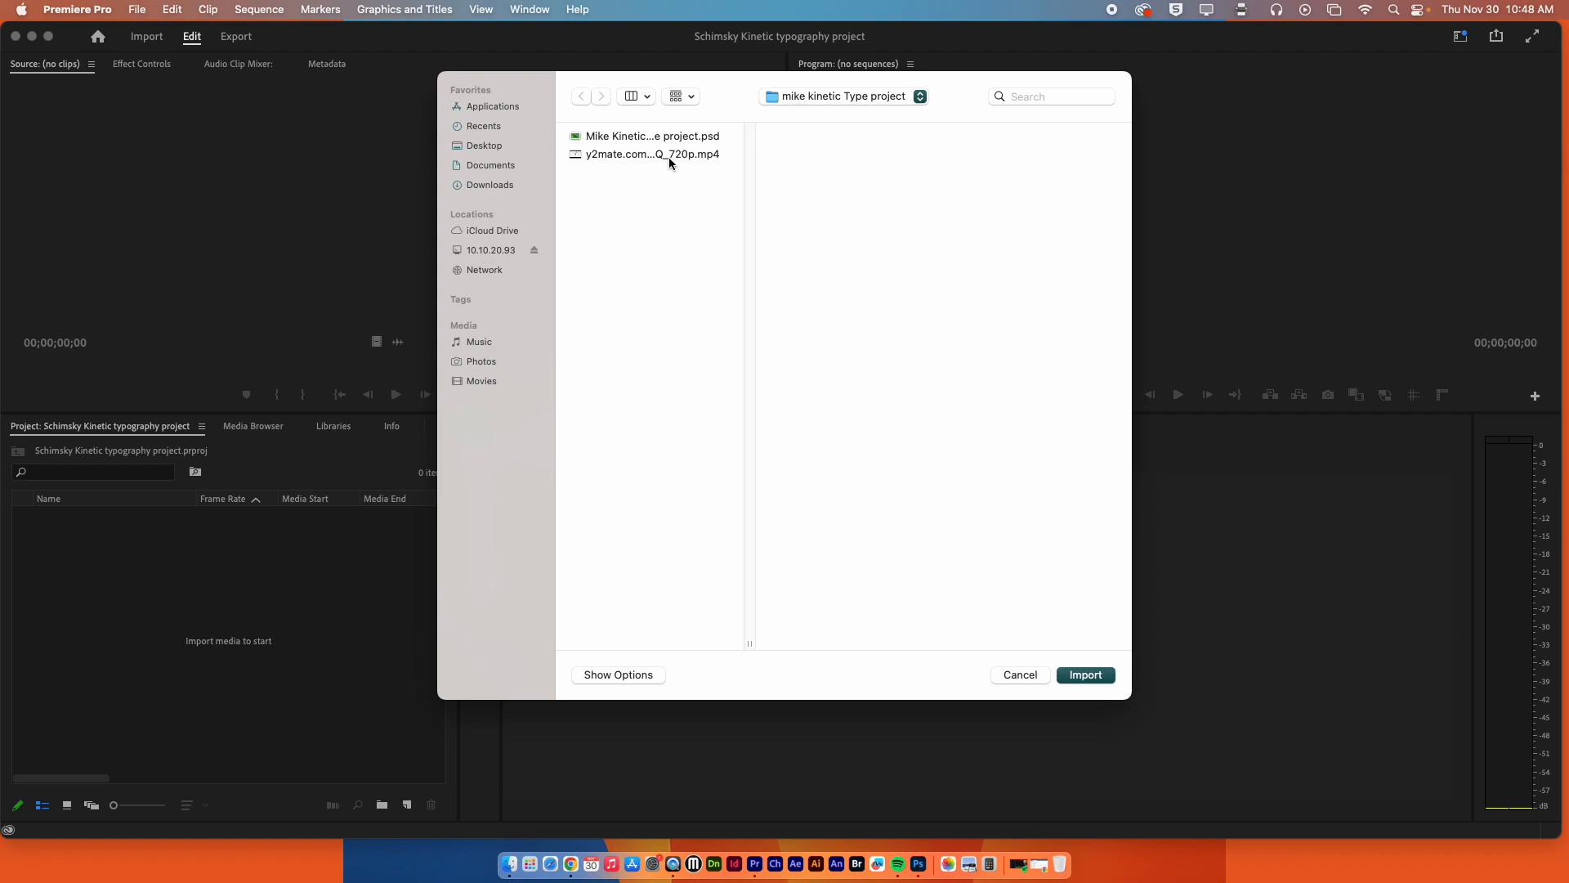
pyautogui.click(653, 137)
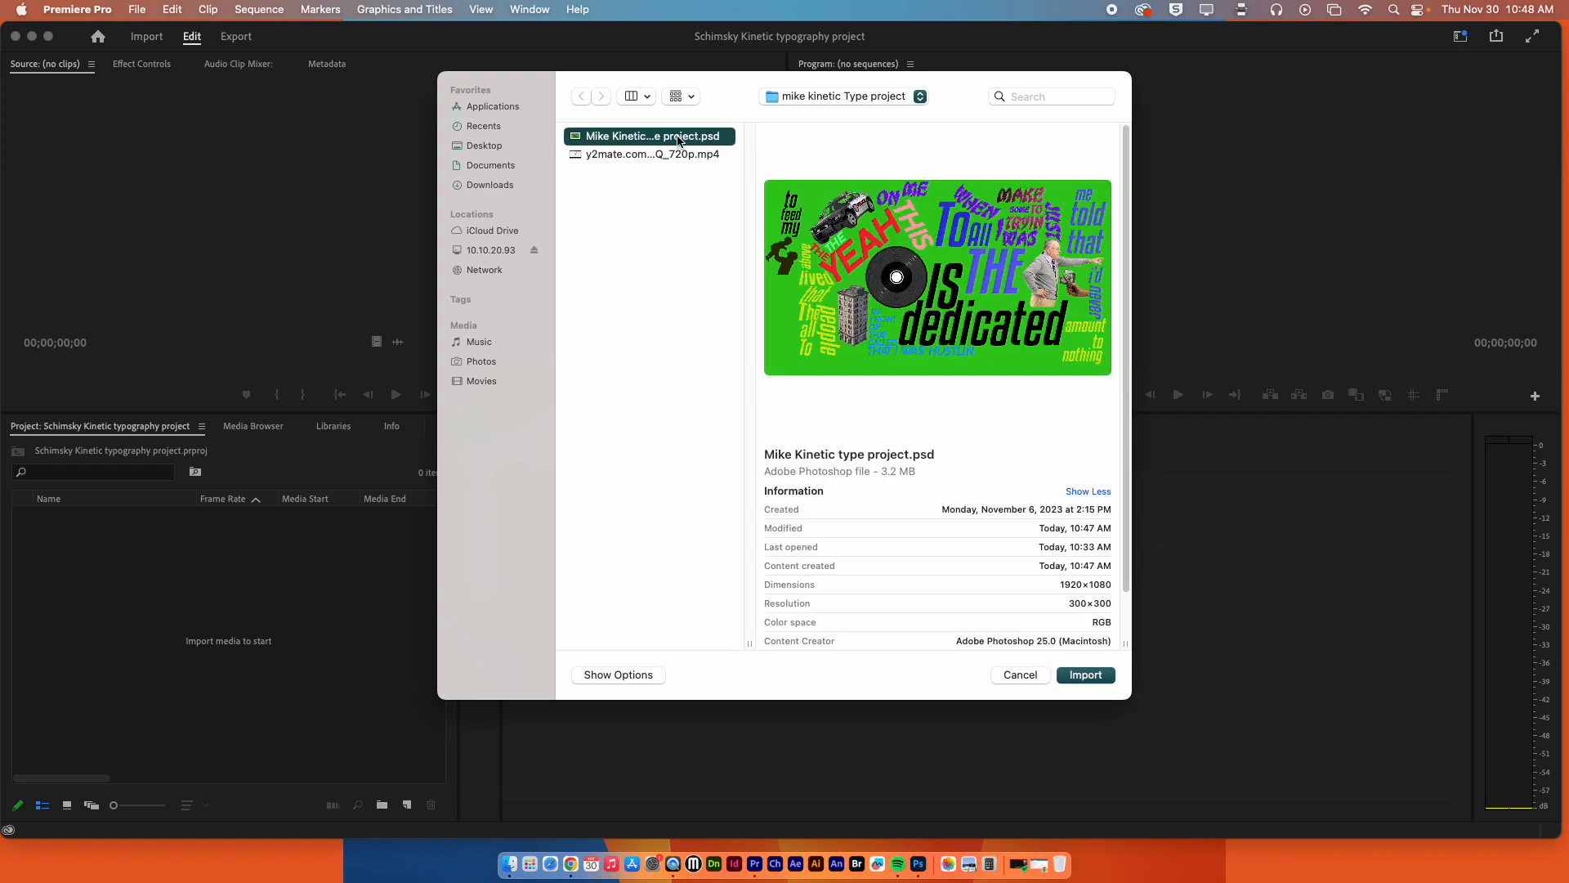
pyautogui.click(666, 143)
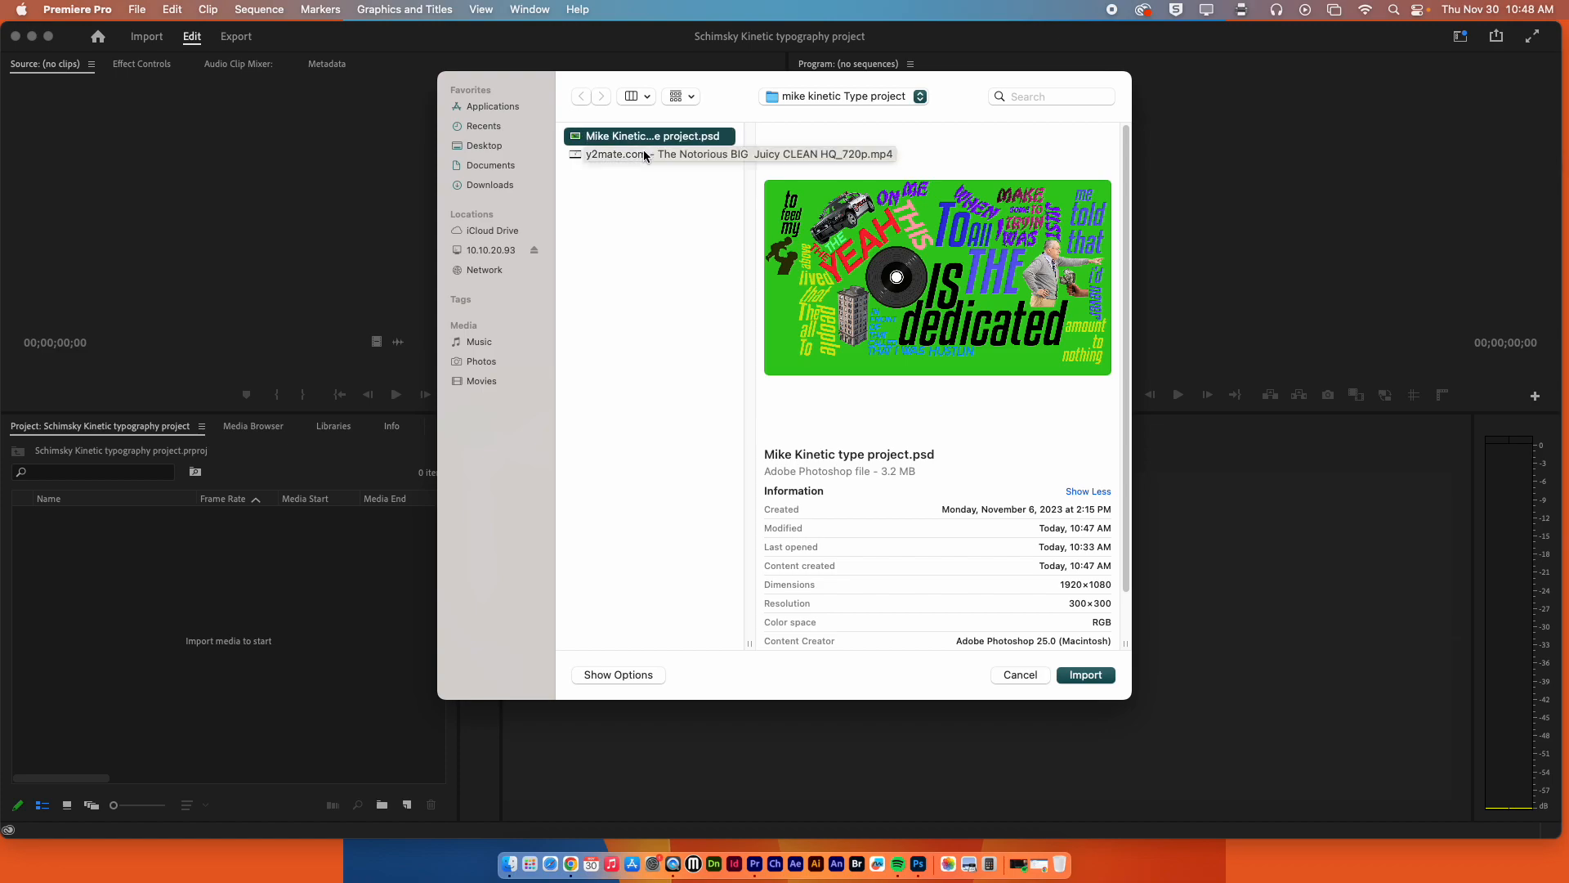
pyautogui.click(604, 138)
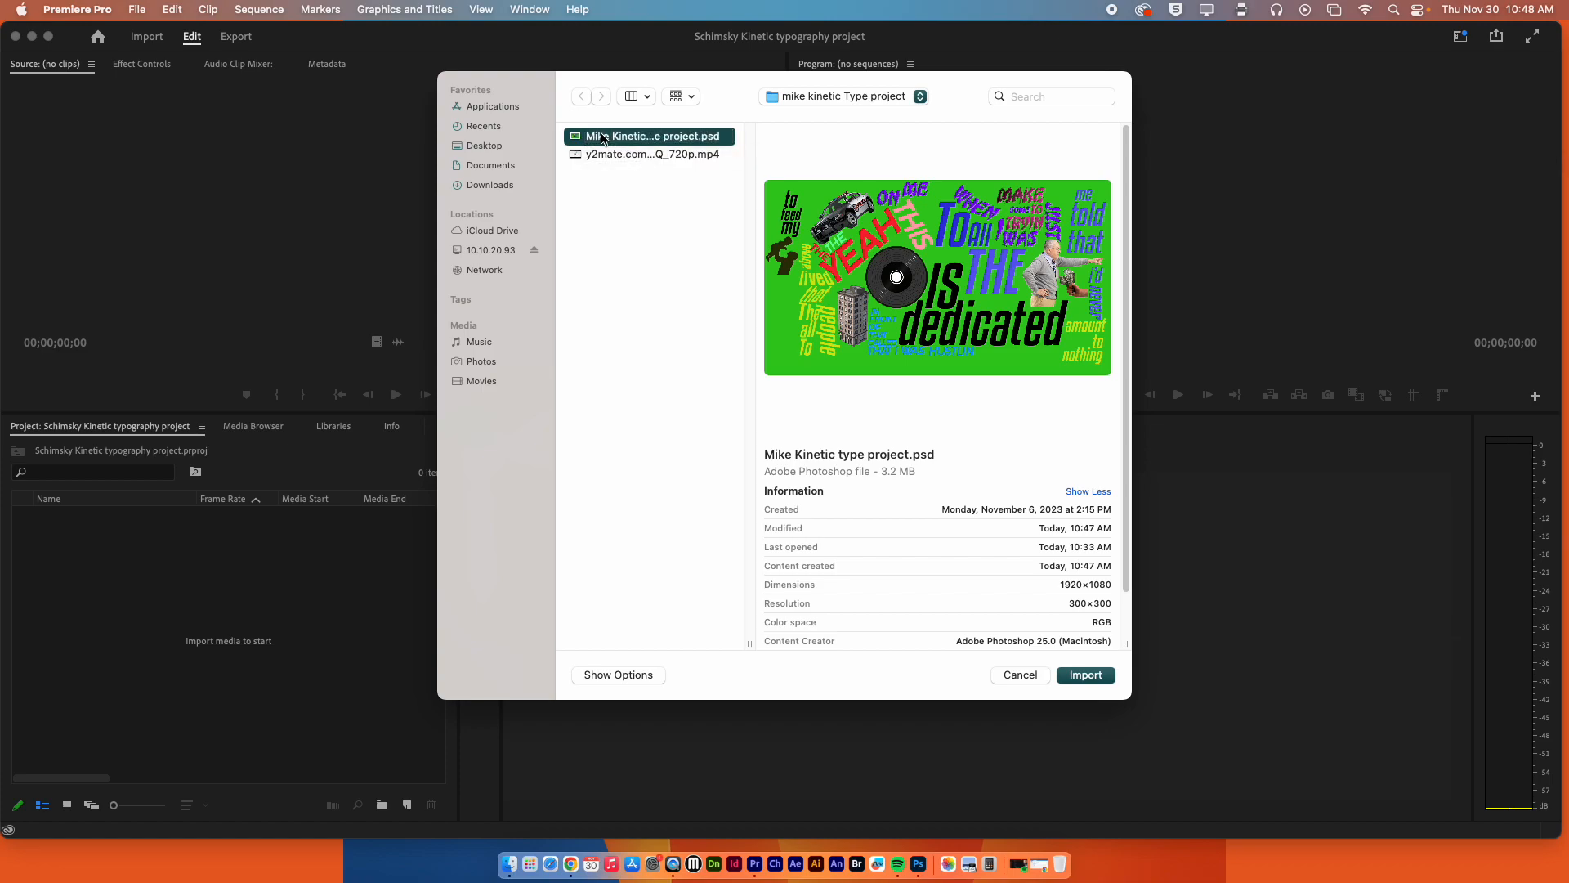
pyautogui.click(654, 137)
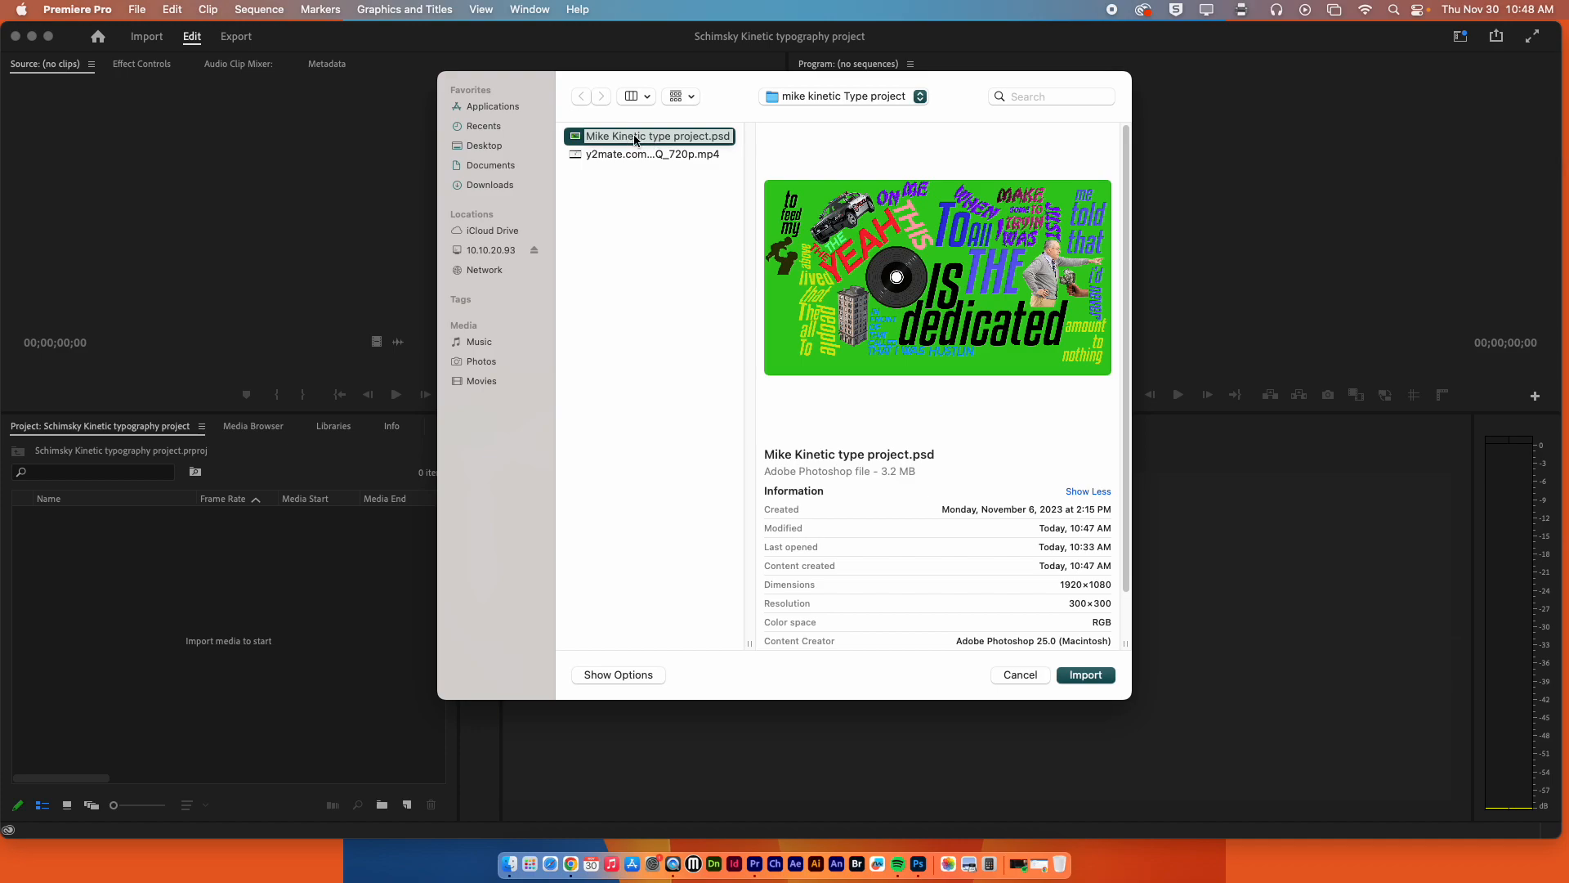
pyautogui.click(1085, 677)
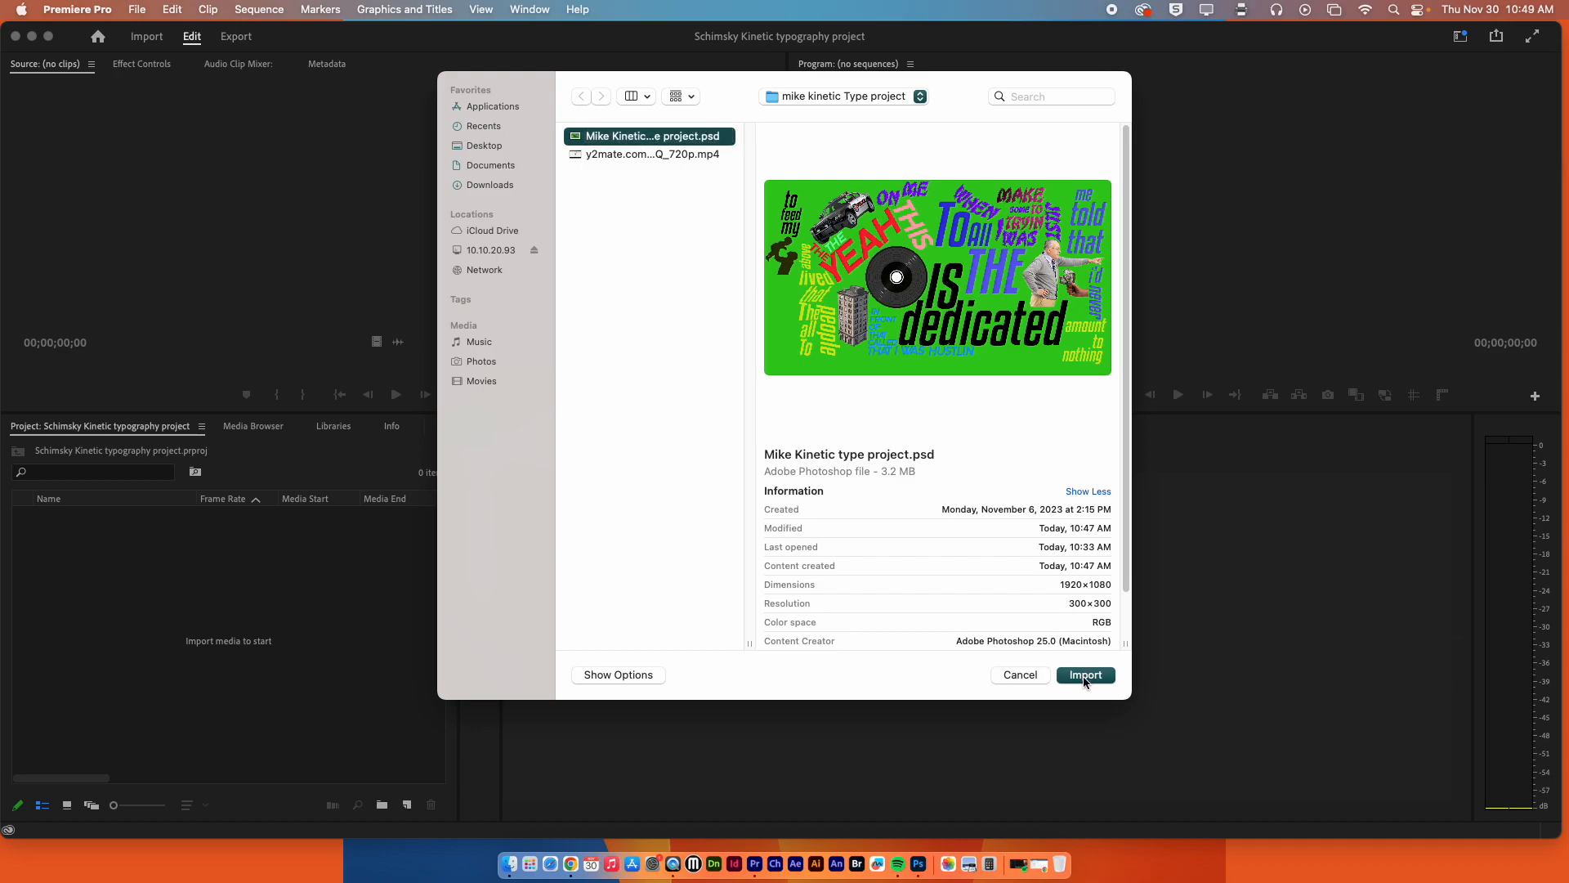
pyautogui.click(1084, 675)
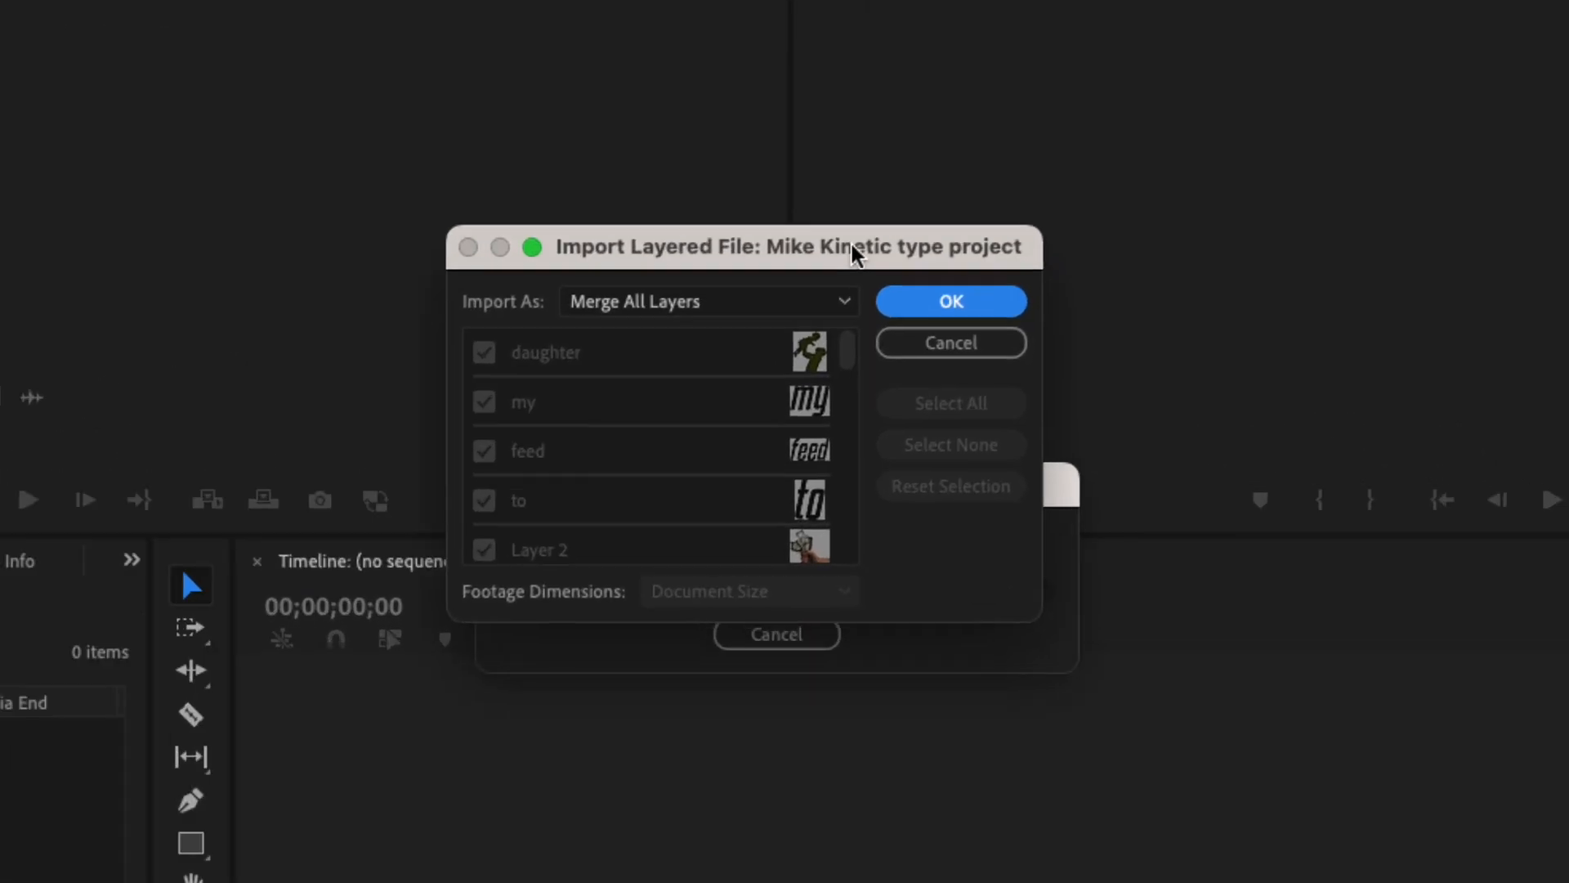
# Import the layered PSD as a Sequence with all layers included, and expand its bin in the project.
pyautogui.moveTo(854, 254); pyautogui.dragTo(762, 159)
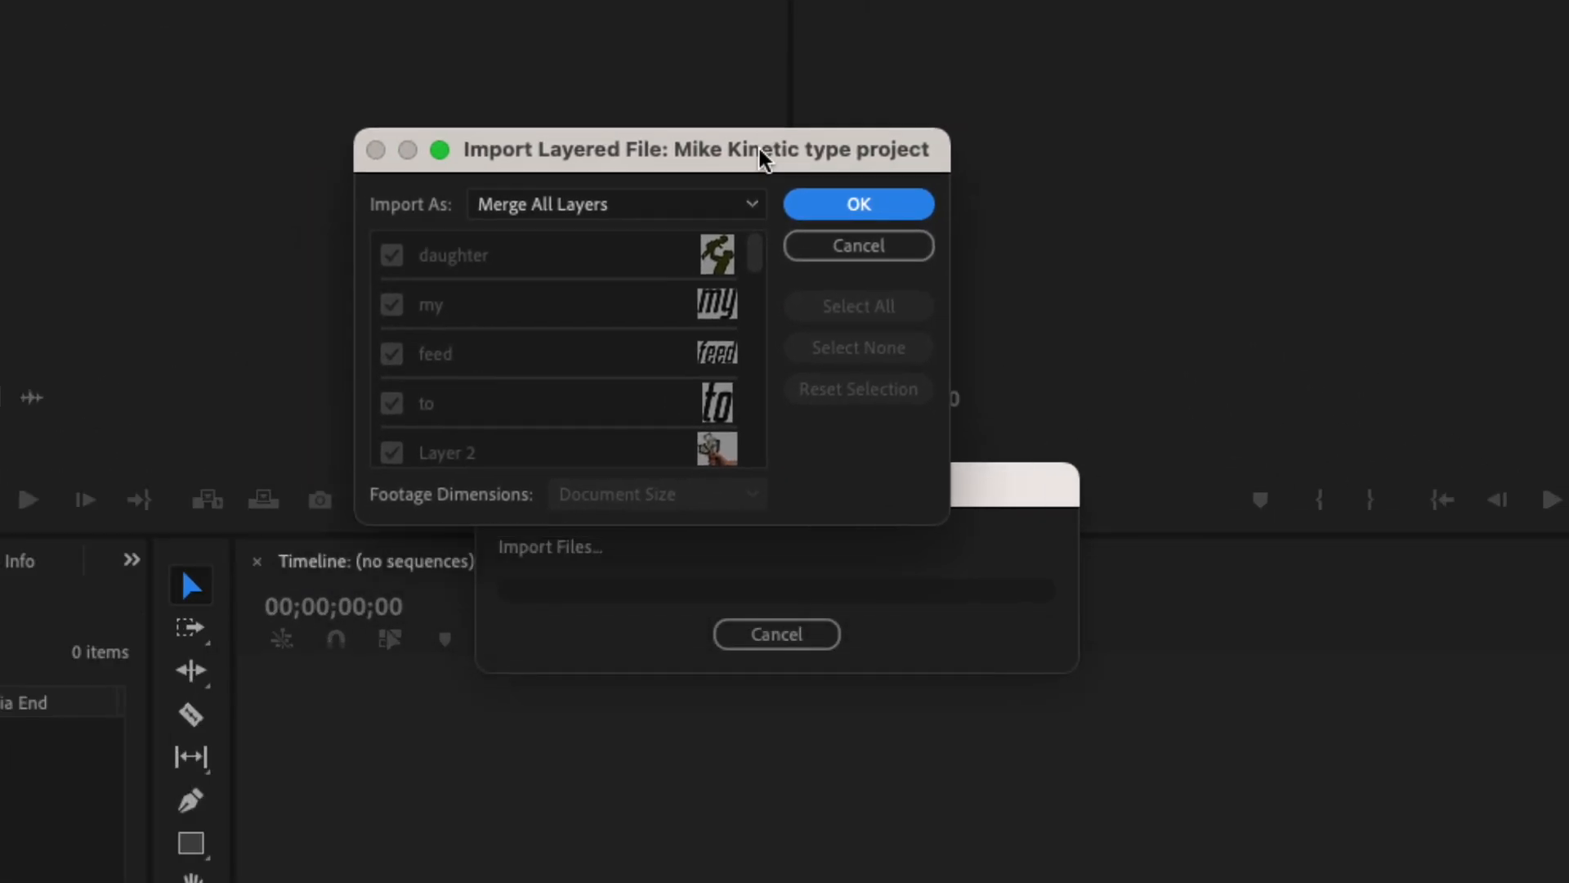
pyautogui.click(675, 214)
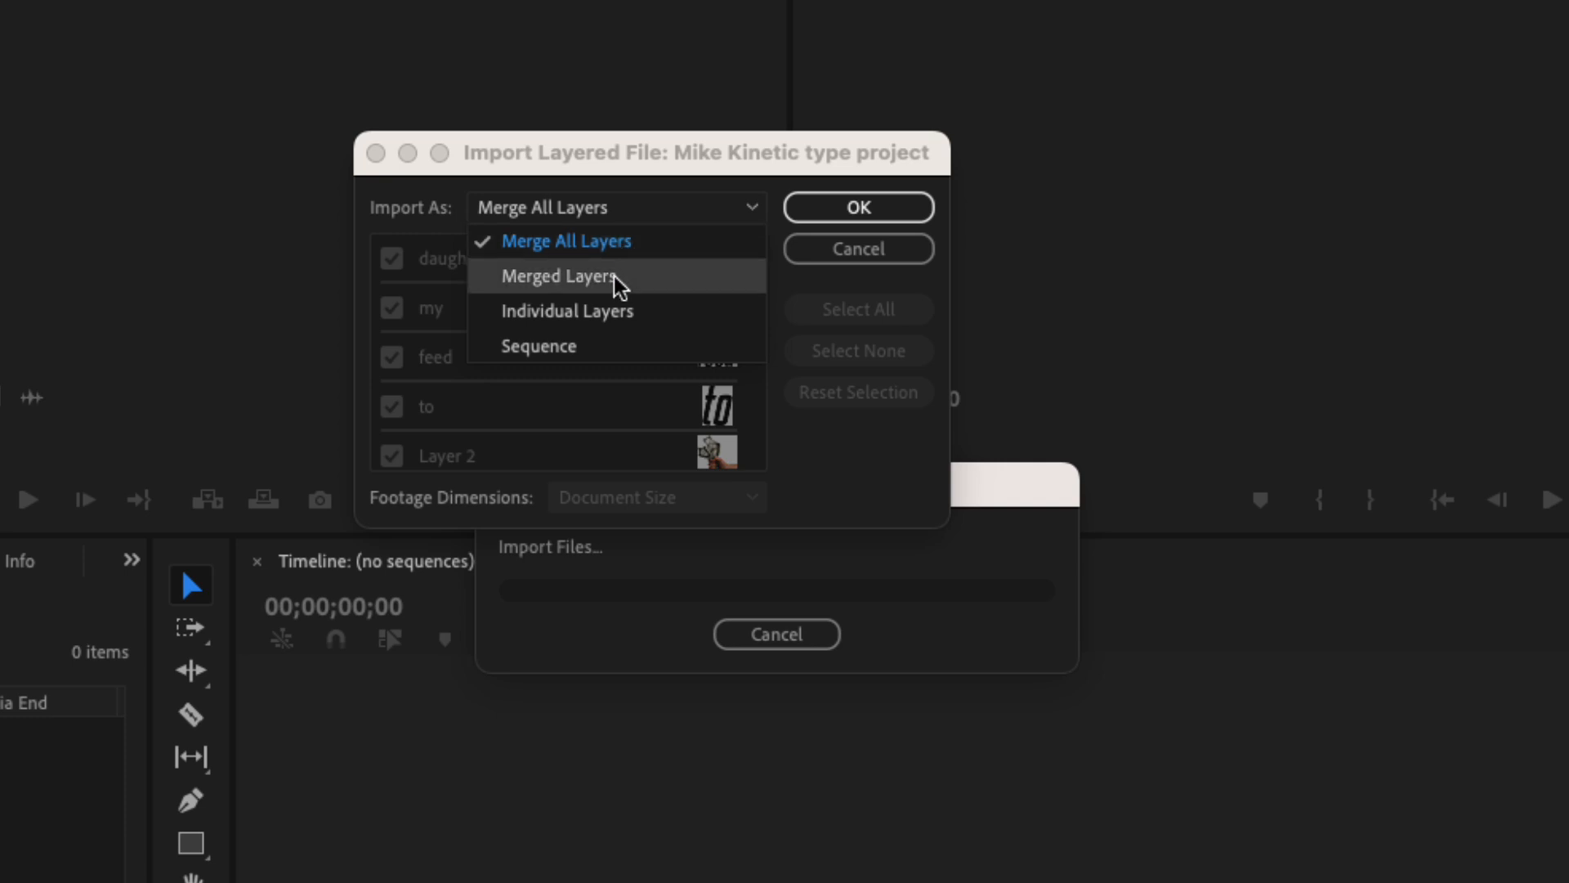
pyautogui.click(605, 346)
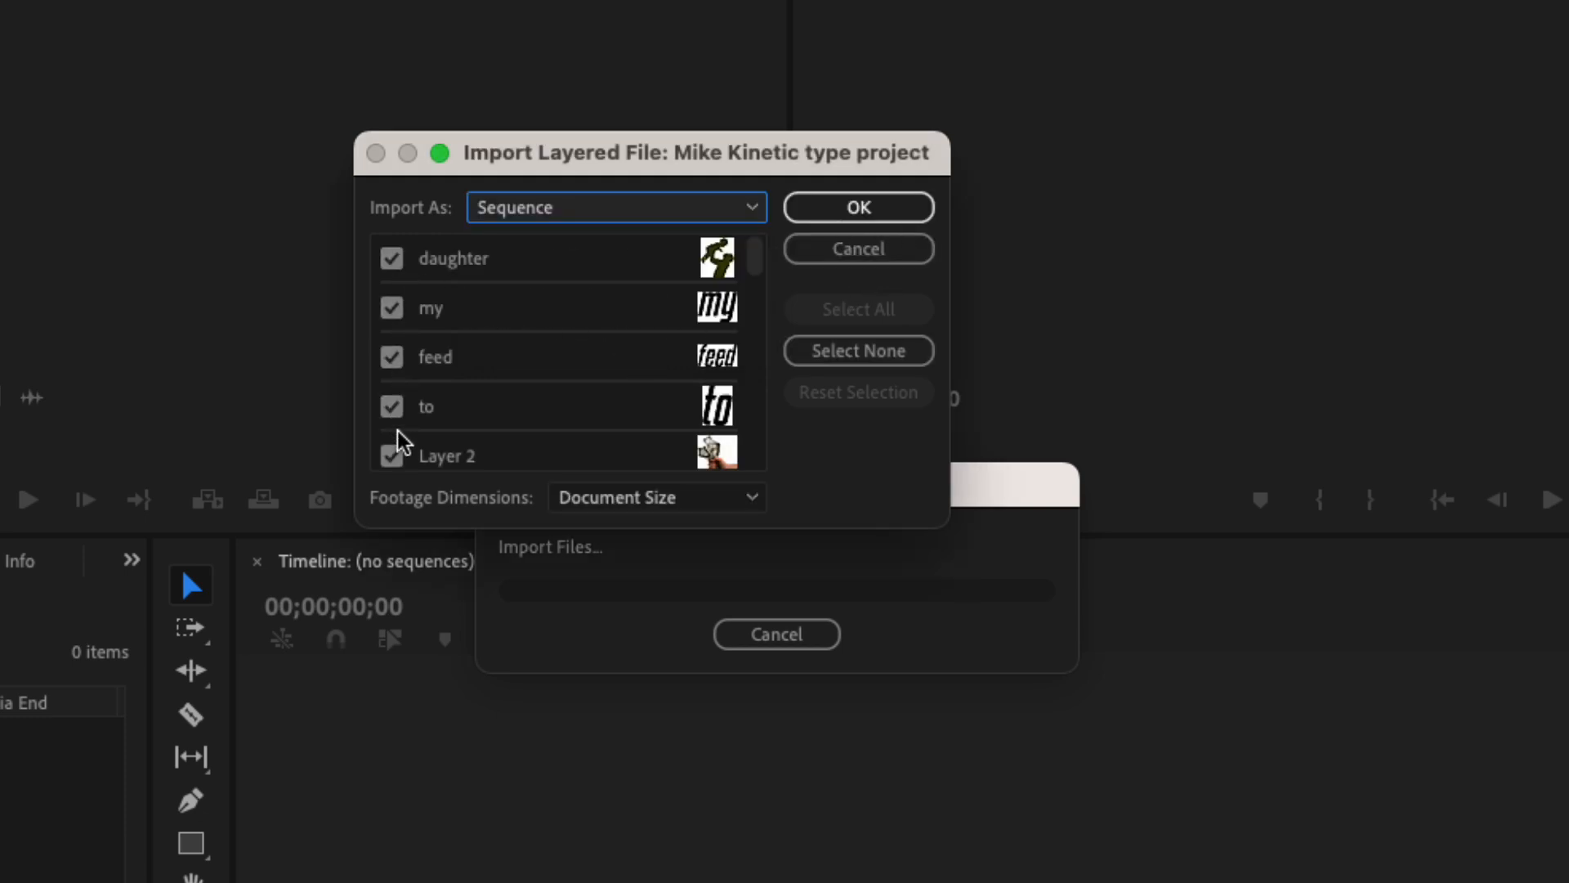
pyautogui.moveTo(753, 258)
pyautogui.mouseDown()
pyautogui.moveTo(752, 410)
pyautogui.moveTo(775, 248)
pyautogui.mouseUp()
pyautogui.click(871, 209)
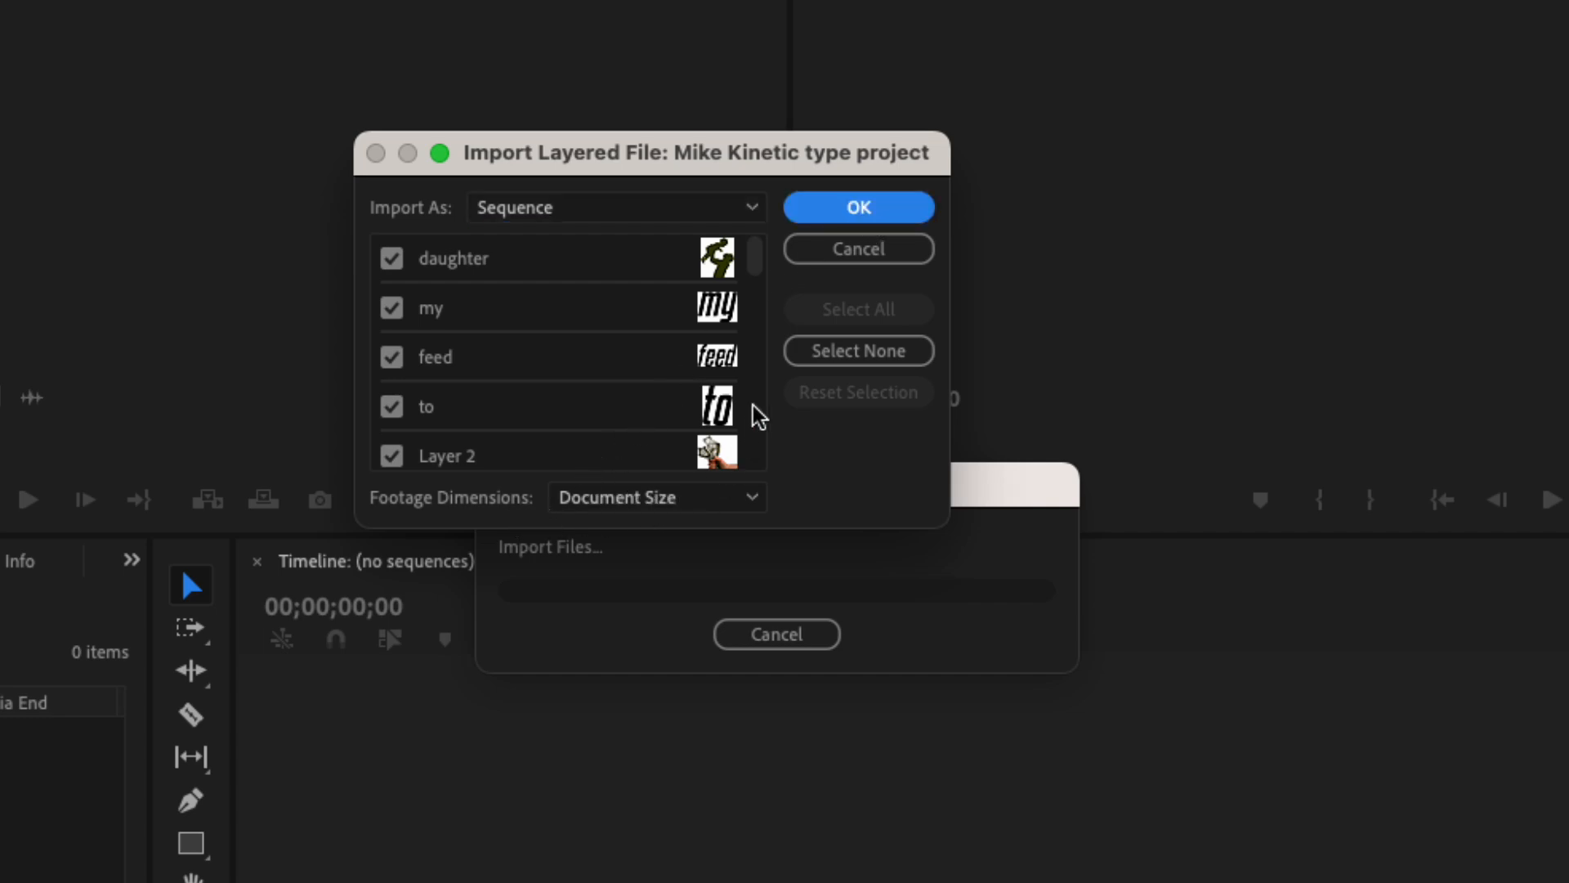
pyautogui.click(834, 210)
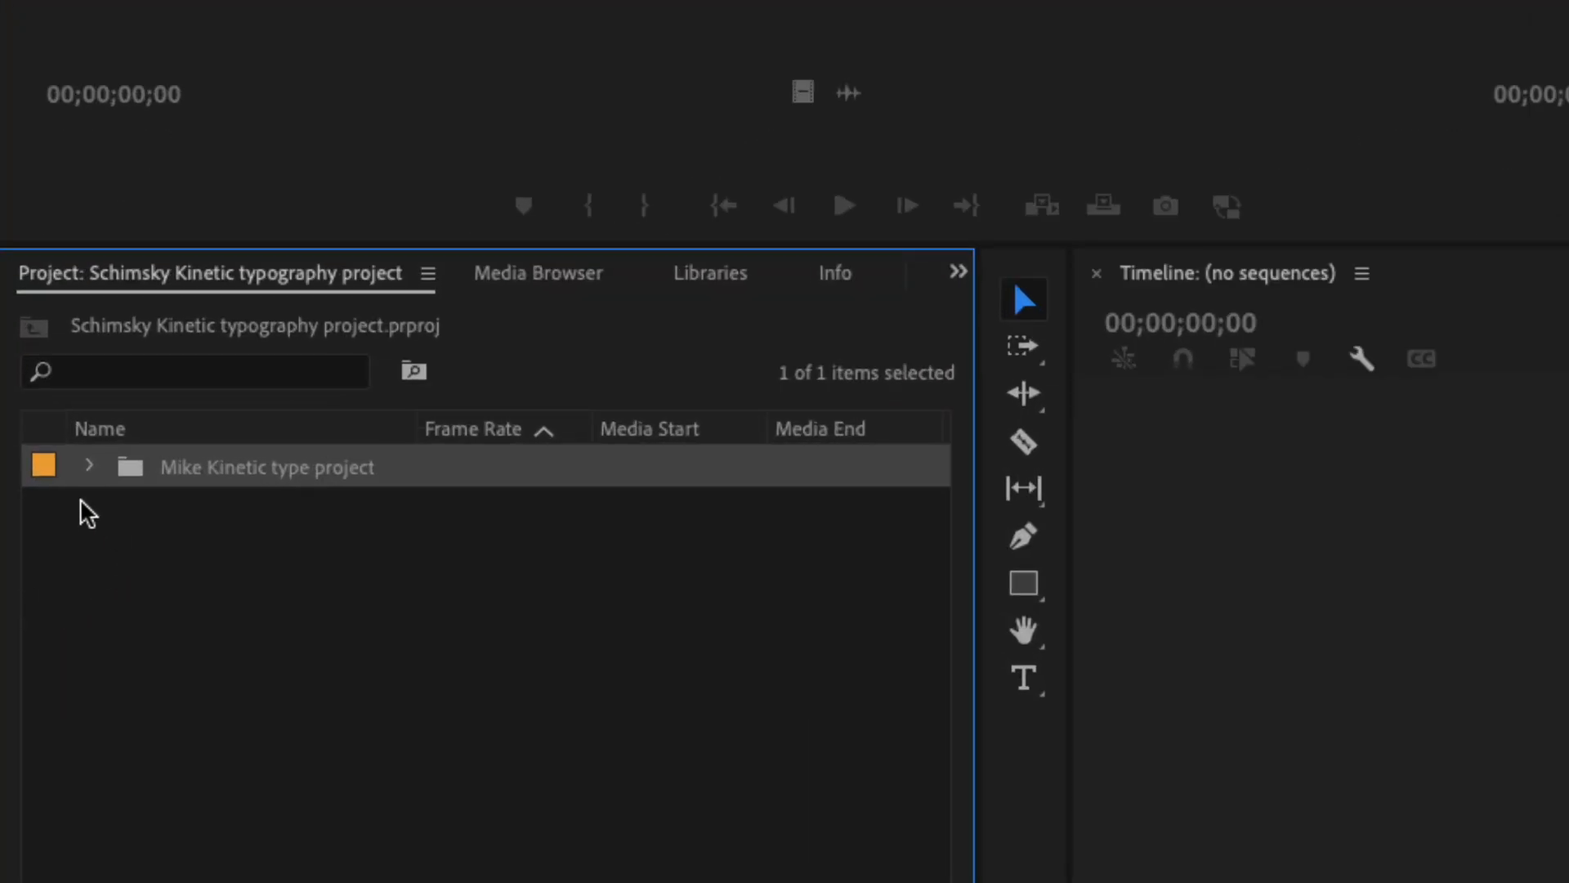
pyautogui.click(89, 466)
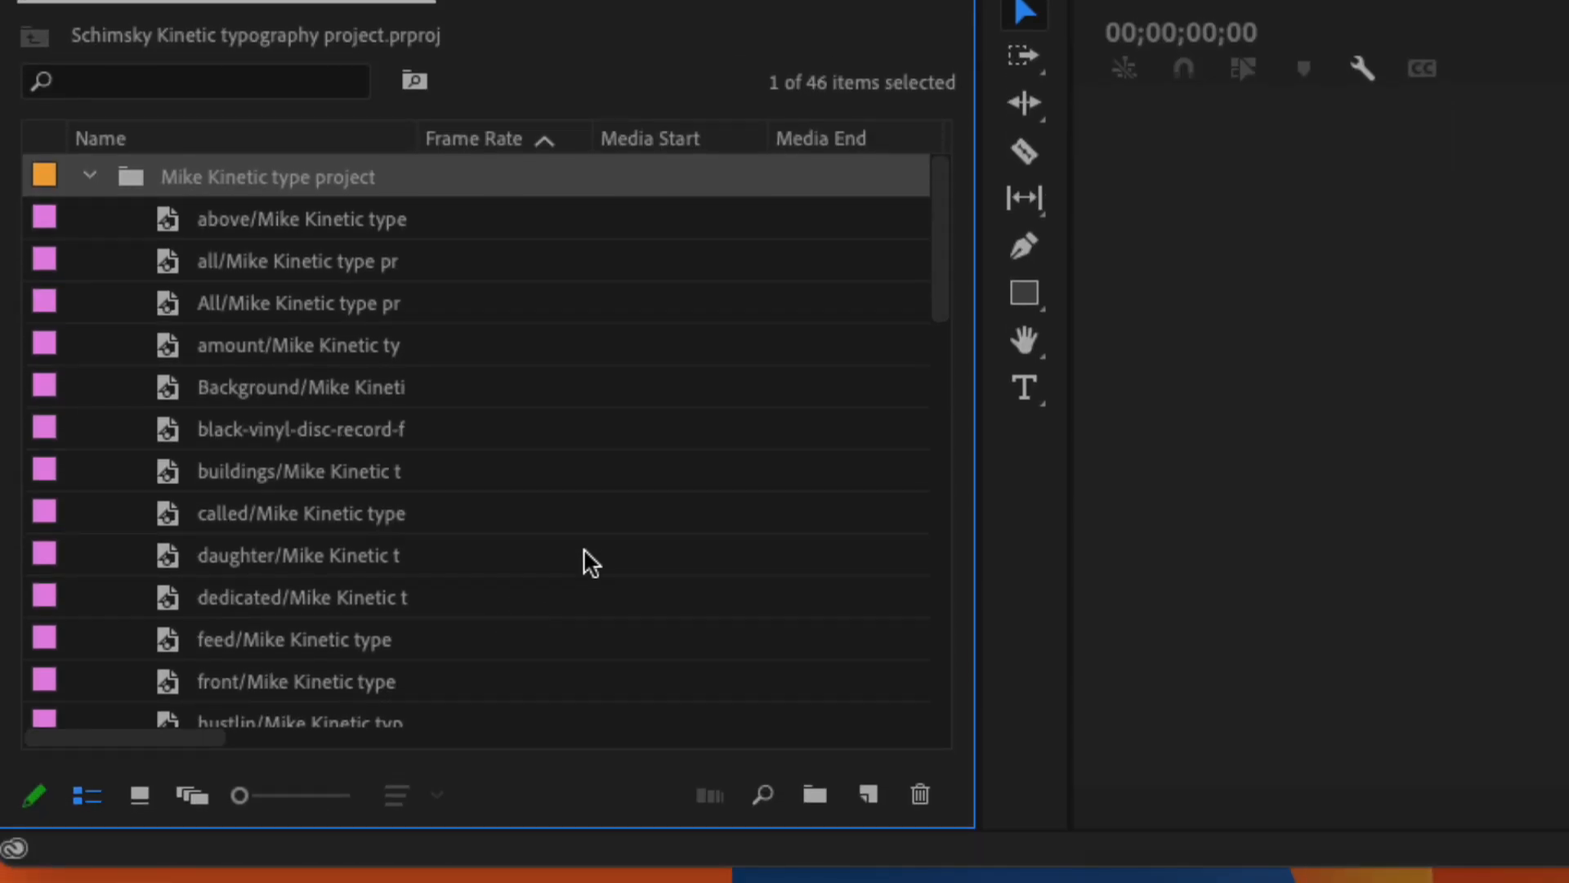
# Look through the layers and sequence in the imported kinetic type project bin, and collapse the bin.
pyautogui.moveTo(939, 230); pyautogui.dragTo(948, 657)
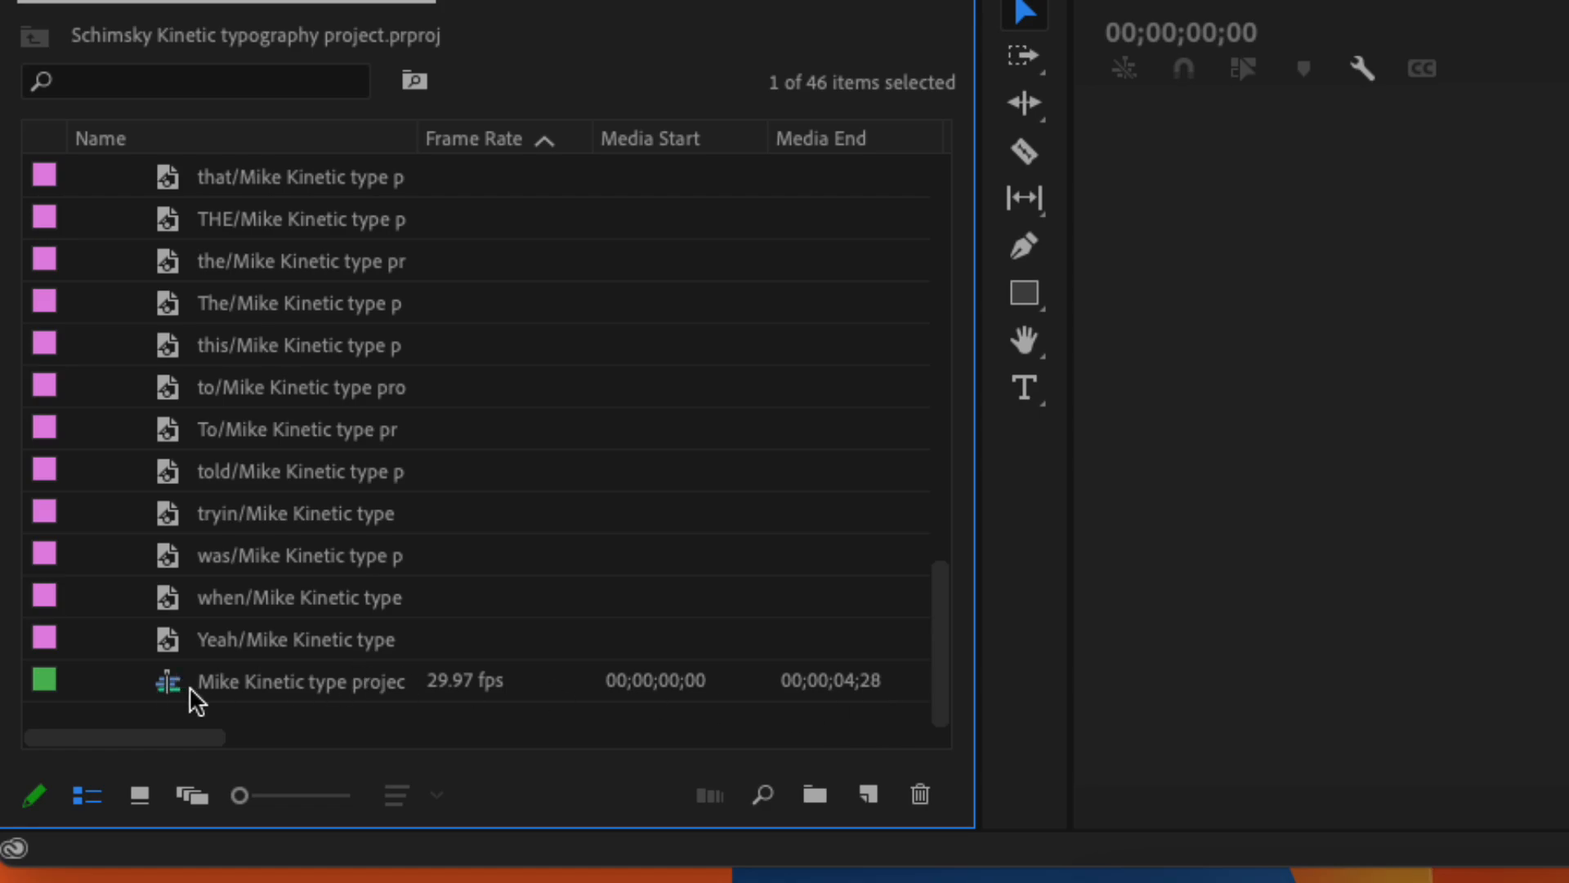
pyautogui.moveTo(944, 618); pyautogui.dragTo(964, 62)
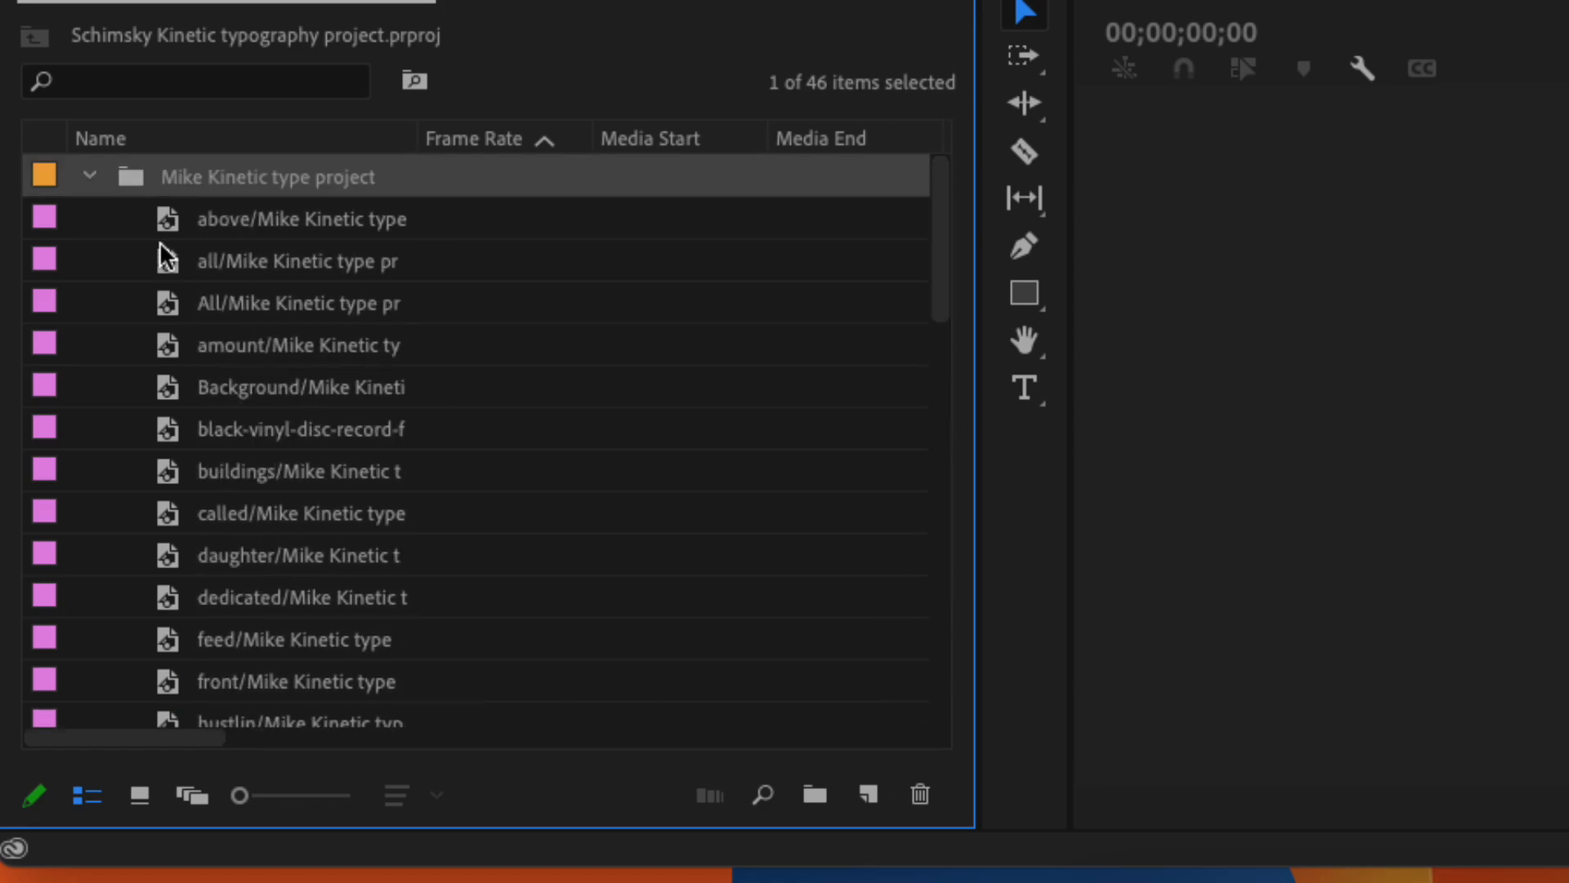
pyautogui.click(90, 177)
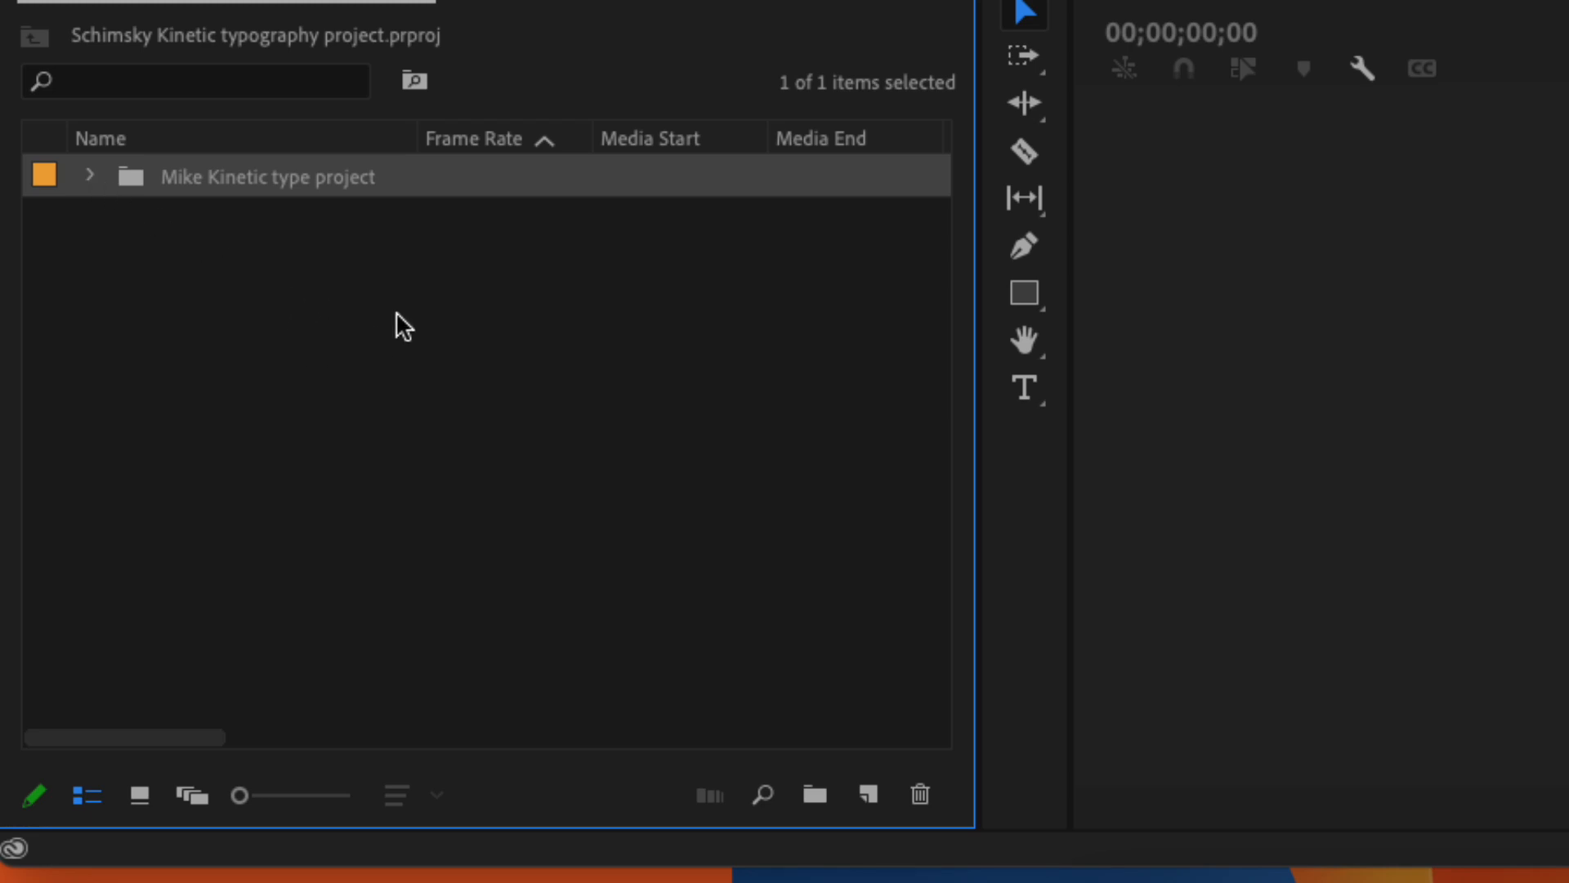
# Import the Juicy CLEAN HQ_720p MP4 from the kinetic type project folder into the project.
pyautogui.doubleClick(431, 405)
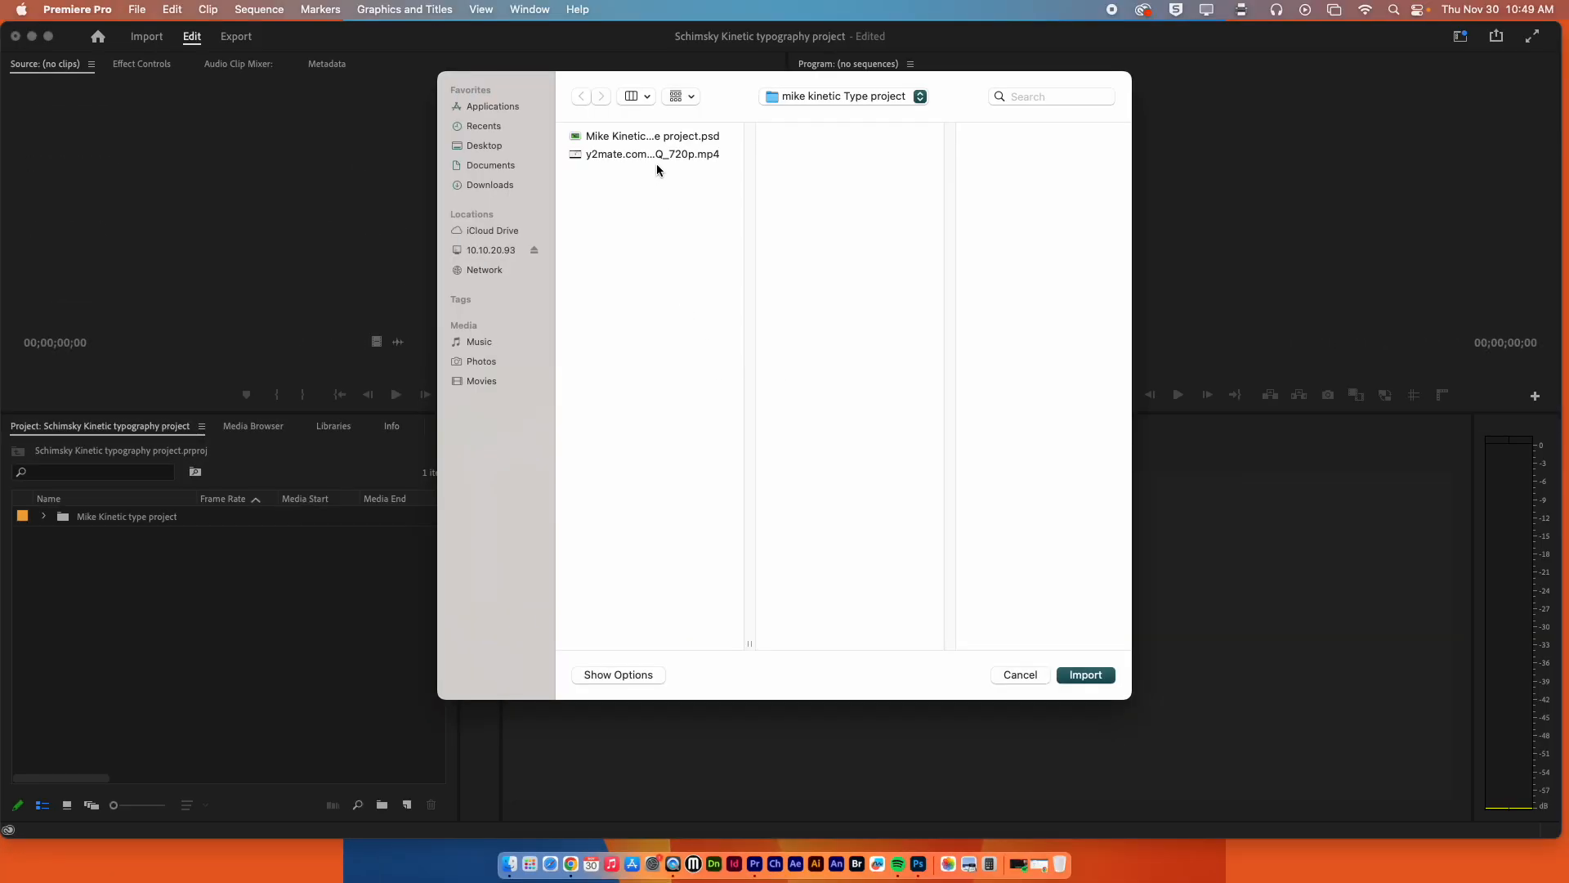
pyautogui.click(655, 153)
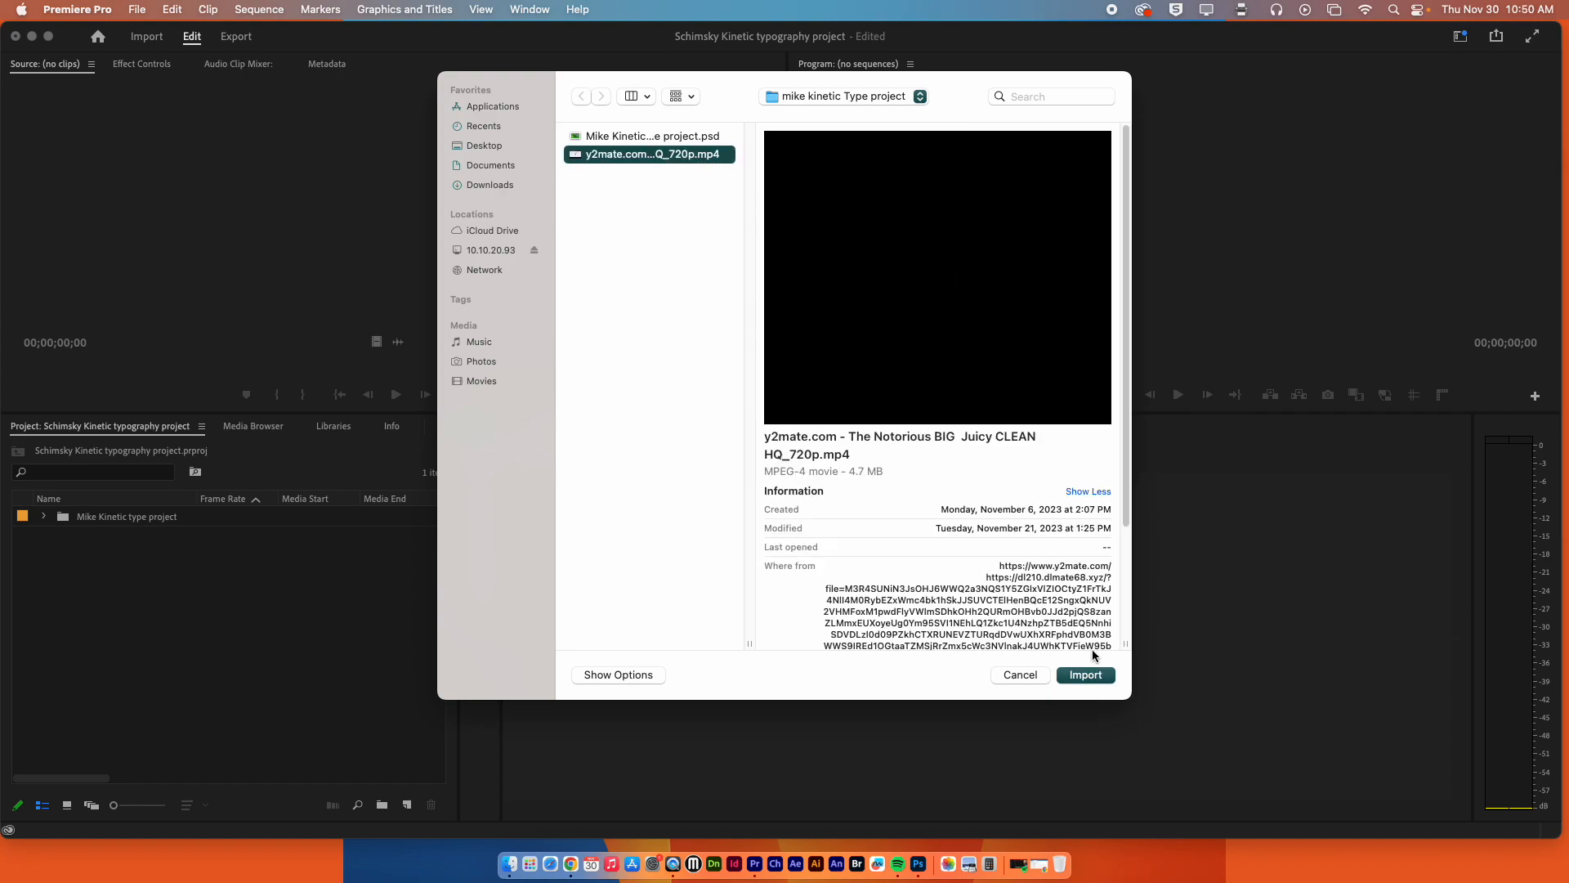
pyautogui.click(1087, 675)
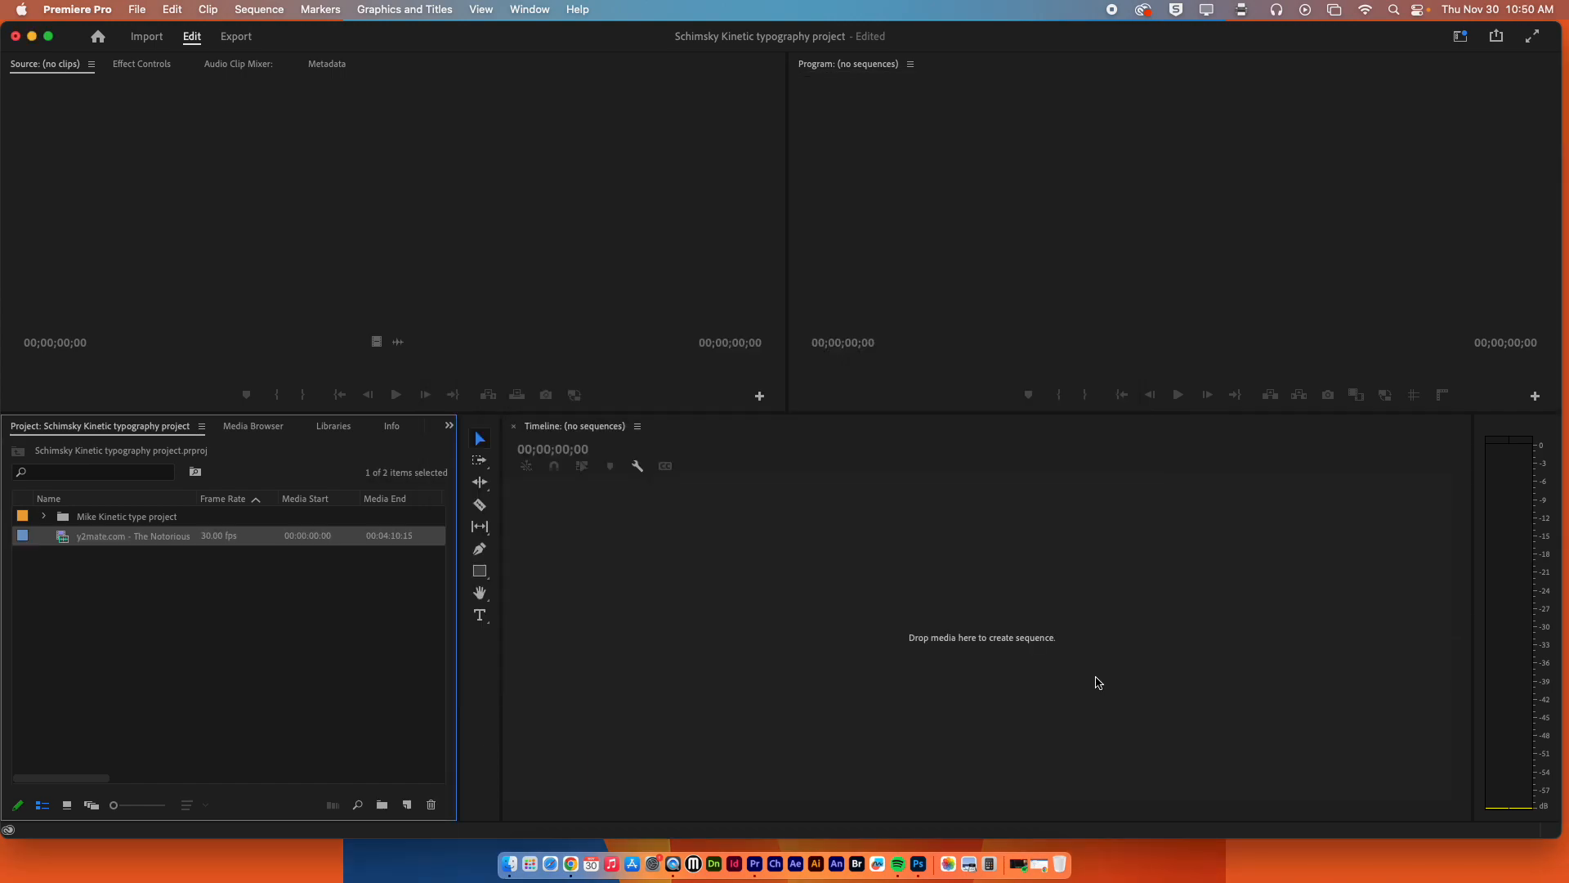
pyautogui.click(79, 570)
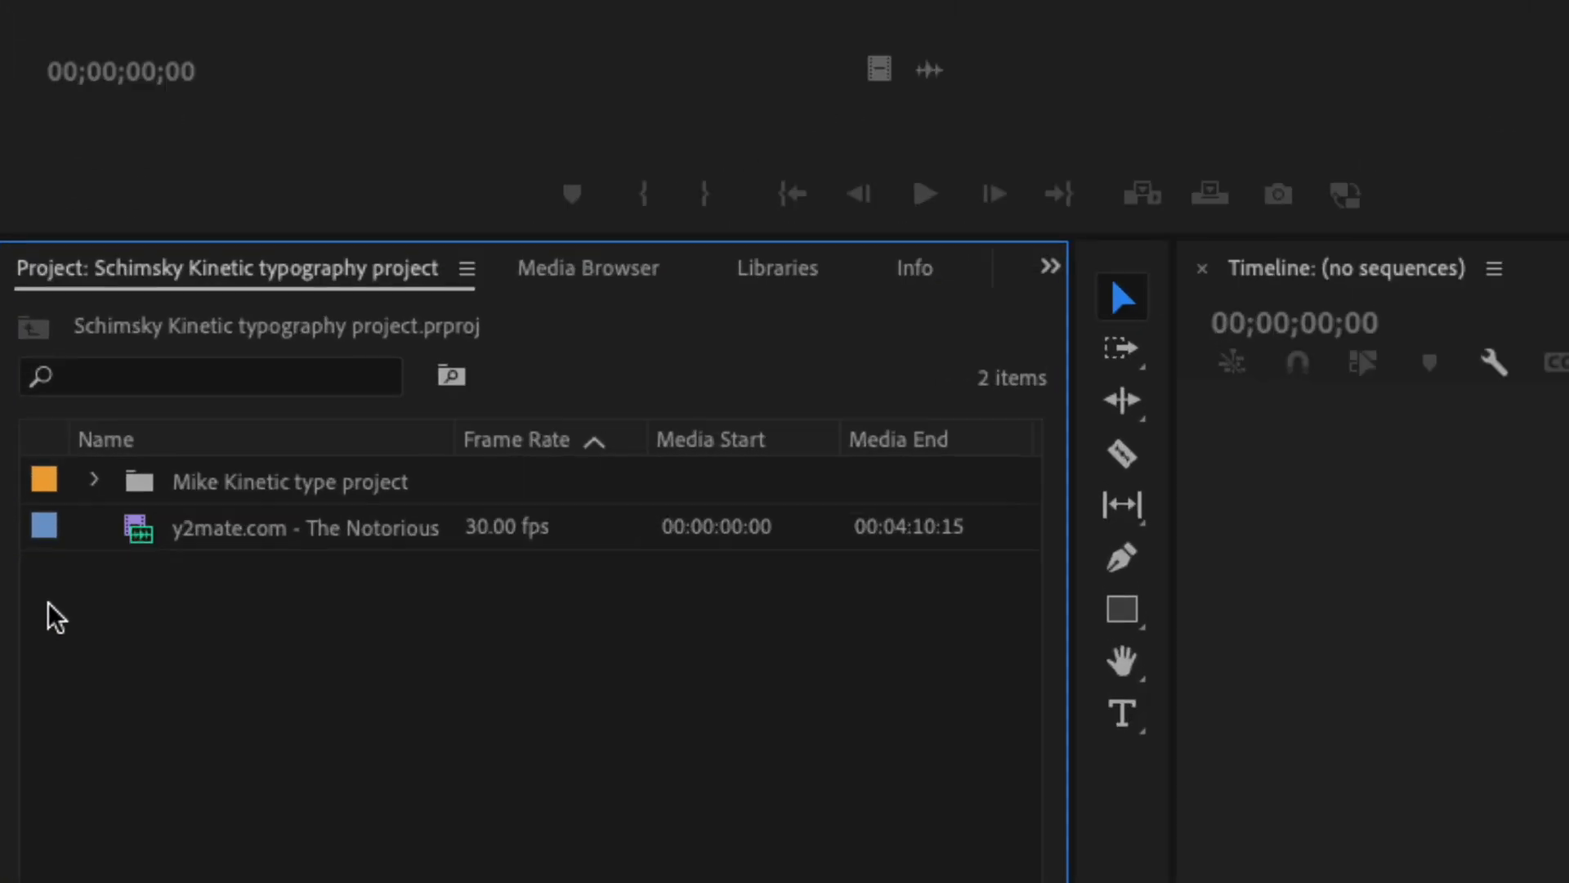
# Find the kinetic type project sequence among the layers in its bin and open it in the timeline.
pyautogui.click(103, 438)
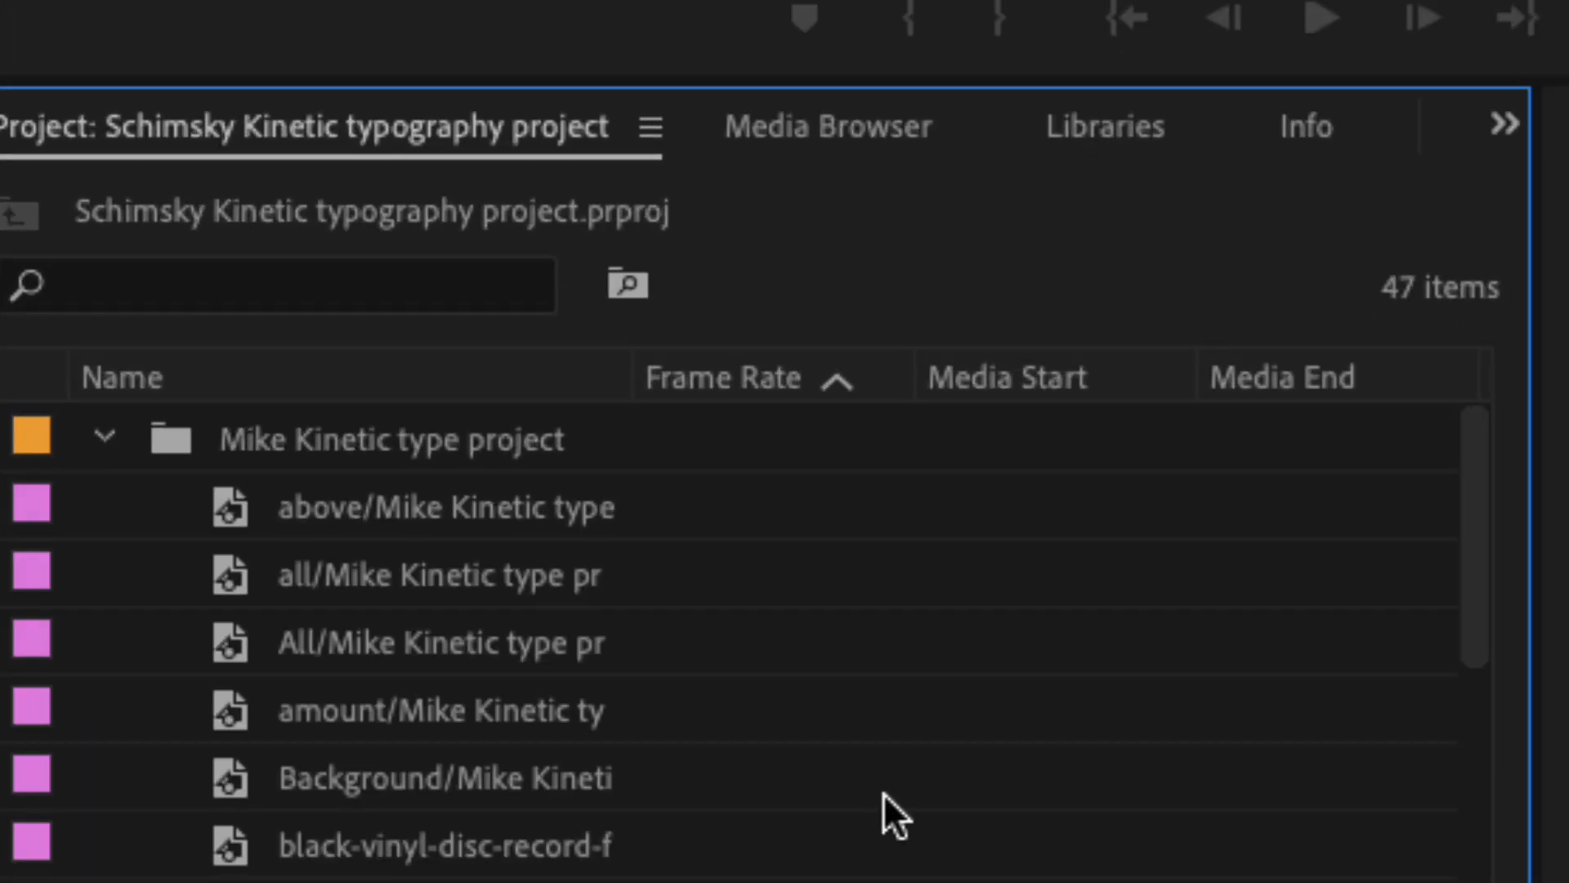
pyautogui.moveTo(1473, 624); pyautogui.dragTo(1497, 875)
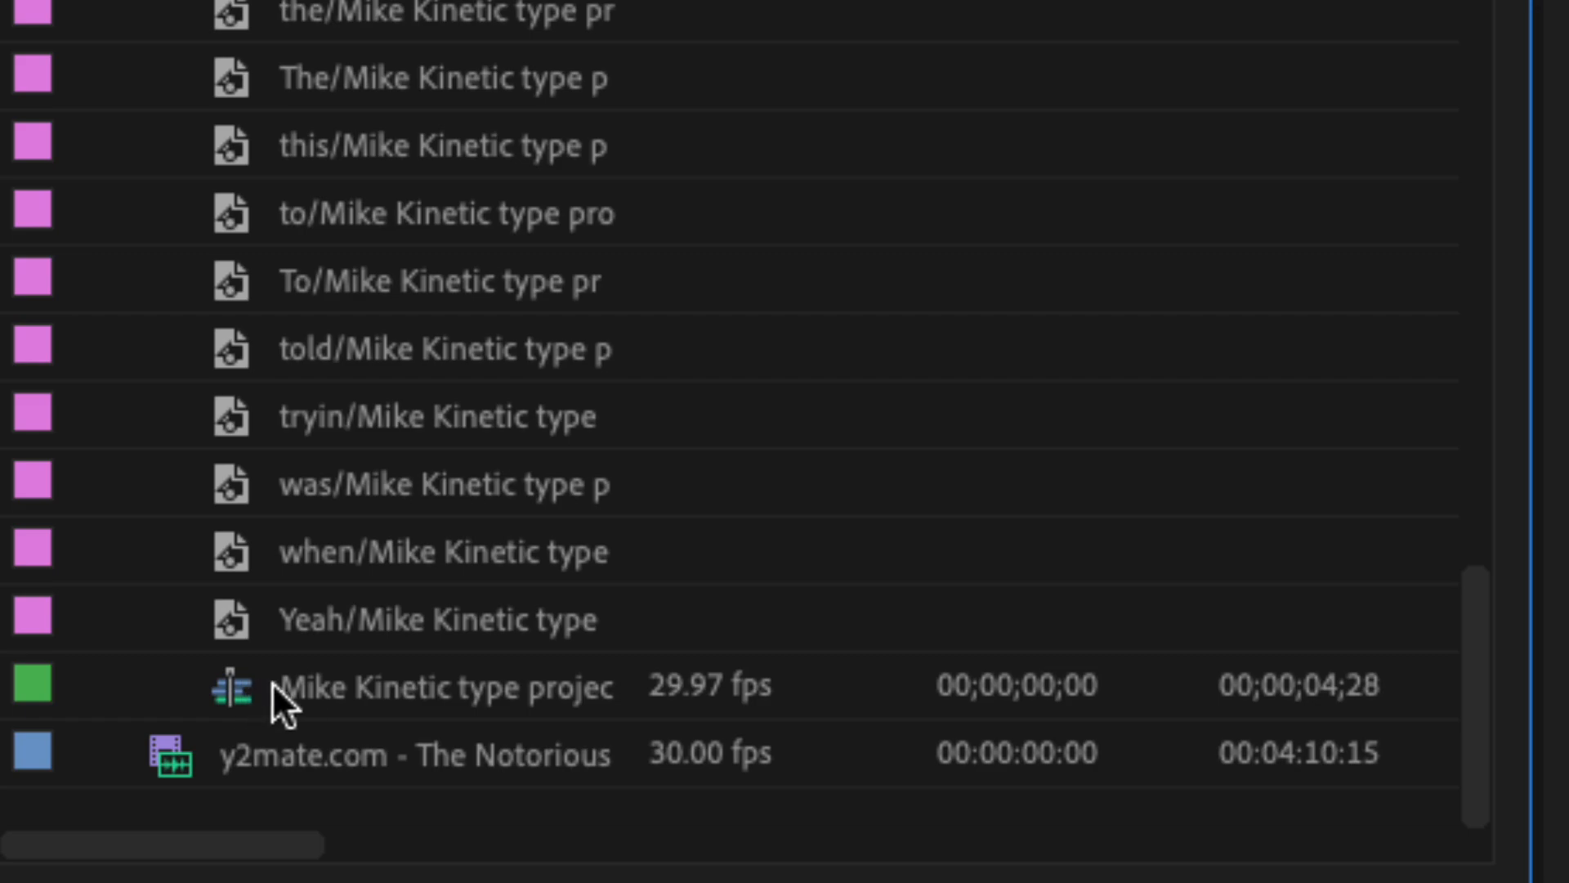
pyautogui.click(323, 685)
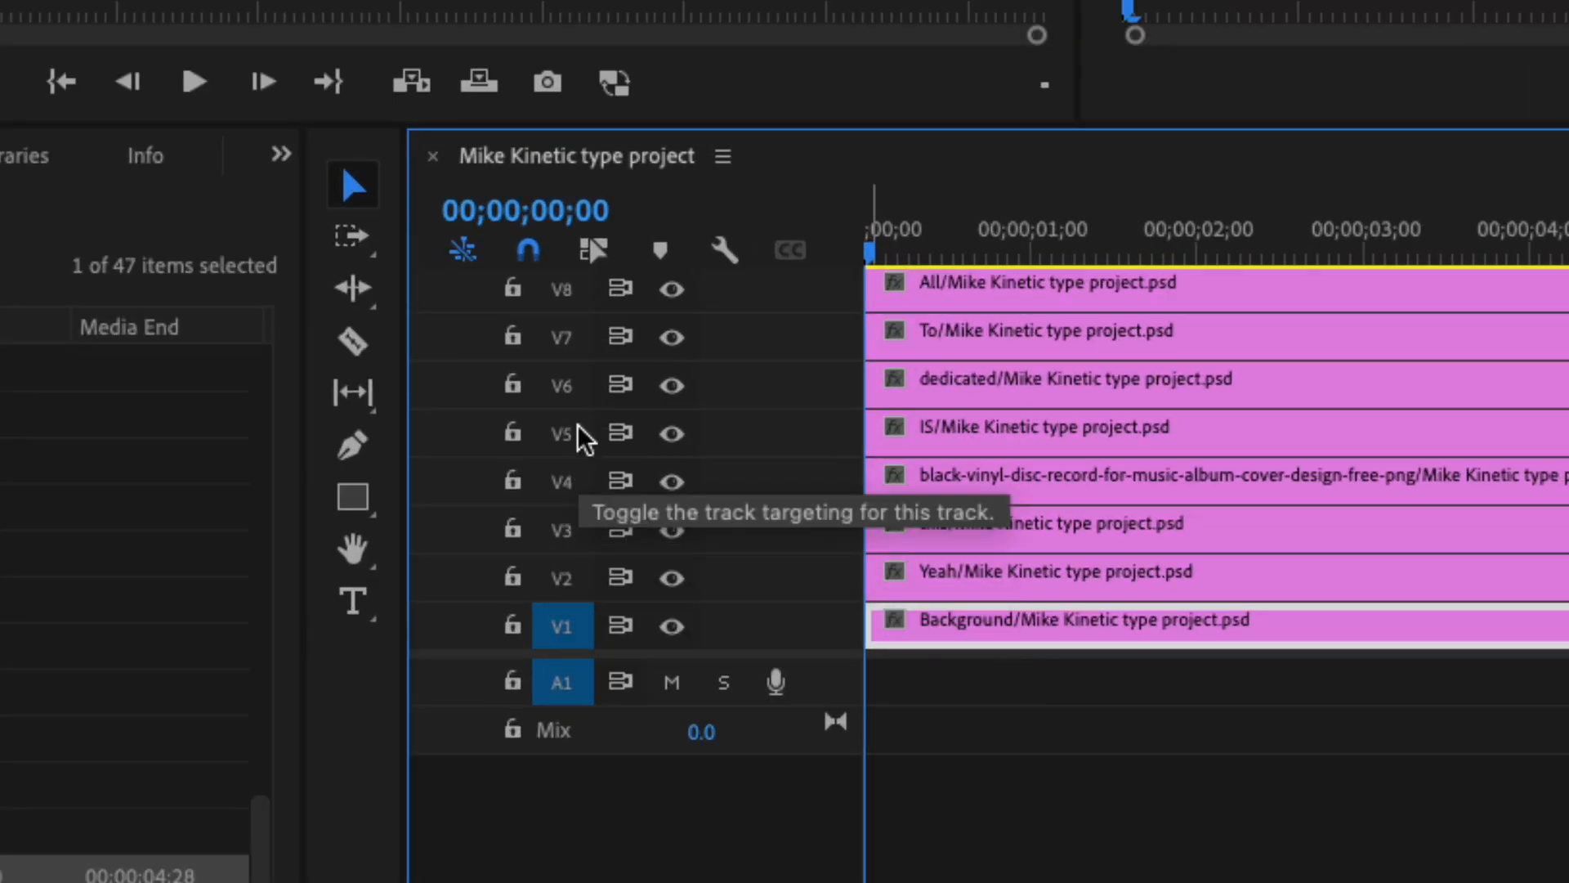
# Look through the sequence's stacked video tracks up to V53, and collapse the imported layers bin.
pyautogui.scroll(10, 809, 452)
pyautogui.scroll(1, 811, 452)
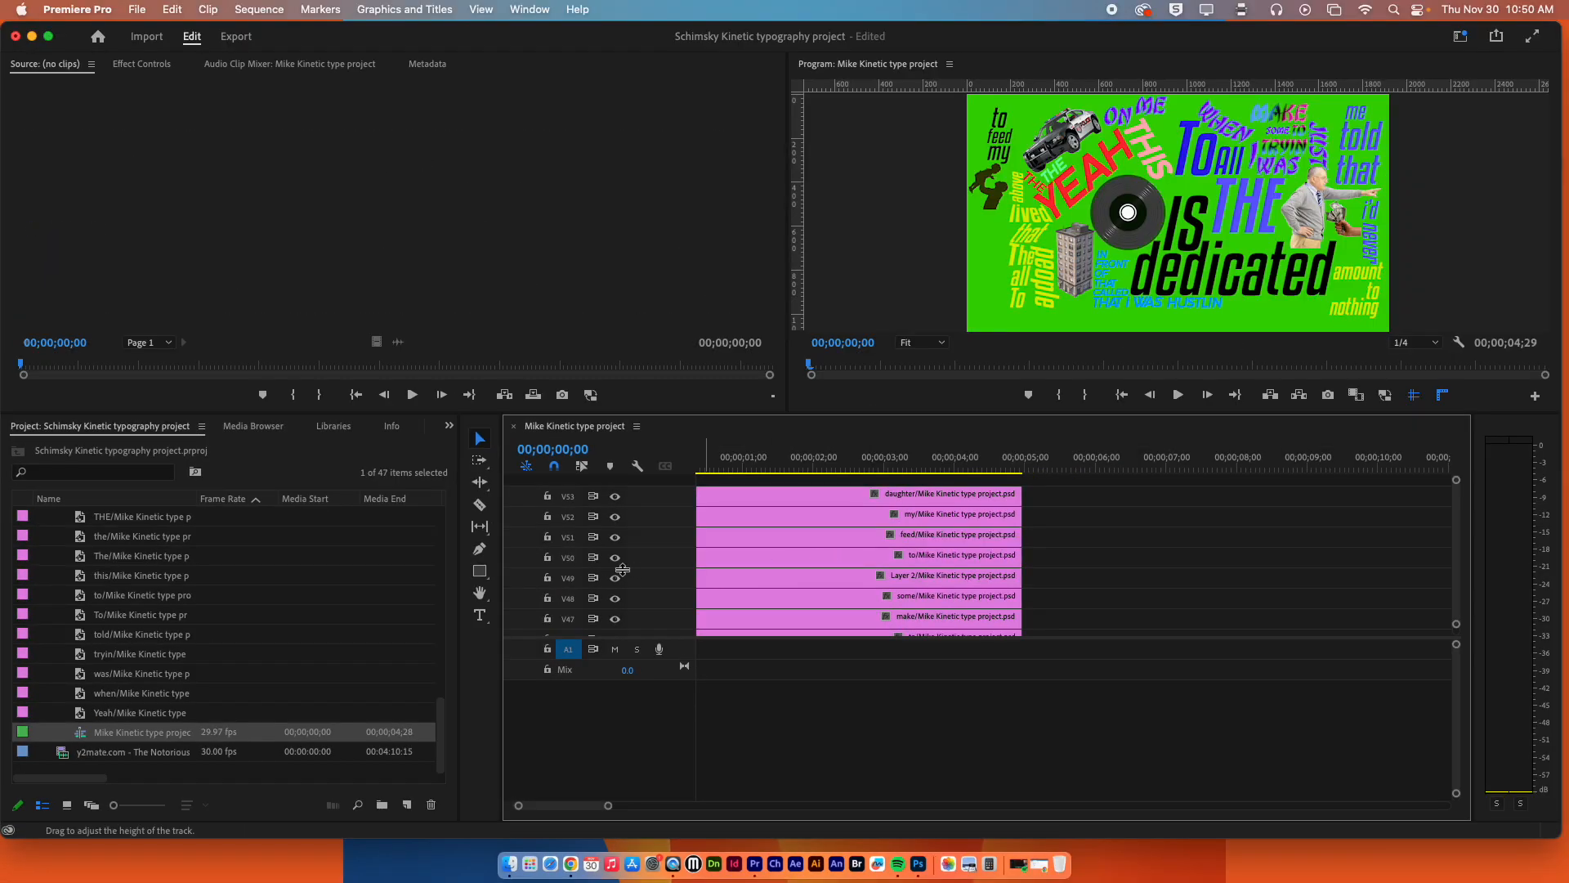
pyautogui.scroll(-15, 621, 570)
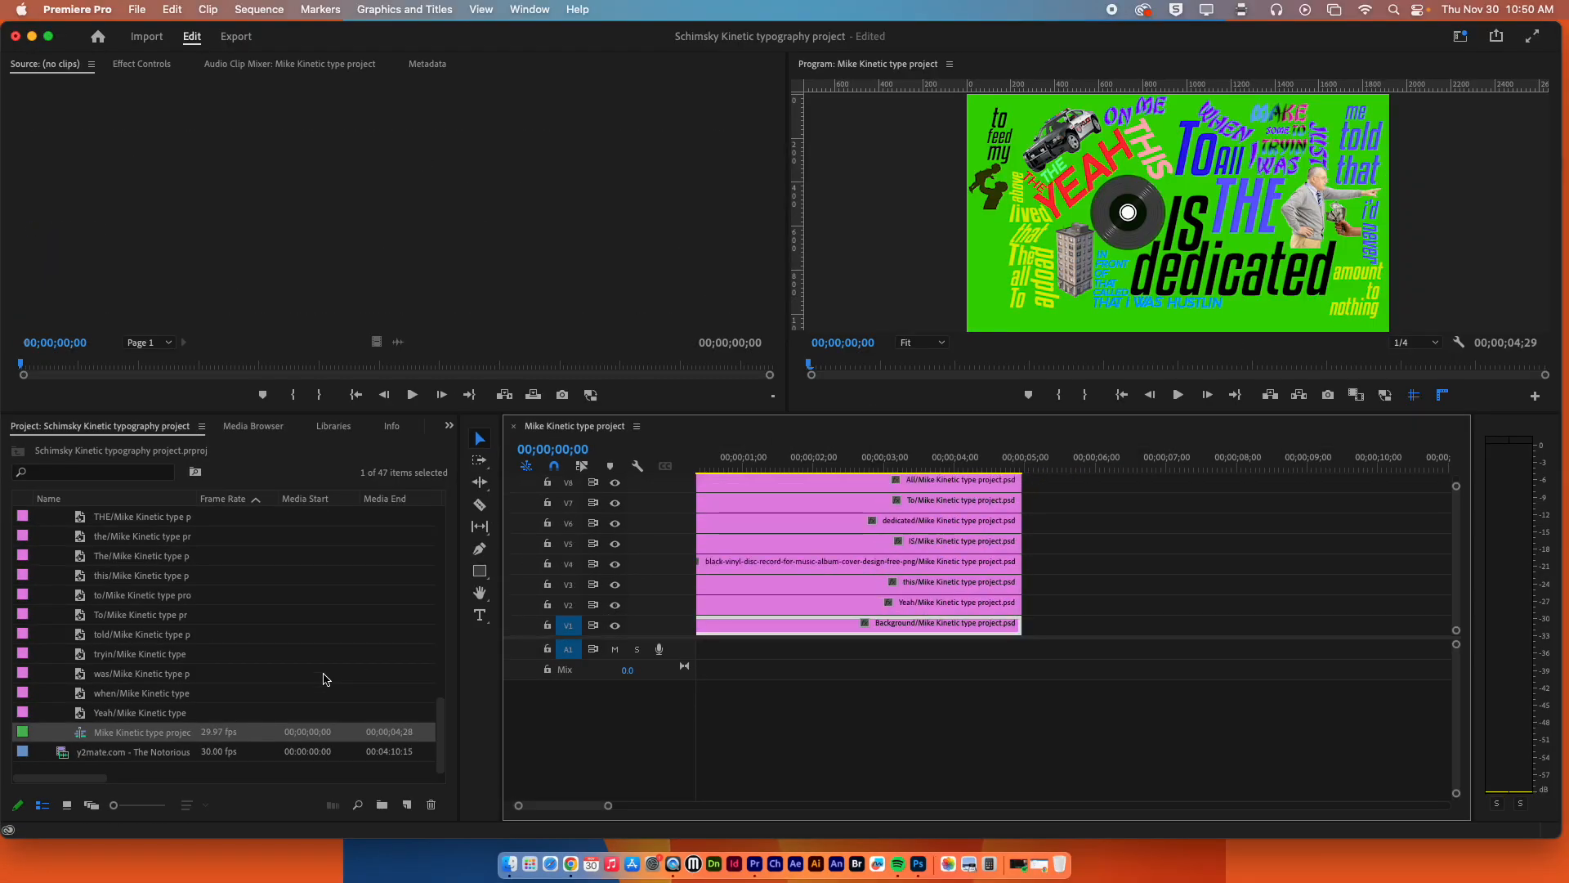
pyautogui.scroll(10, 163, 609)
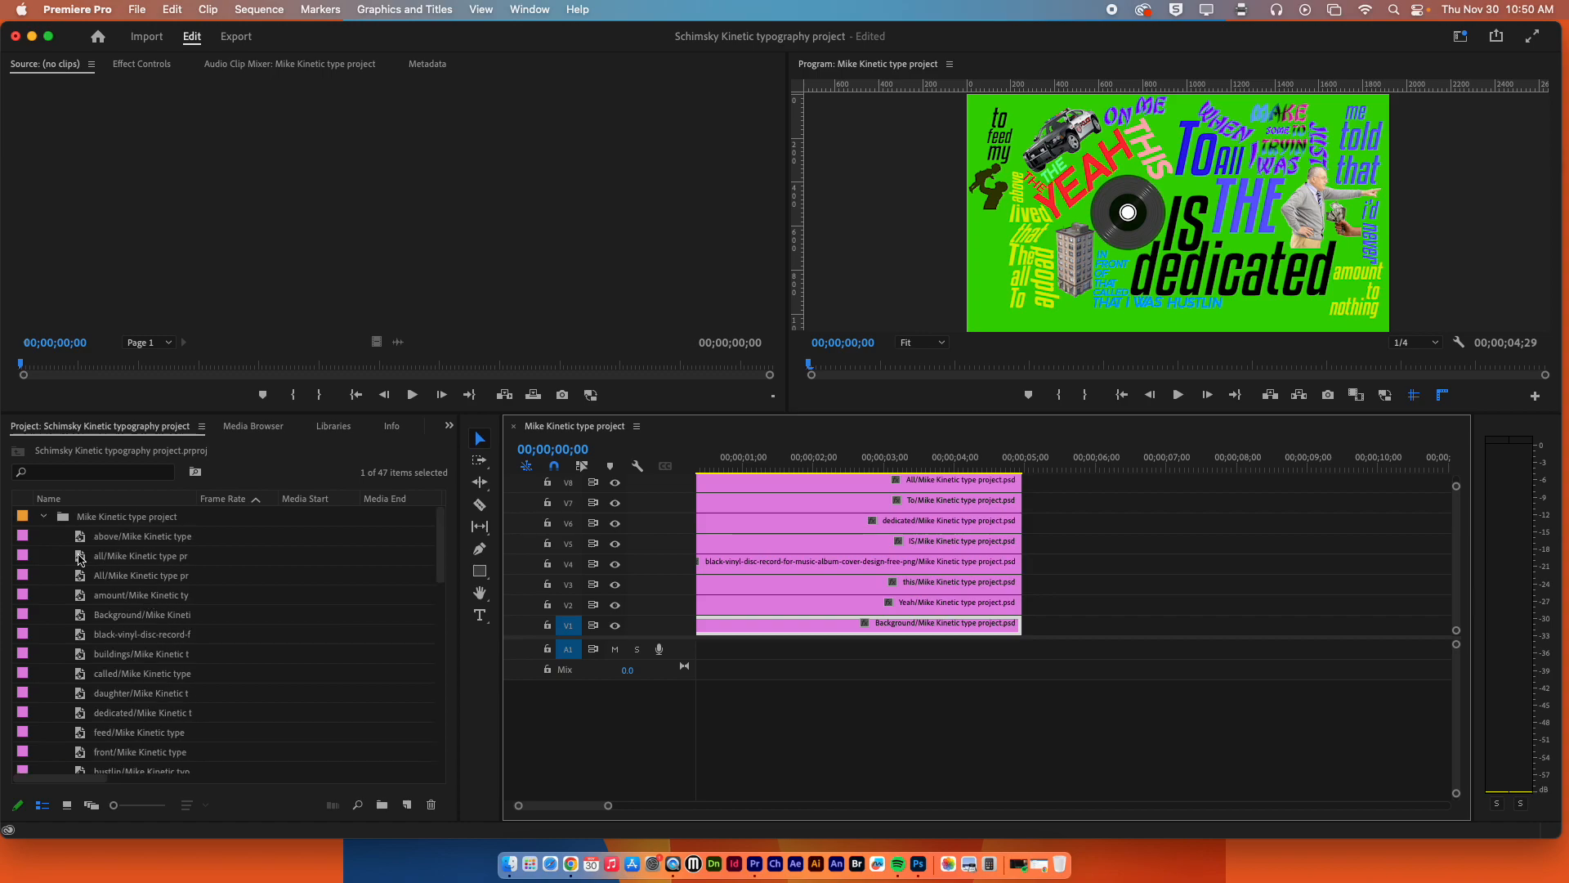
pyautogui.click(44, 518)
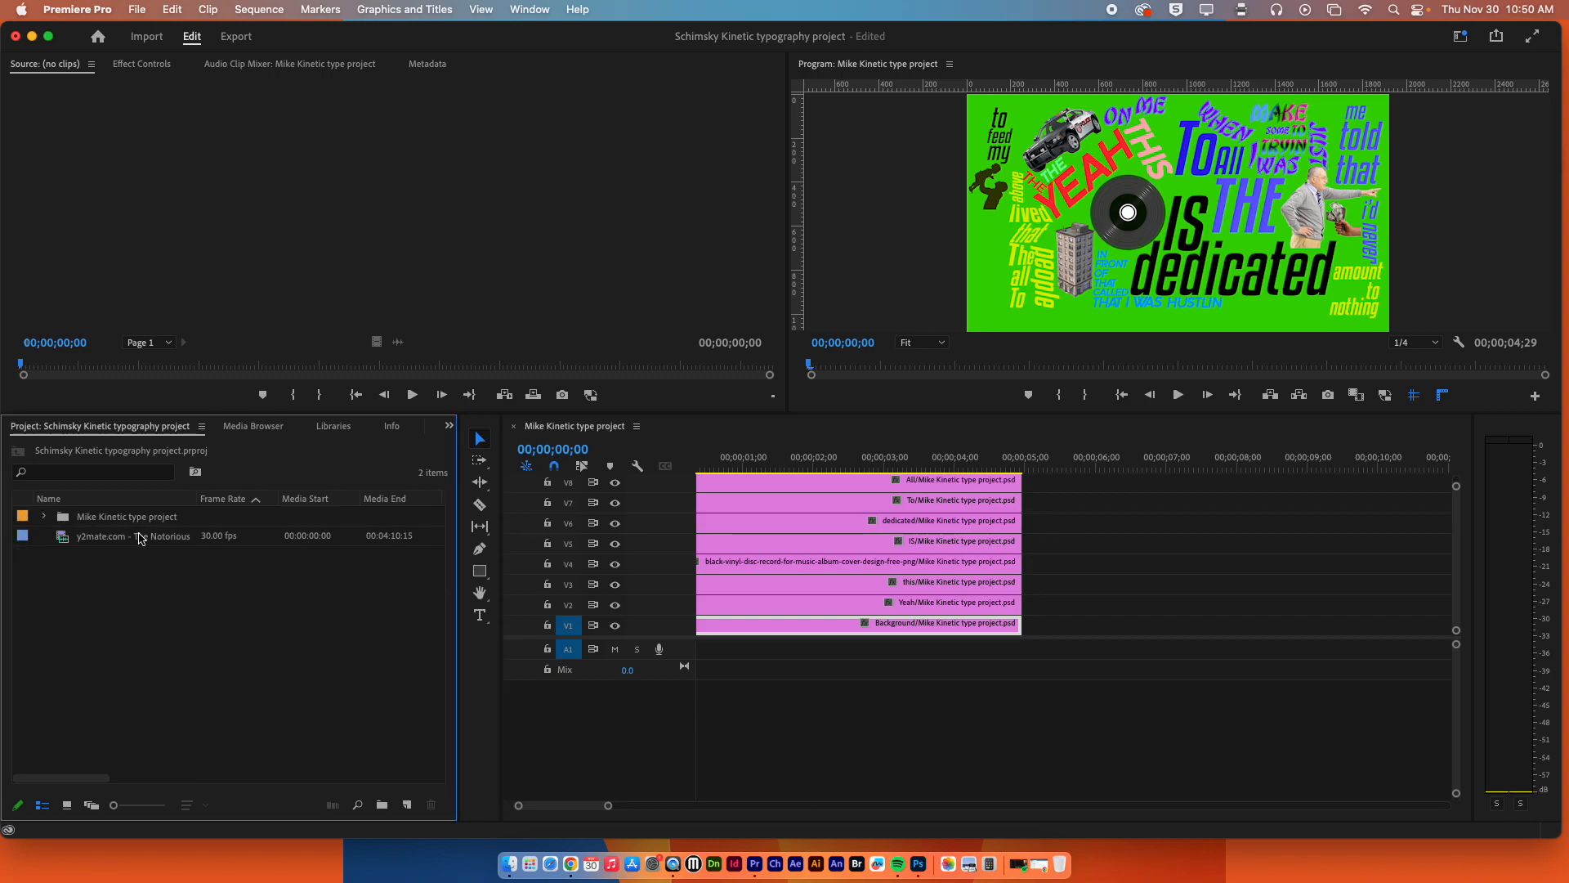
# Load the Juicy MP4 into the Source monitor and place only its audio on track A1 at the sequence start.
pyautogui.moveTo(92, 542); pyautogui.dragTo(175, 543)
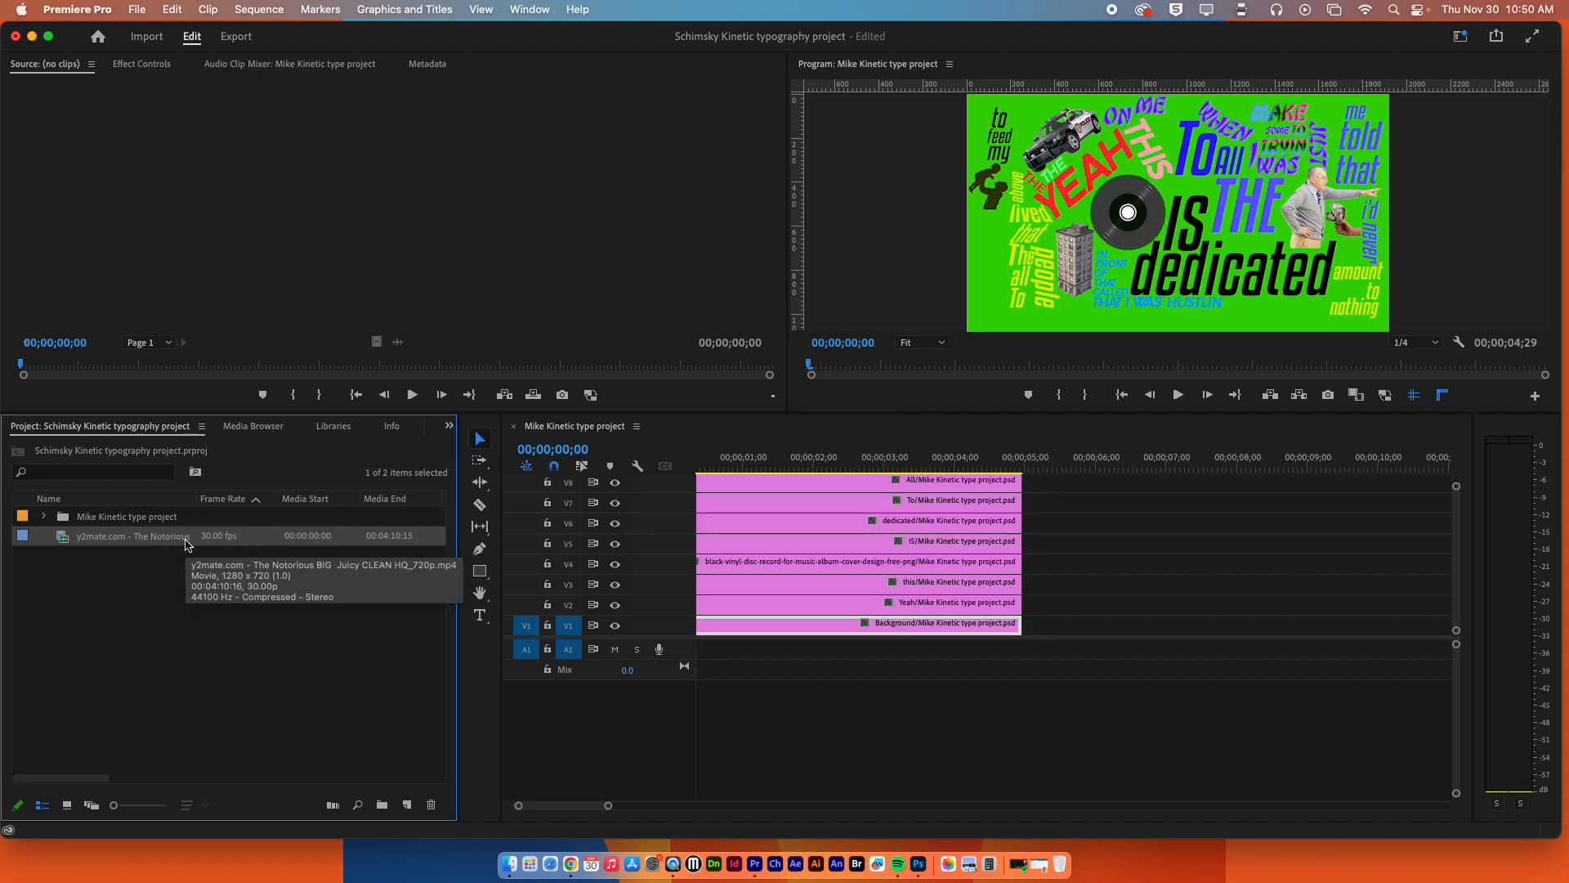
pyautogui.click(69, 564)
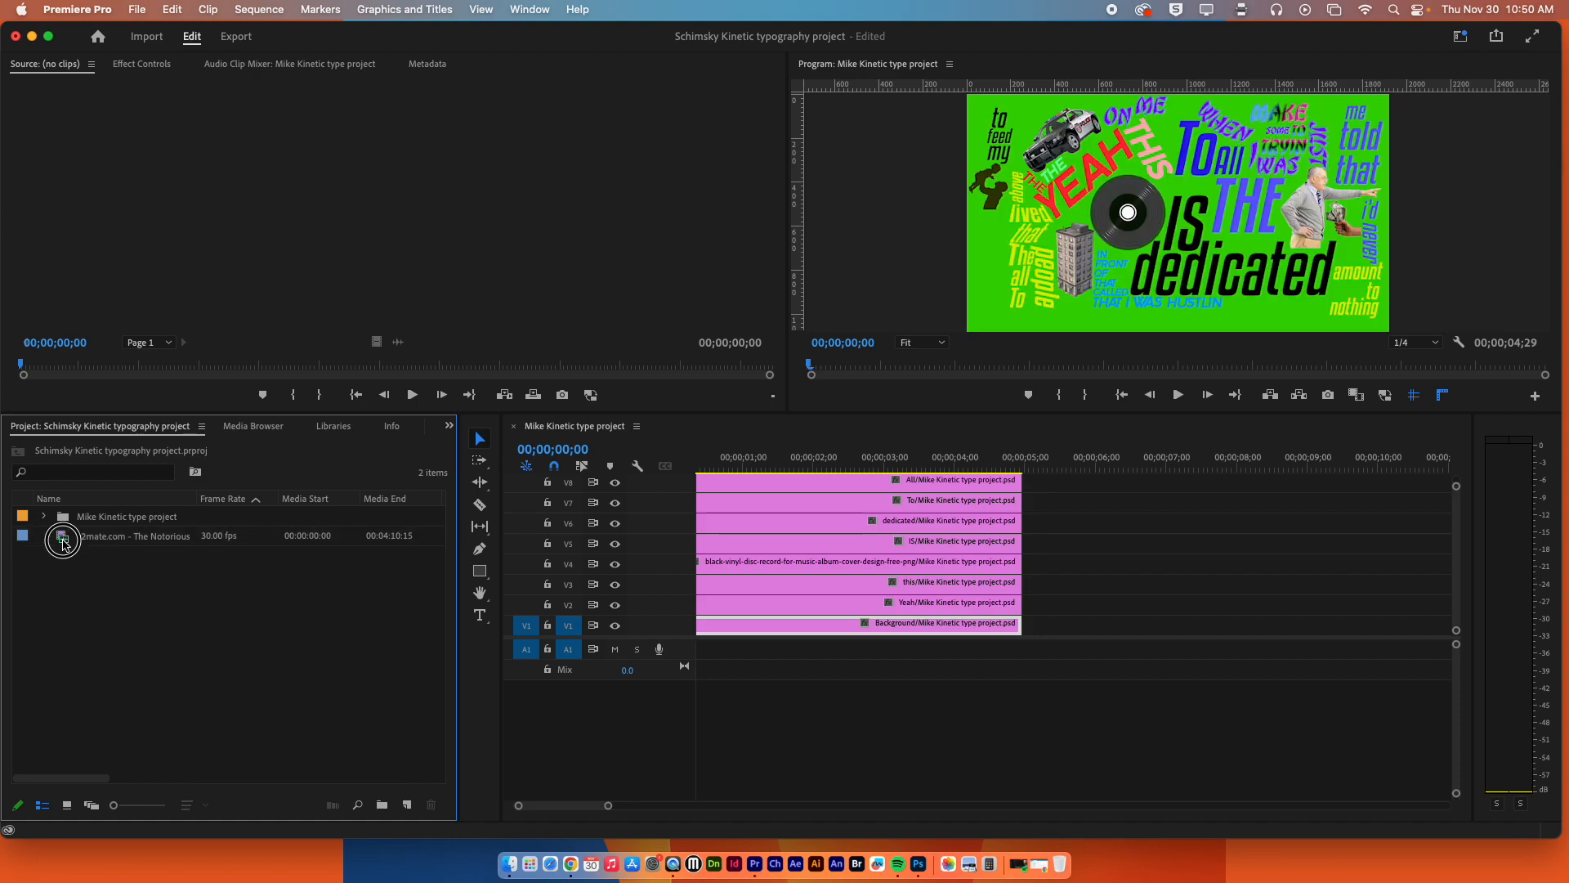
pyautogui.click(63, 542)
pyautogui.doubleClick(59, 538)
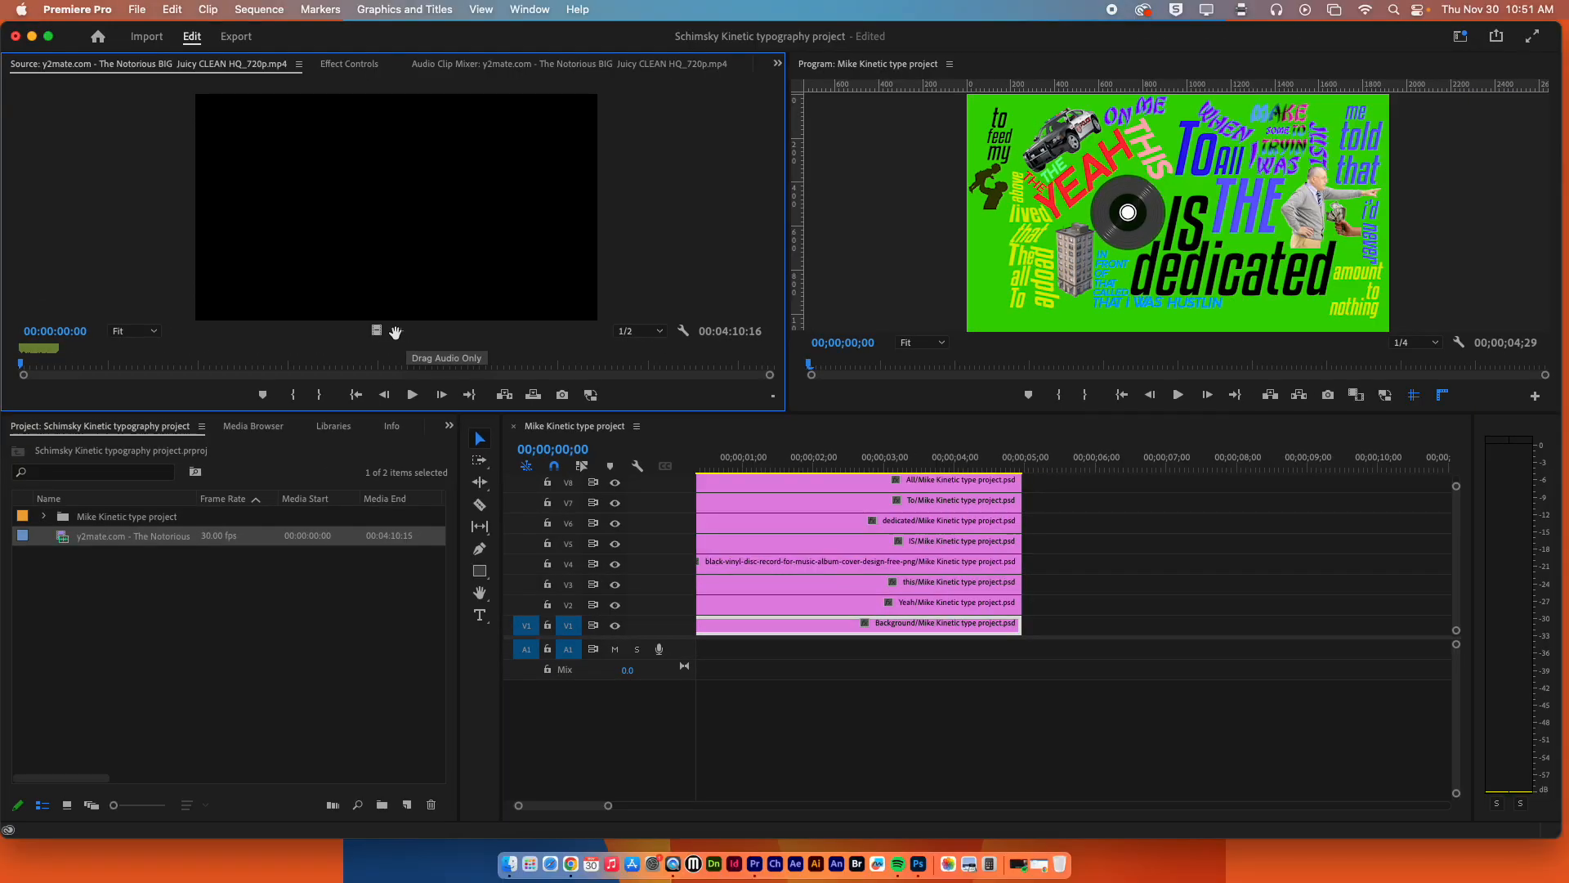
pyautogui.moveTo(395, 331); pyautogui.dragTo(699, 648)
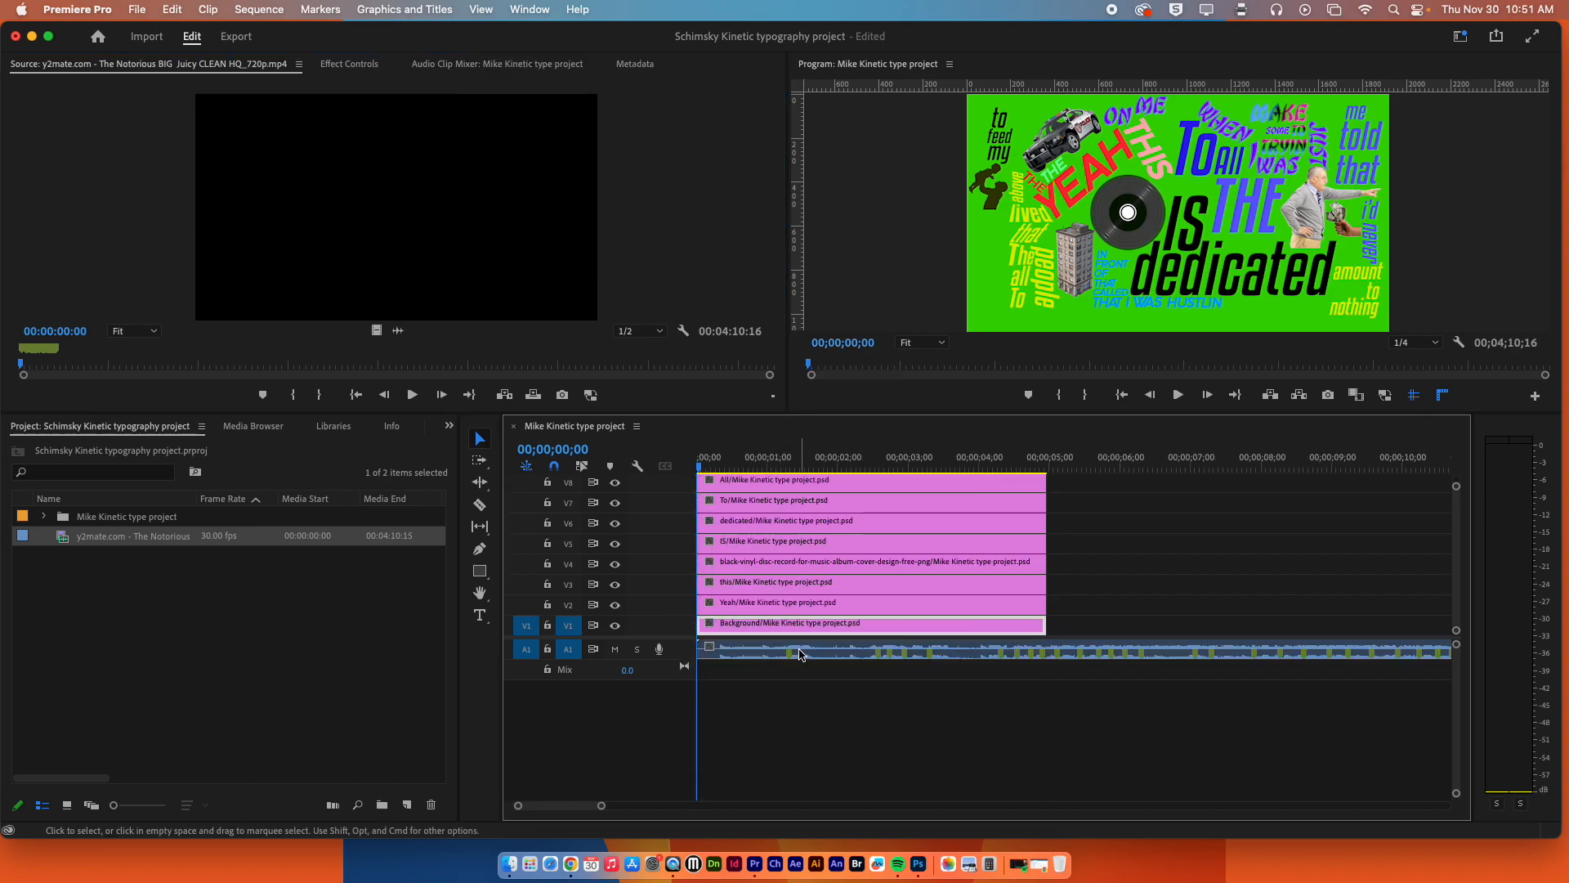
# Clear all the existing markers from the song's audio clip on A1.
pyautogui.rightClick(800, 654)
pyautogui.click(319, 10)
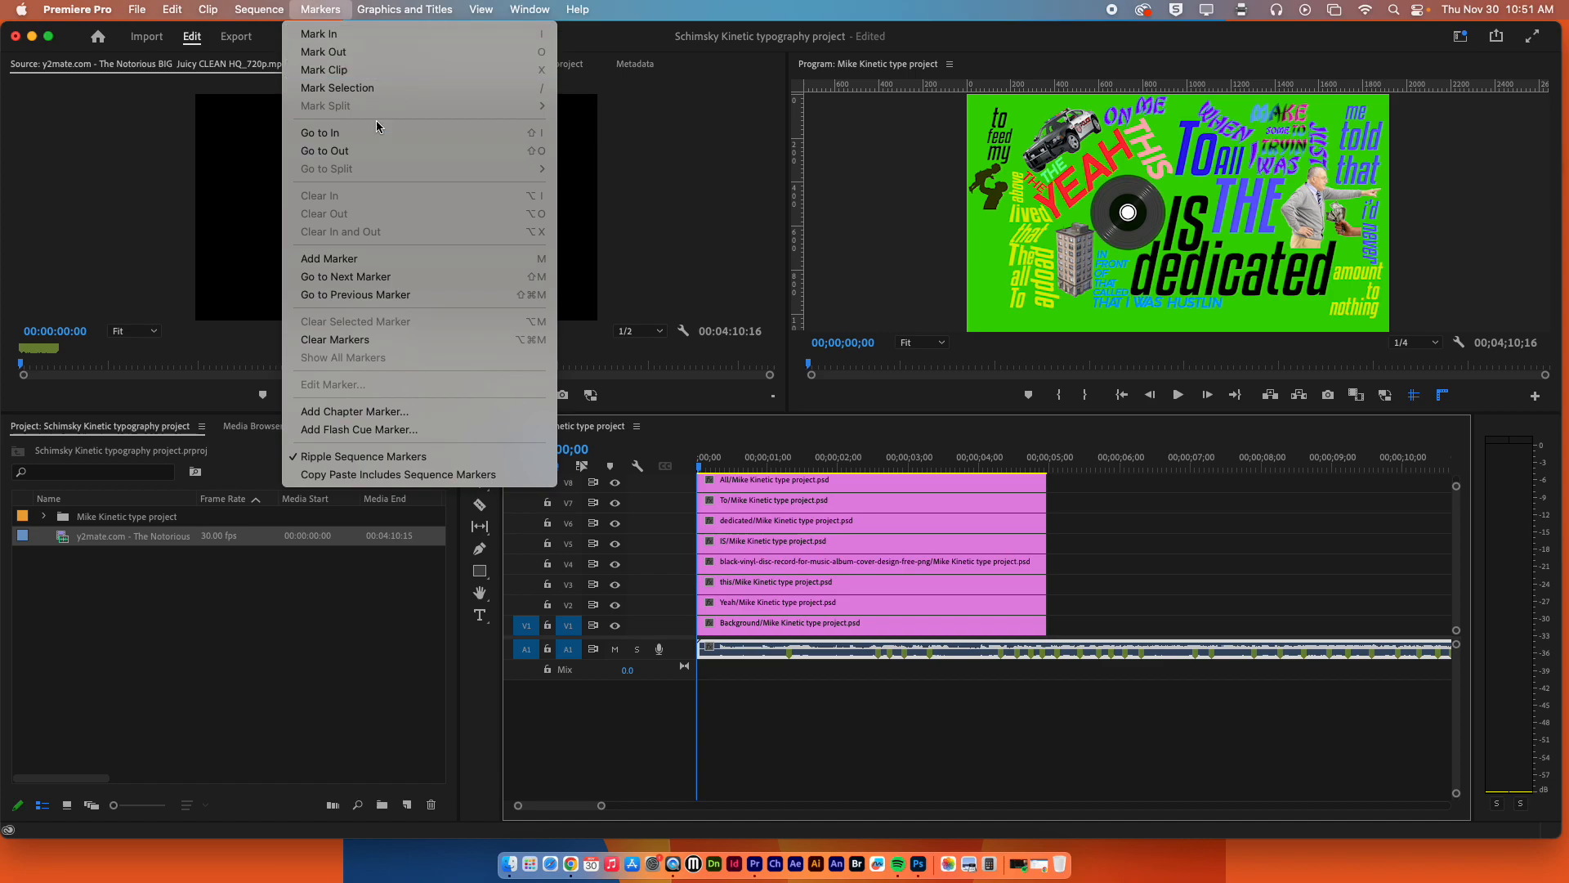
pyautogui.click(401, 340)
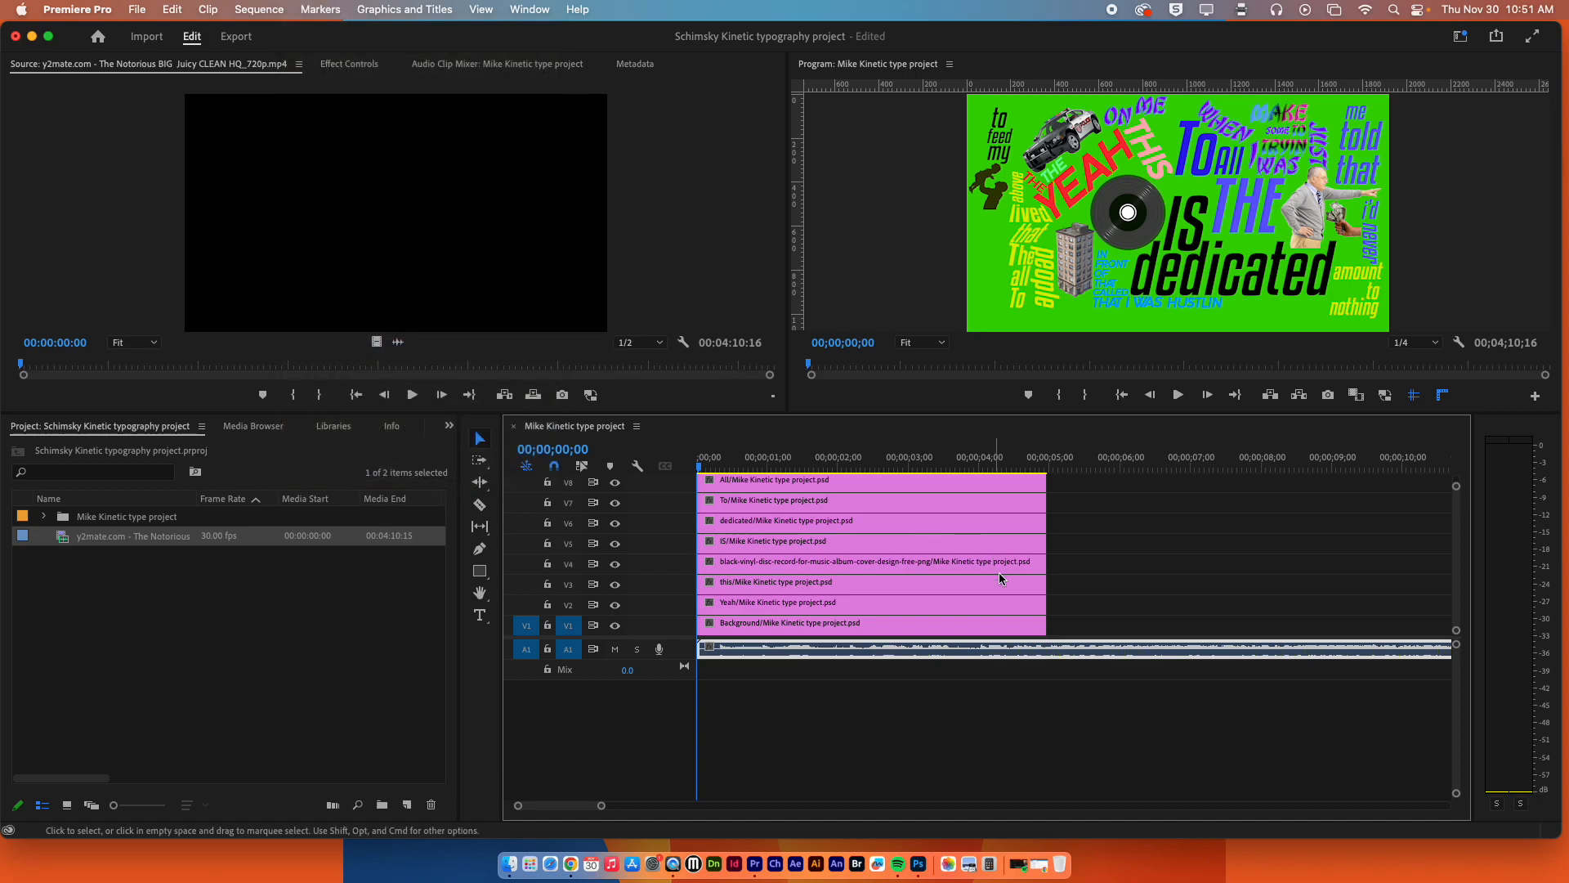
pyautogui.click(980, 694)
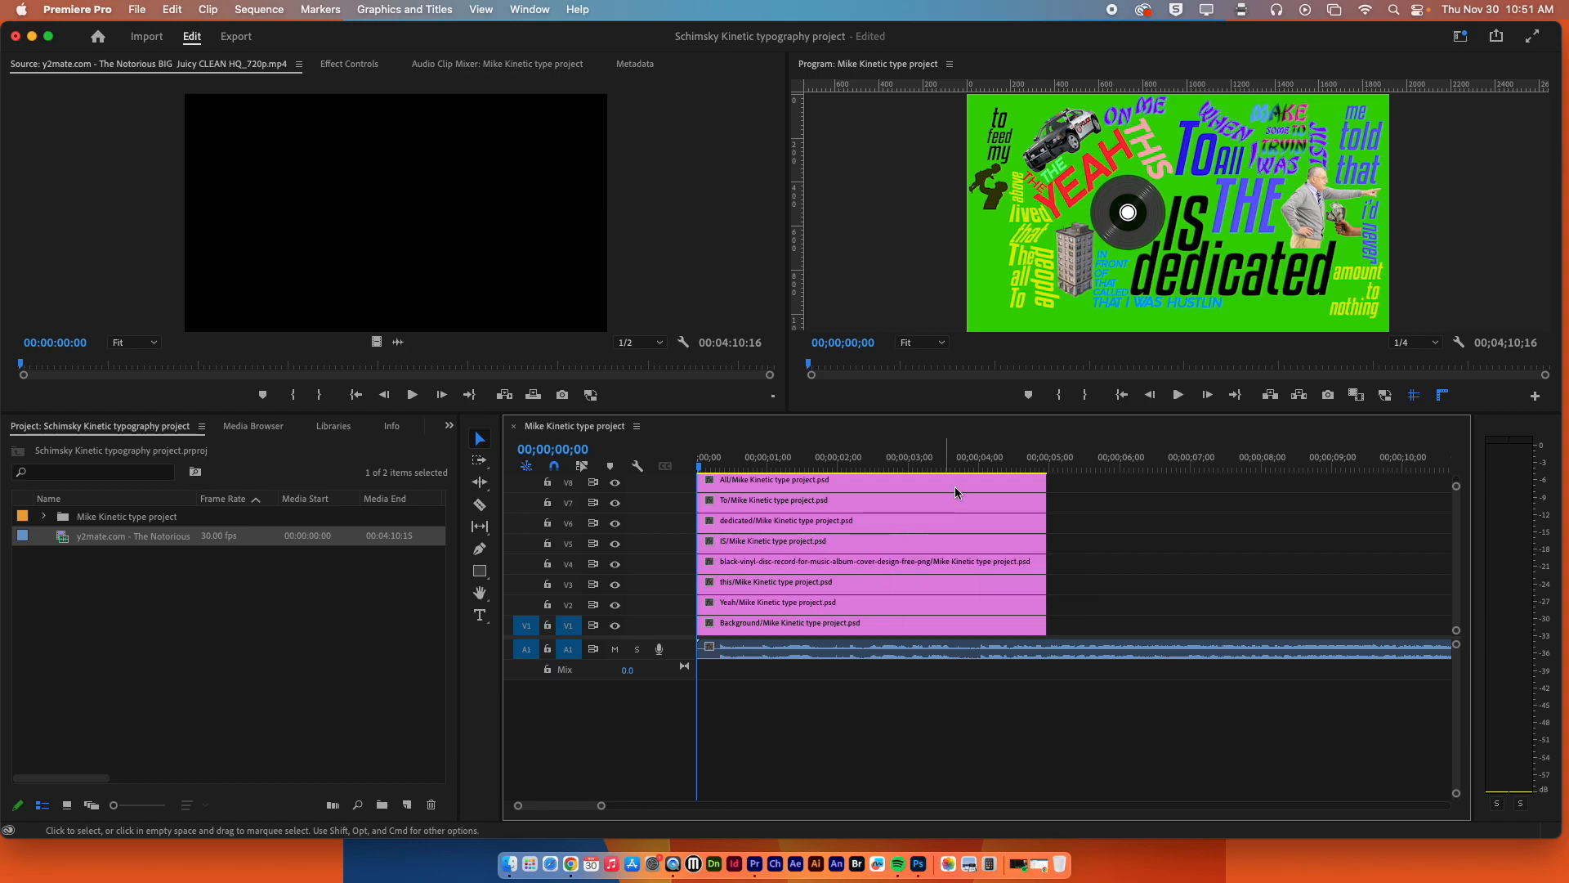
# Play the opening of the sequence briefly and increase the height of audio track A1 to show its waveform.
pyautogui.press('space')
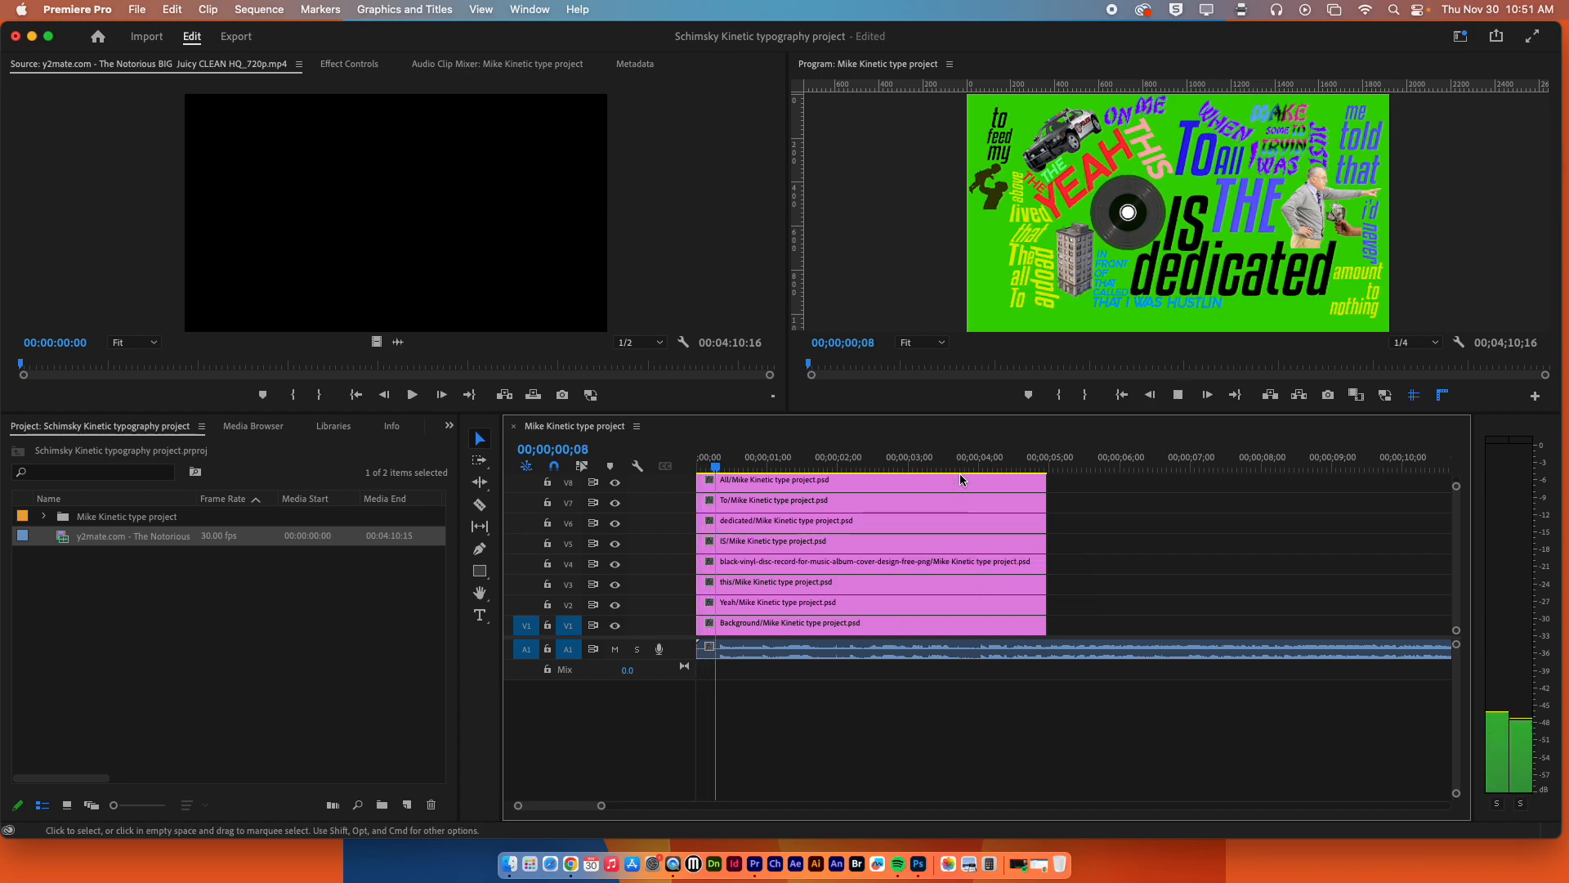
pyautogui.press('space')
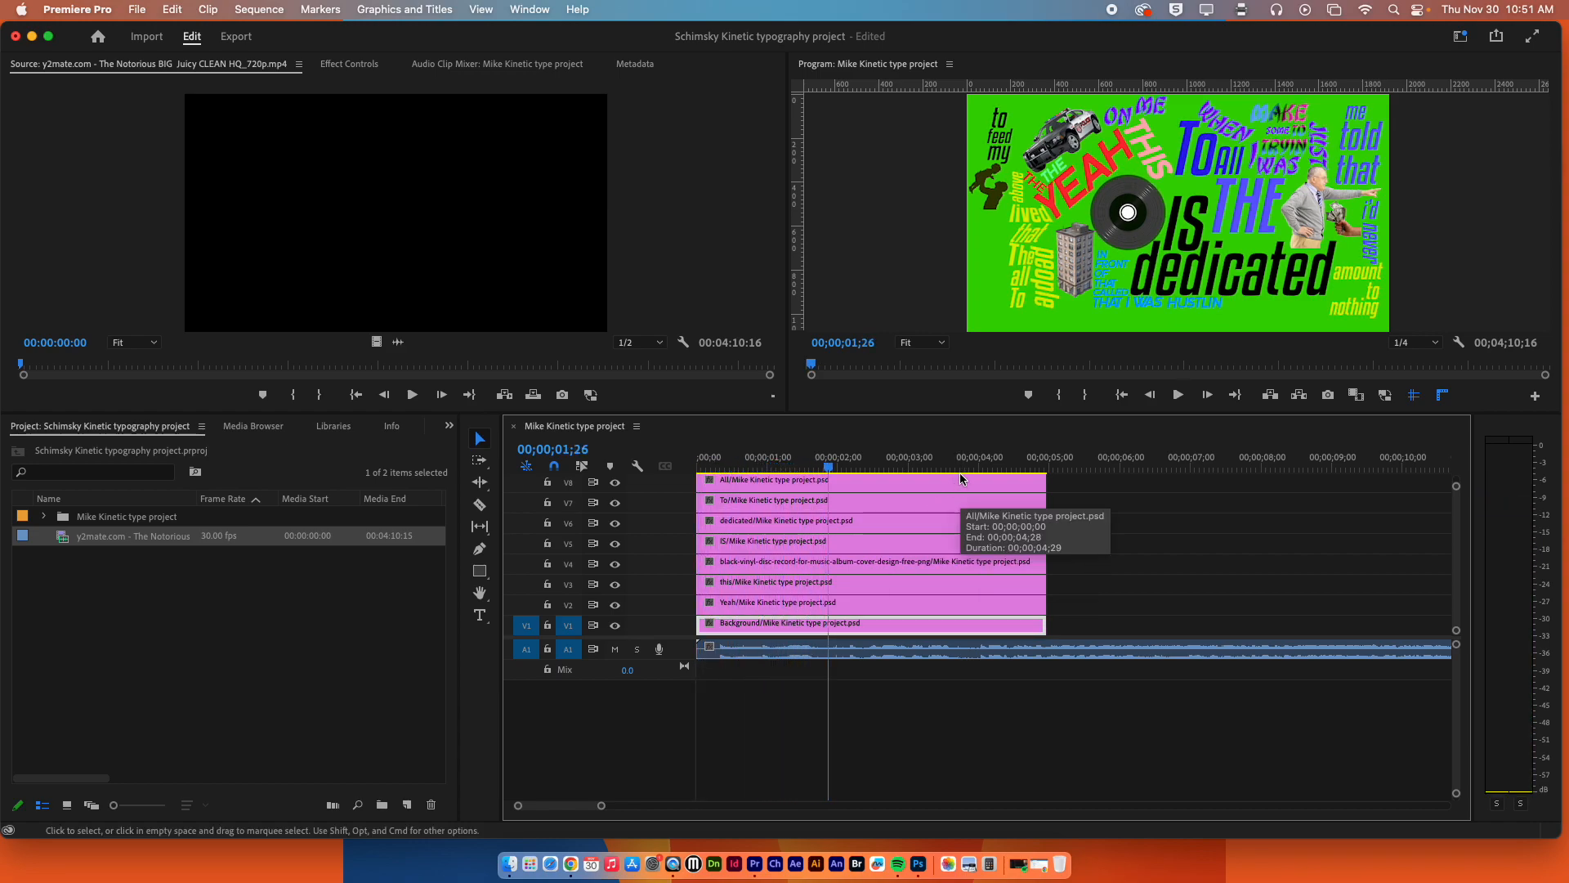
pyautogui.moveTo(821, 459); pyautogui.dragTo(788, 459)
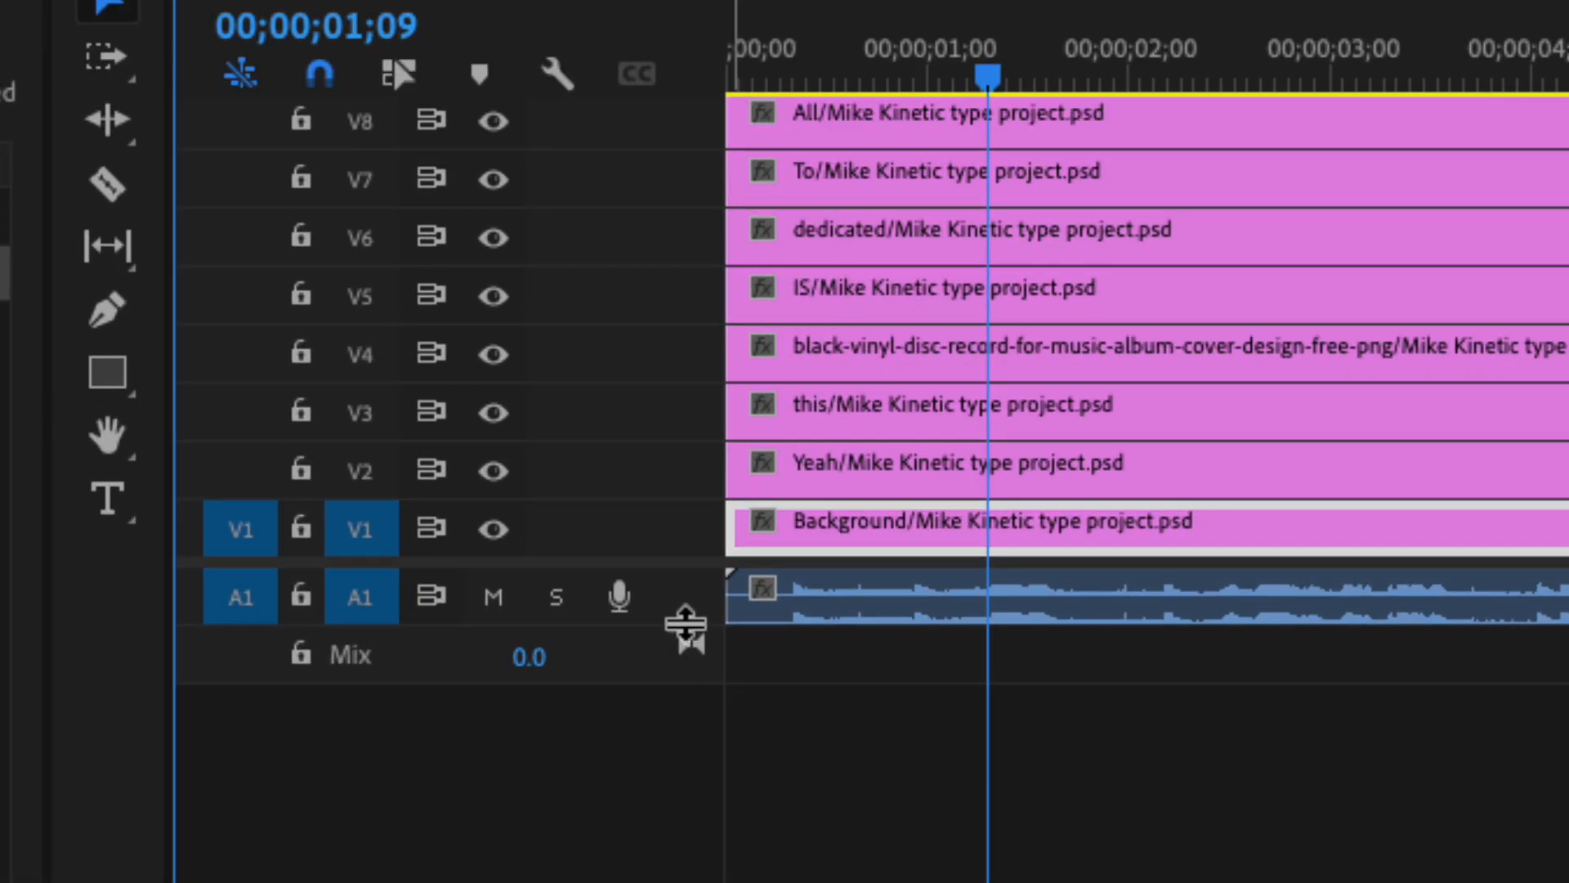
pyautogui.moveTo(685, 628); pyautogui.dragTo(665, 744)
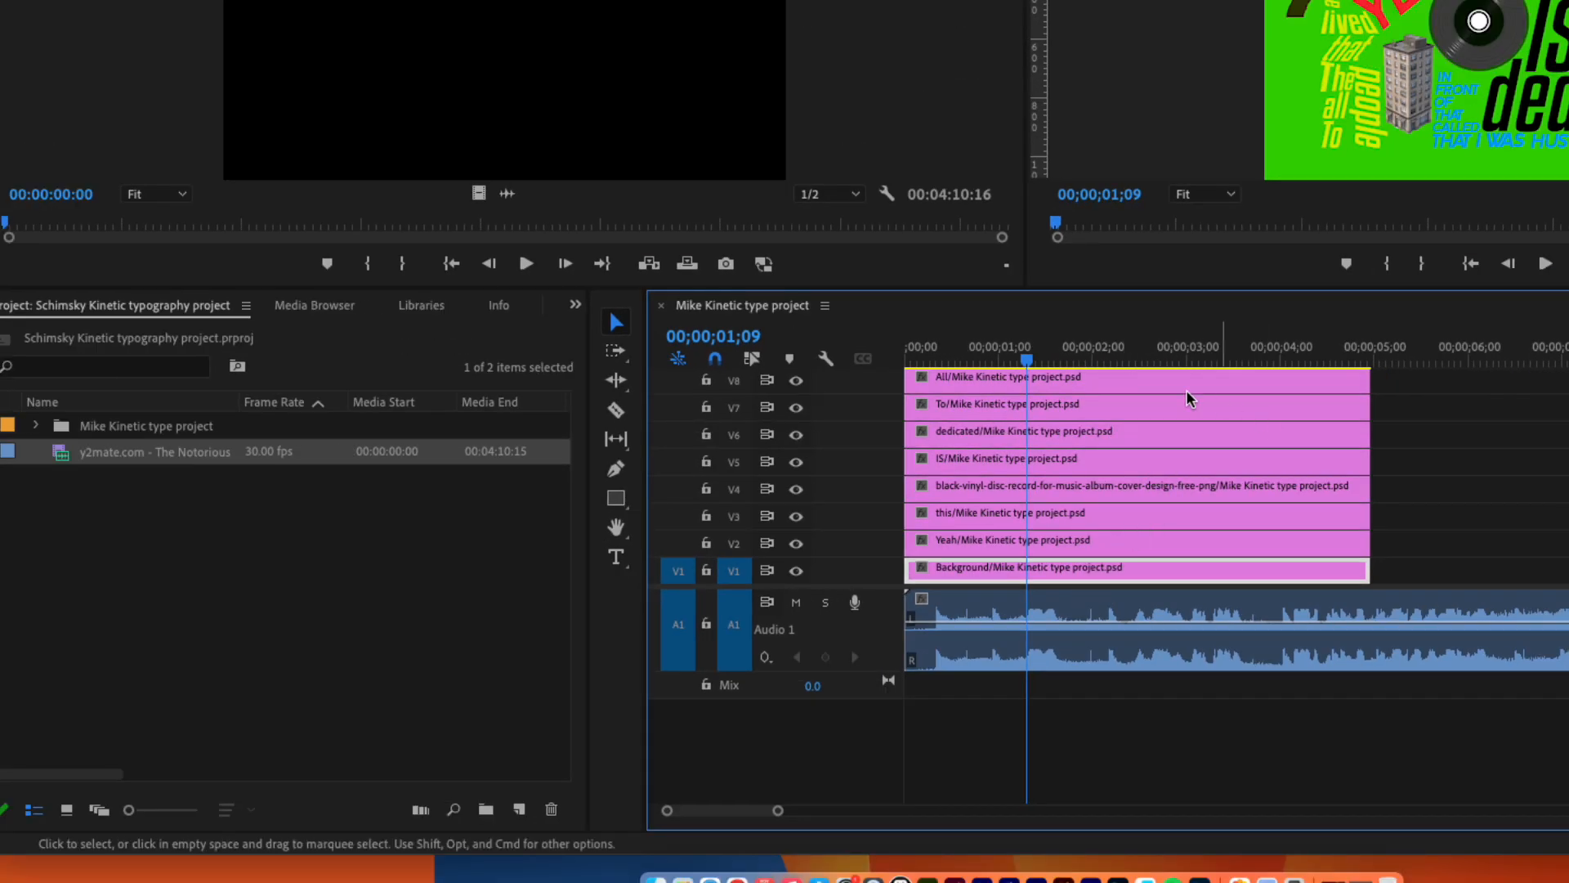
# Select the song clip and play it from the sequence start to 00;00;13;01, adding clip markers in time with the song.
pyautogui.click(1046, 613)
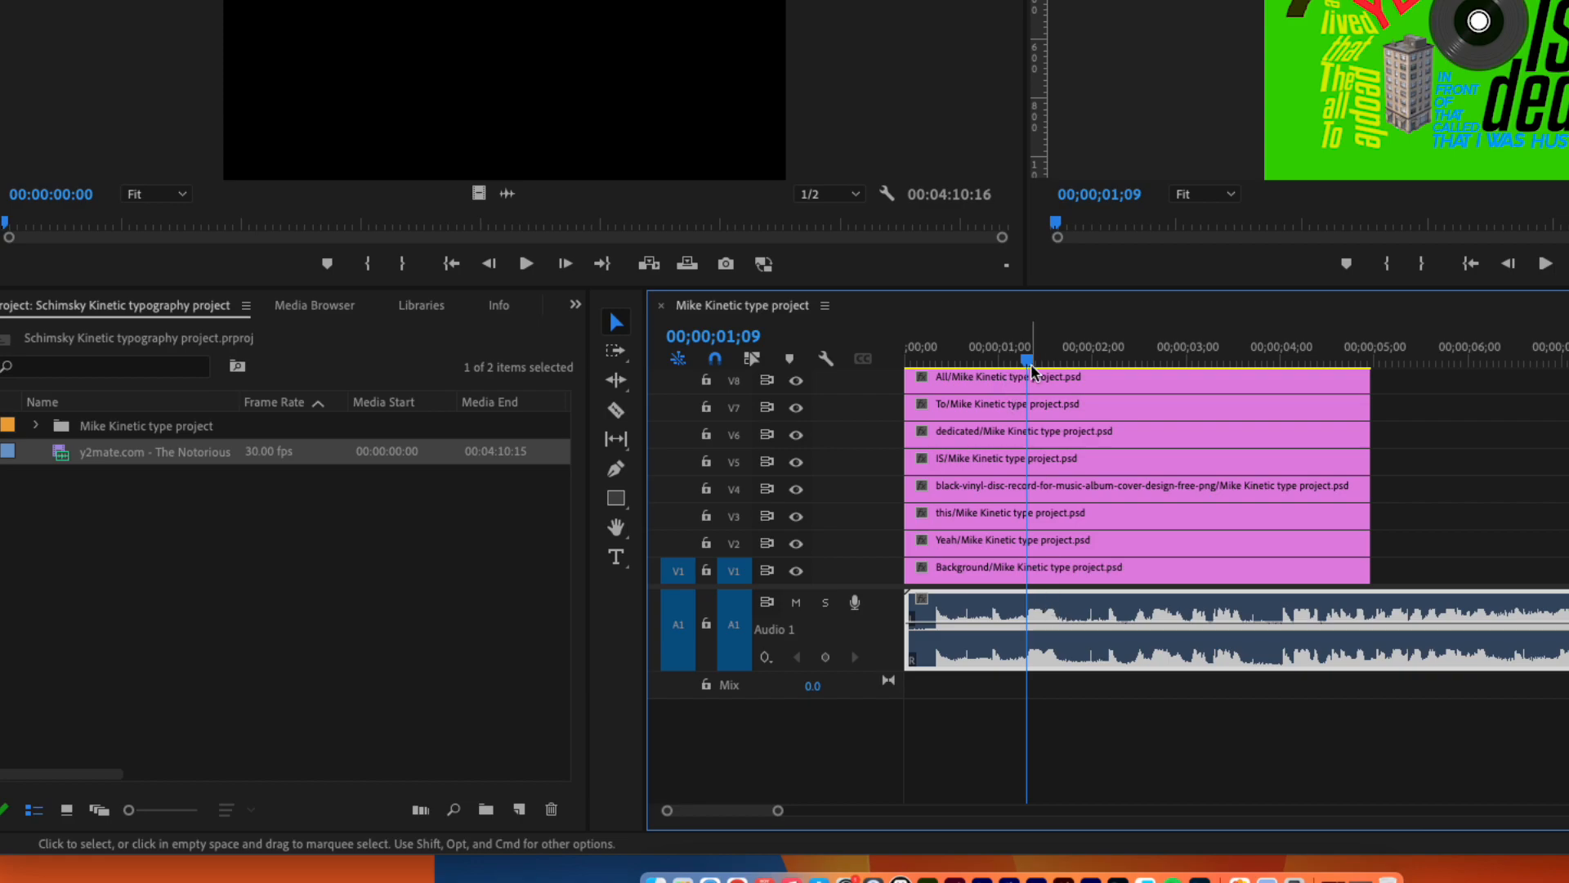
pyautogui.moveTo(1021, 359); pyautogui.dragTo(902, 359)
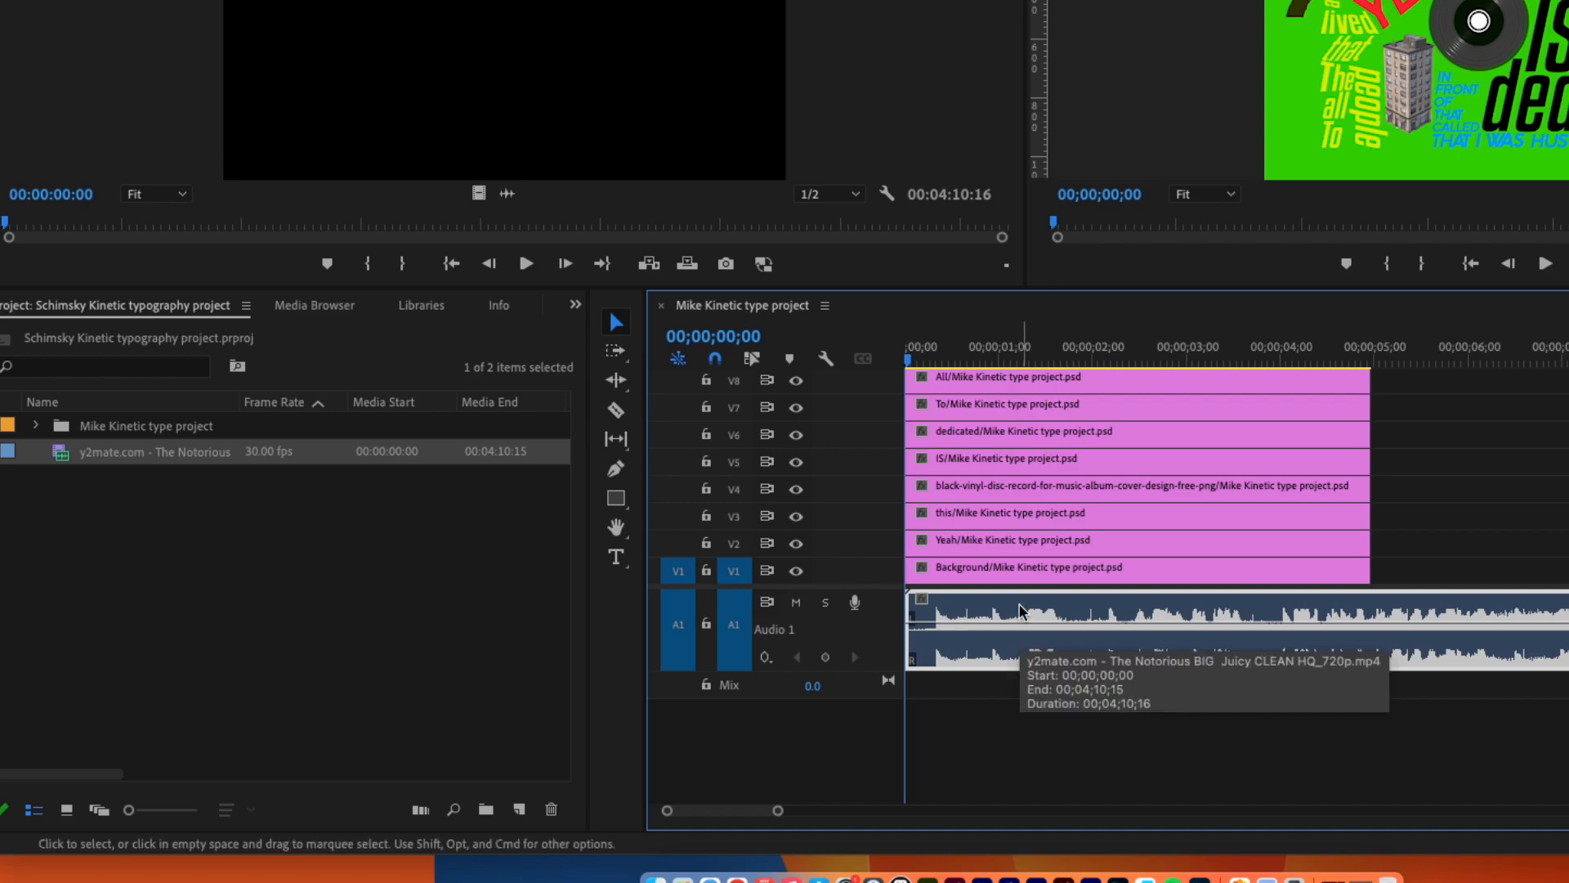
pyautogui.press('space')
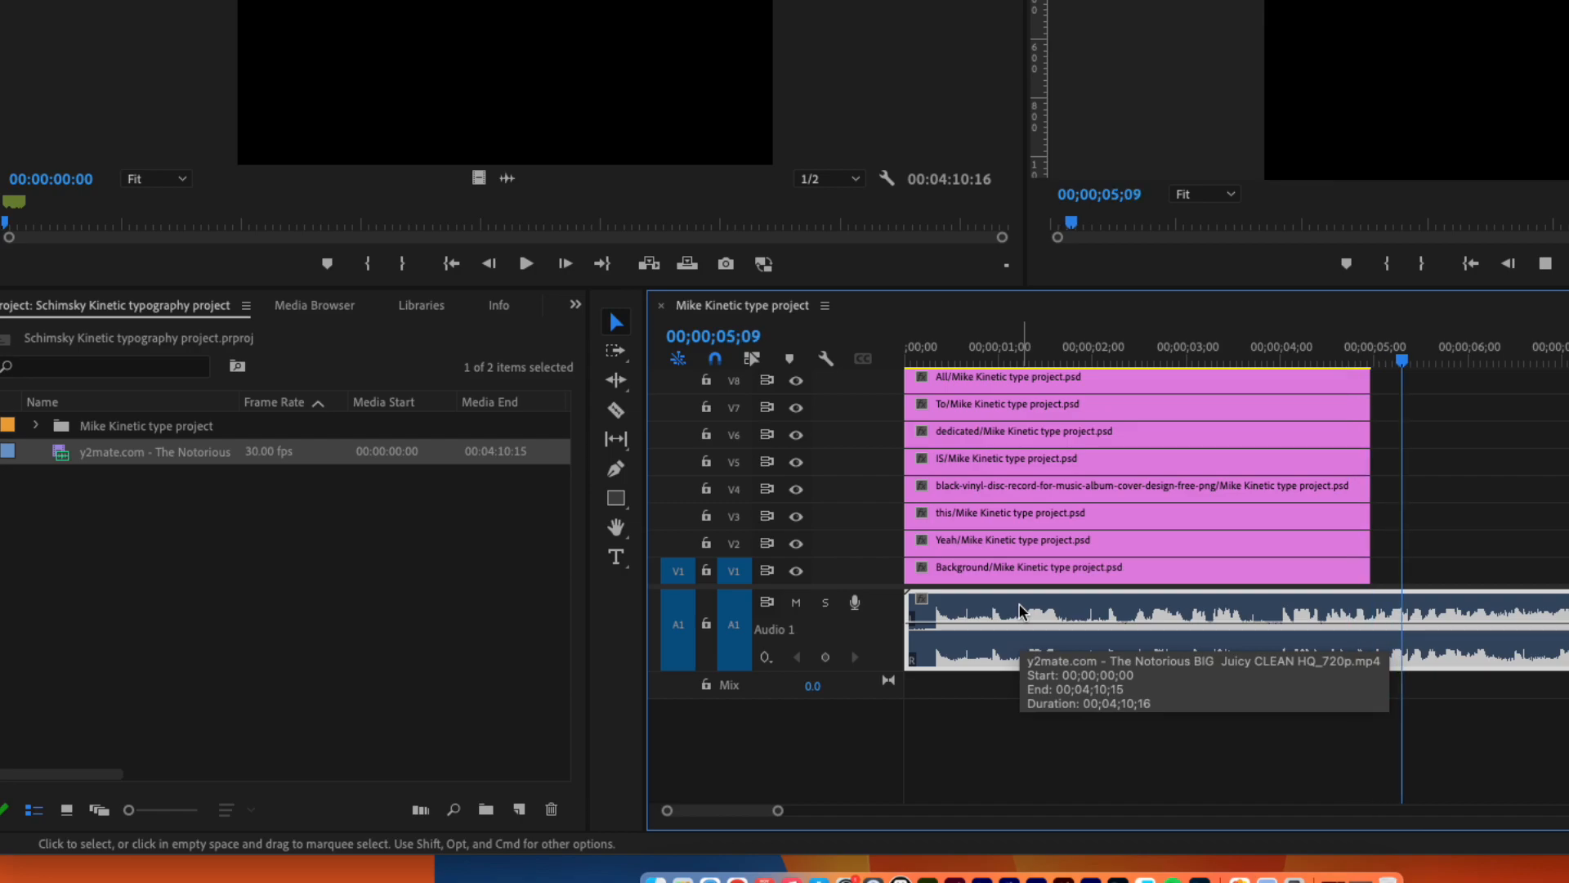
pyautogui.press('m')
pyautogui.press('m')
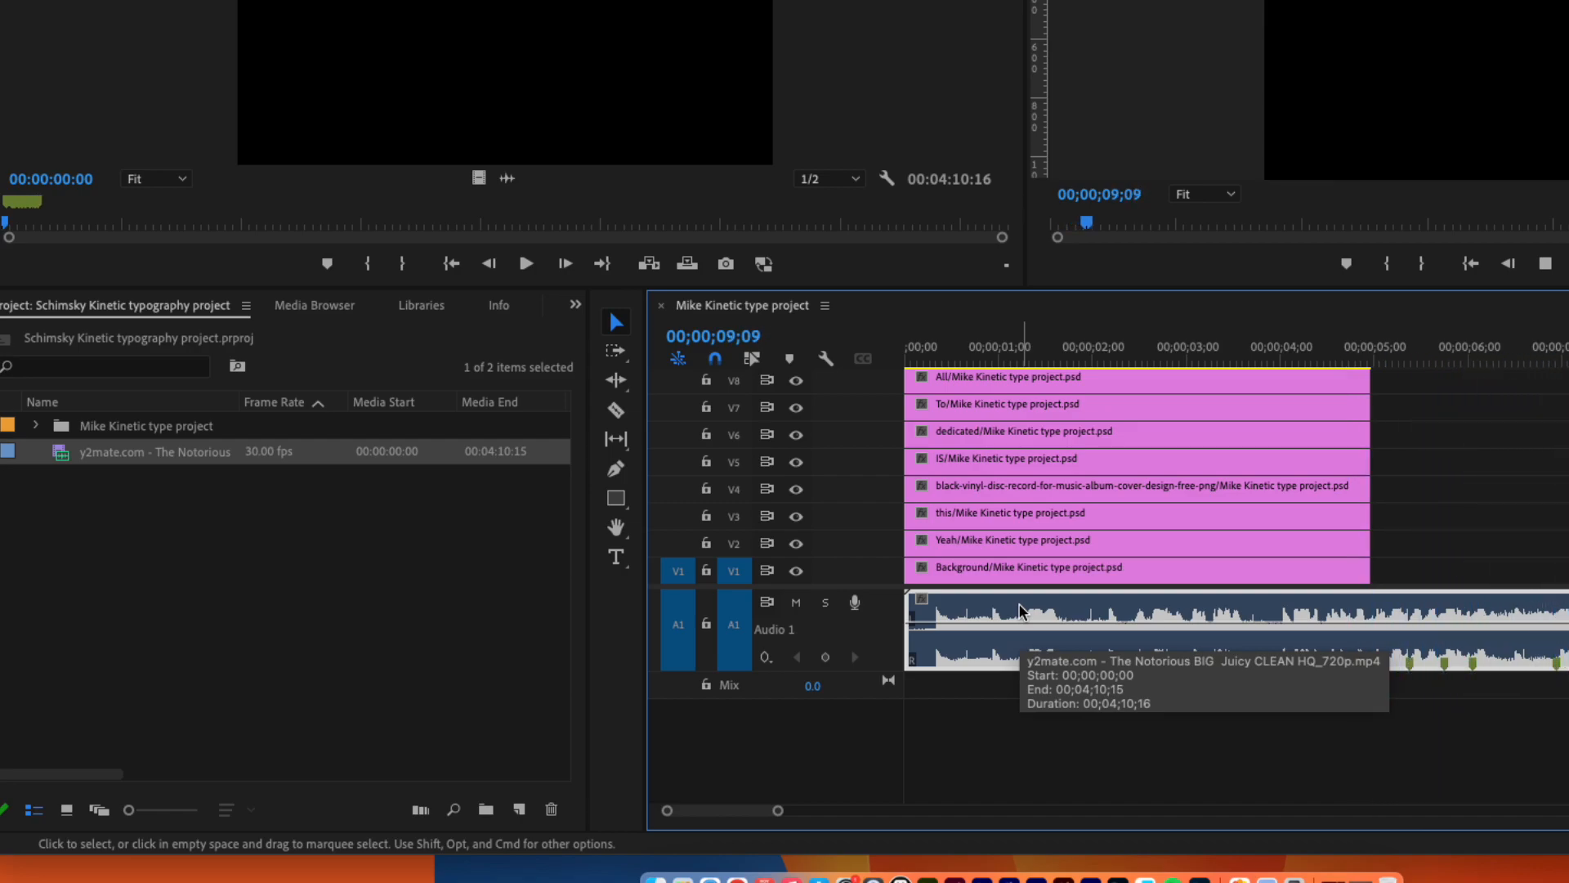
pyautogui.press('m')
pyautogui.press('m')
pyautogui.press('m')
pyautogui.press('m')
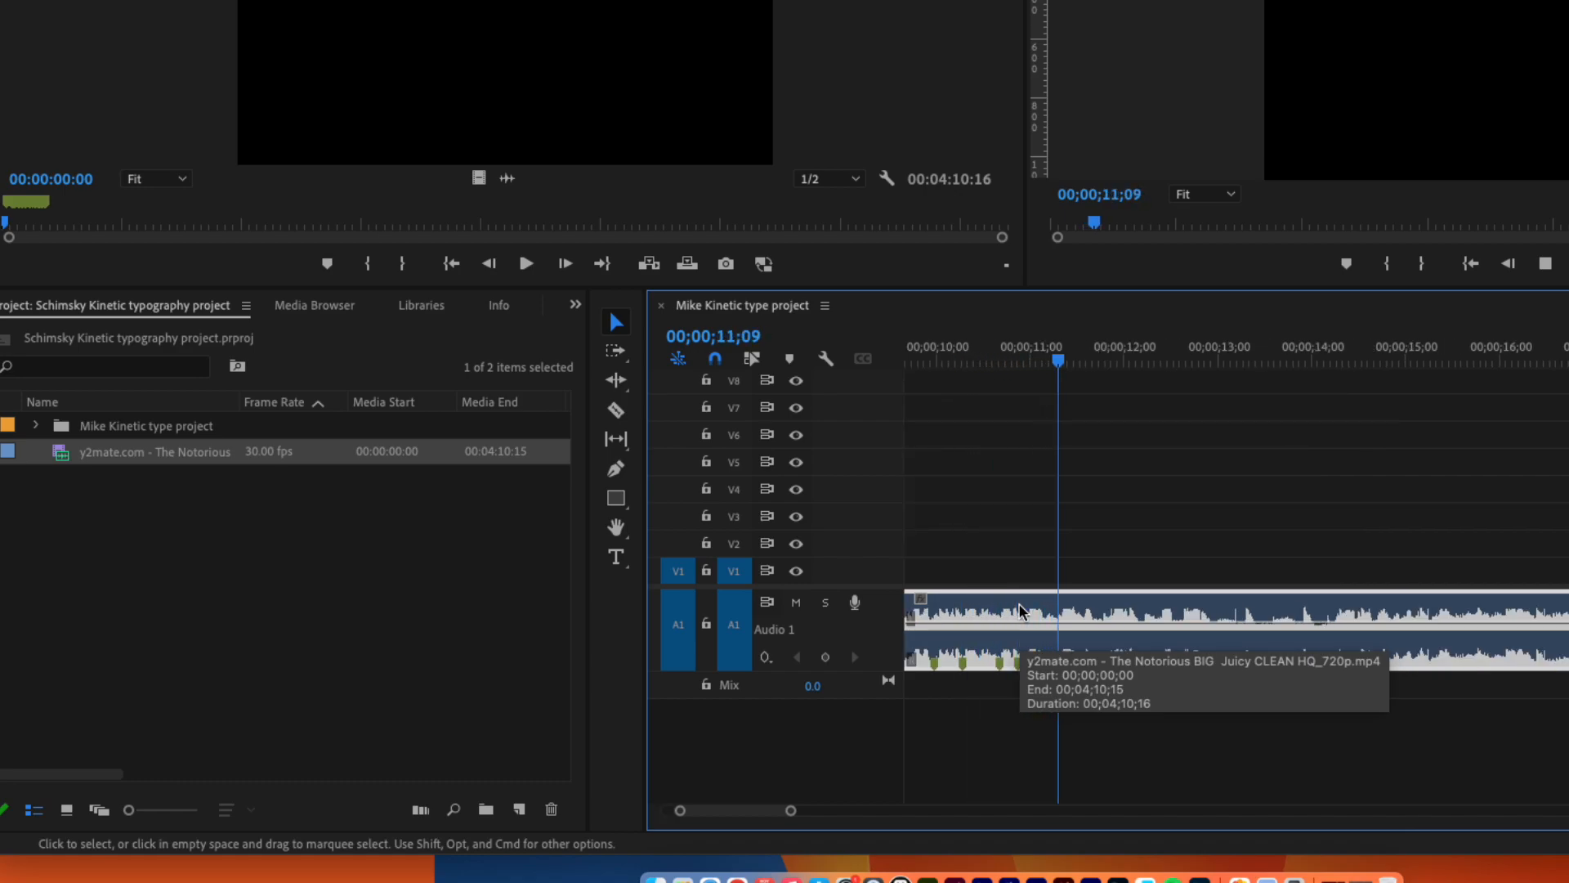
pyautogui.press('m')
pyautogui.press('m')
pyautogui.press('m')
pyautogui.press('m')
pyautogui.press('space')
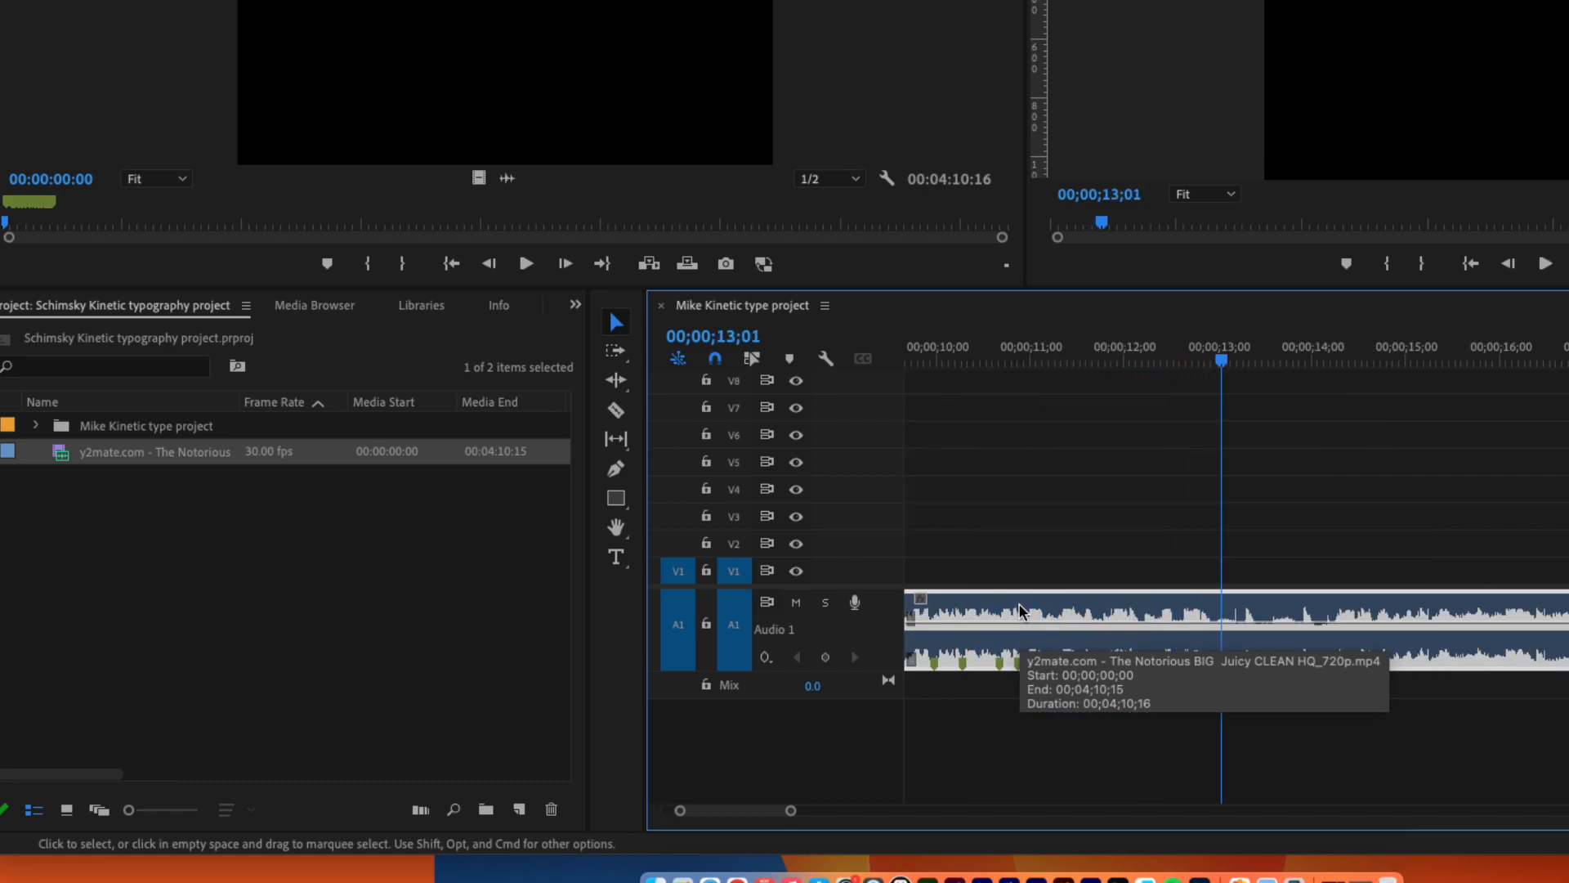
# Extend the Background clip on V1 to the playhead at 00;00;13;01, just past the song's last marker.
pyautogui.moveTo(793, 818); pyautogui.dragTo(865, 813)
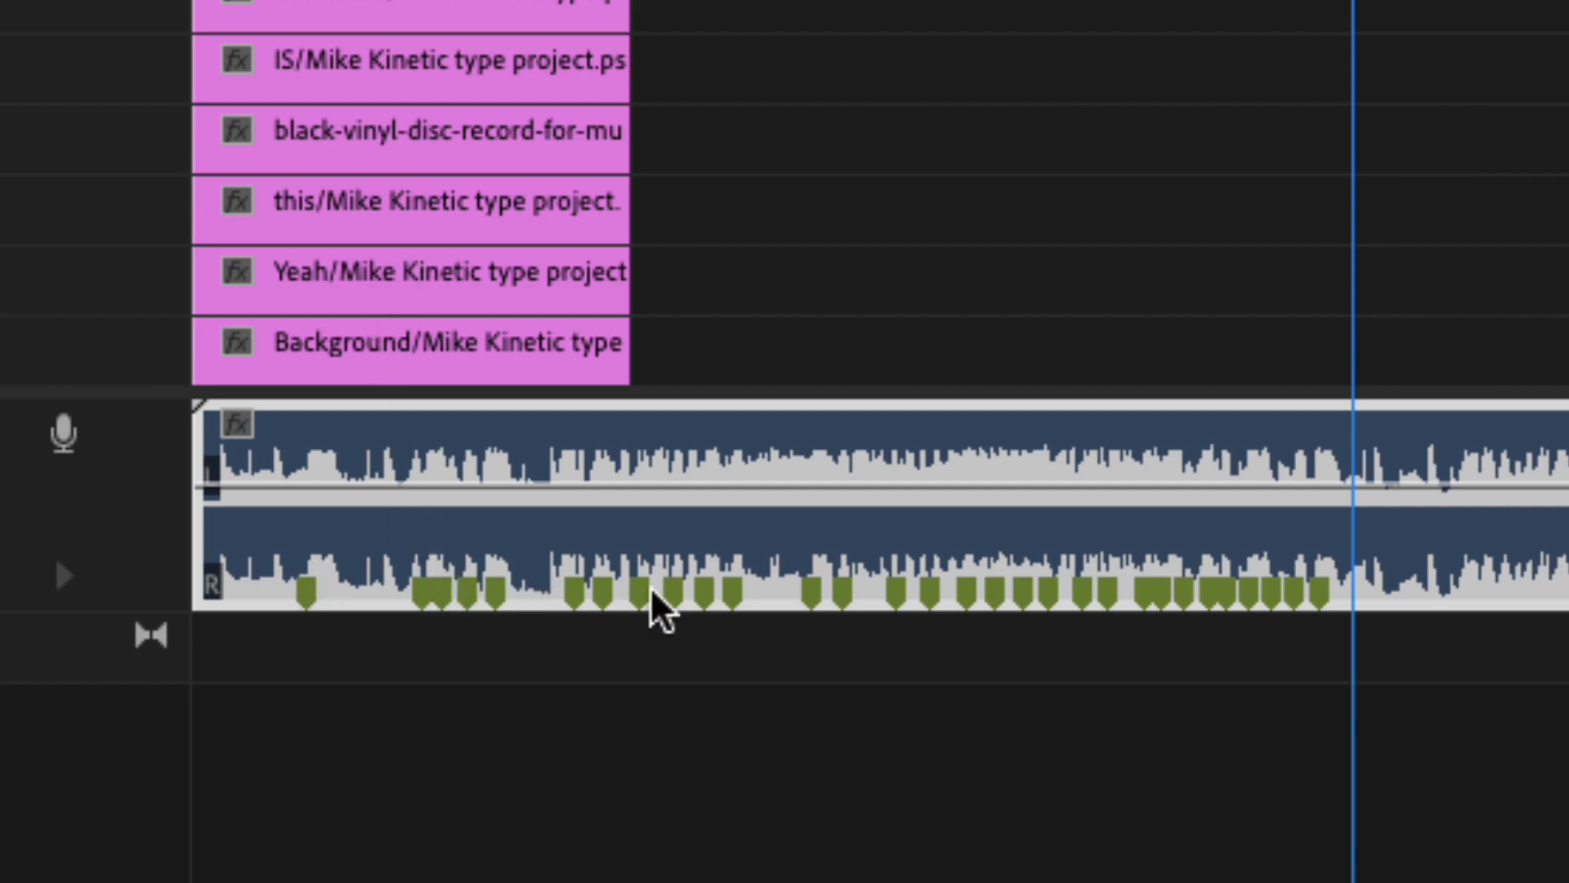
pyautogui.moveTo(1259, 604); pyautogui.dragTo(956, 355)
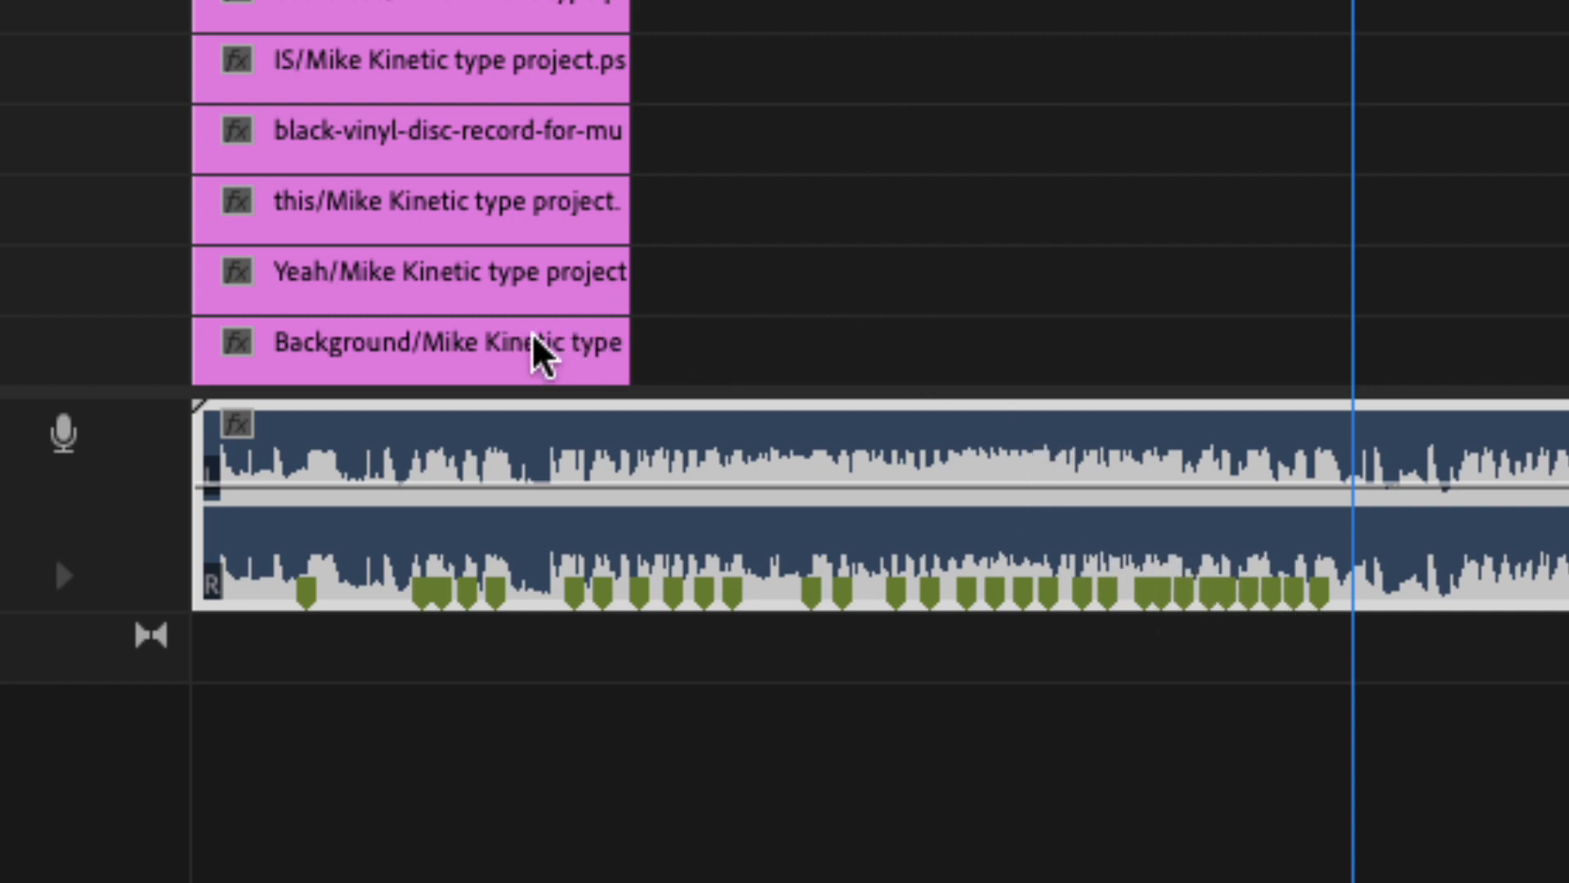
pyautogui.click(372, 349)
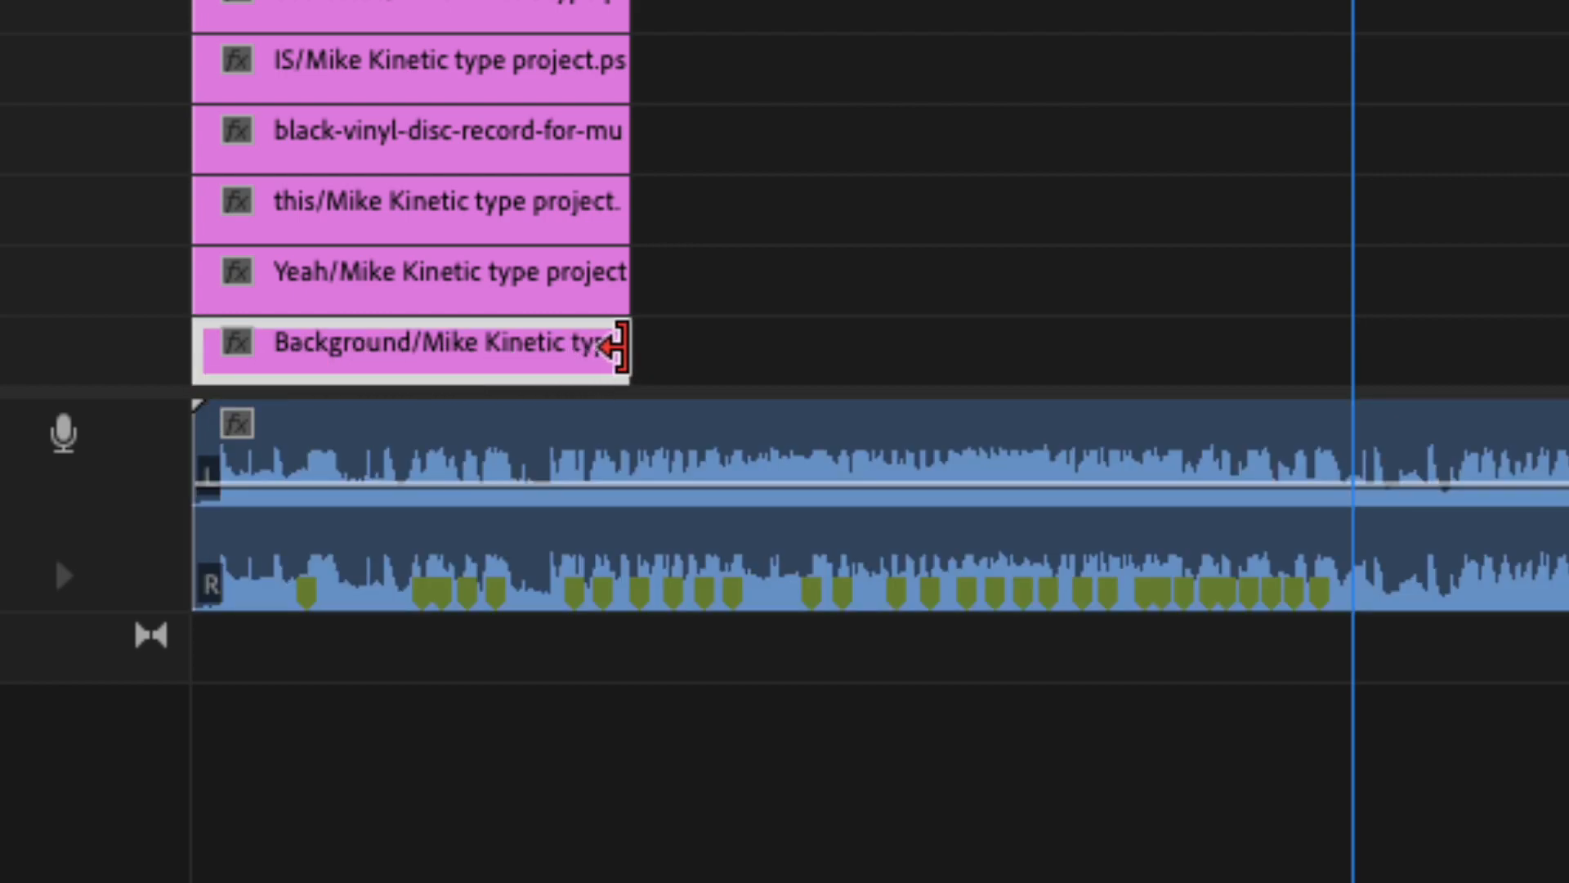
pyautogui.moveTo(615, 347); pyautogui.dragTo(1349, 351)
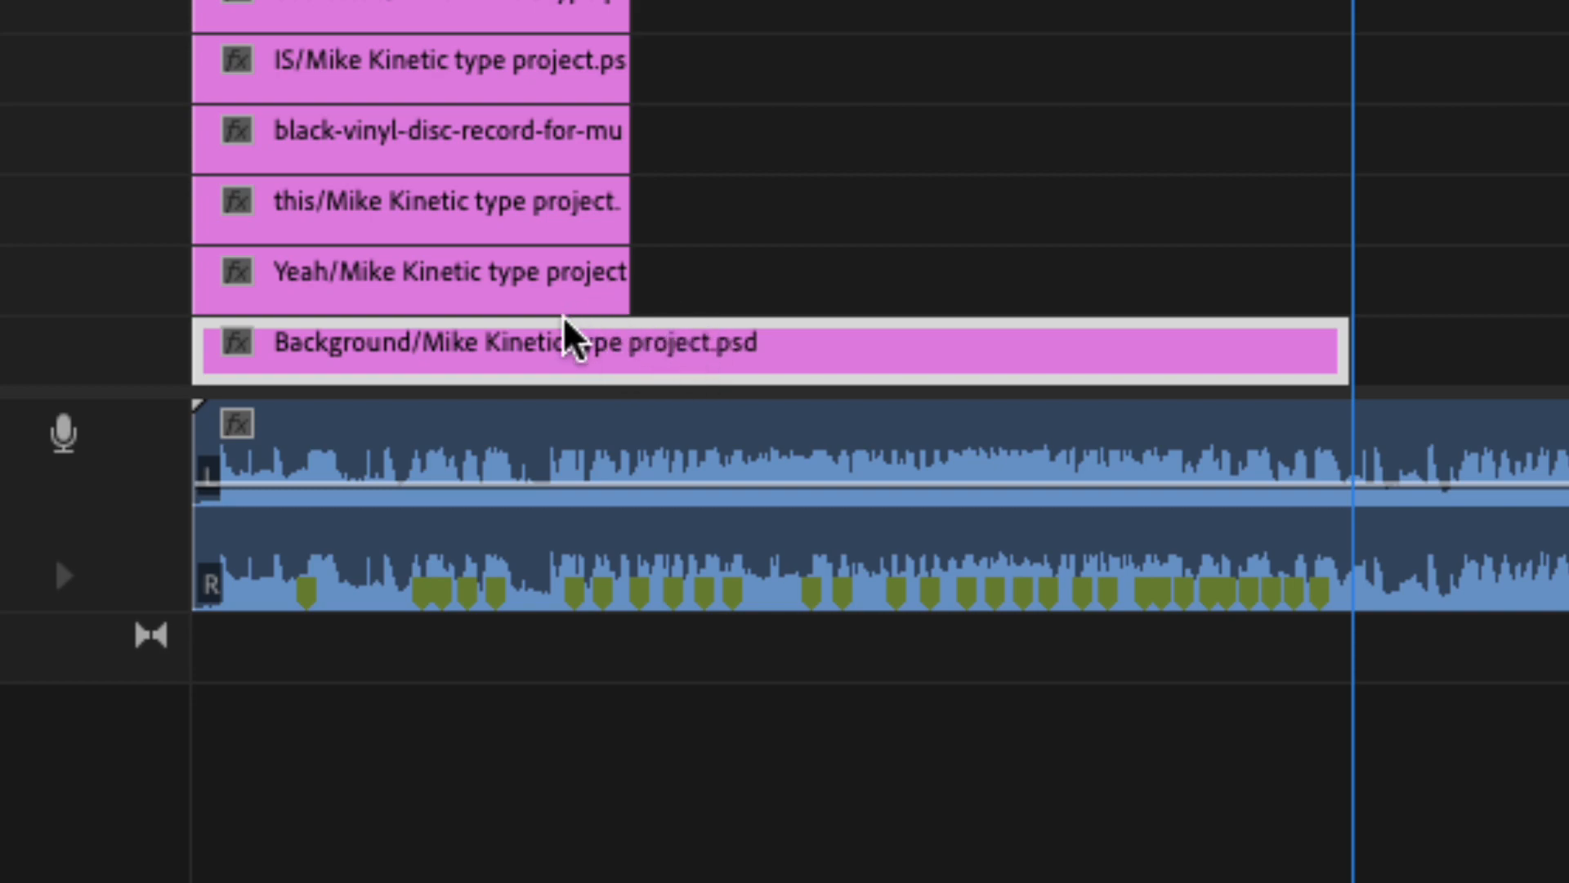
# Move the Yeah clip on V2 to start at the song's first marker and the this clip on V3 to the second.
pyautogui.click(274, 284)
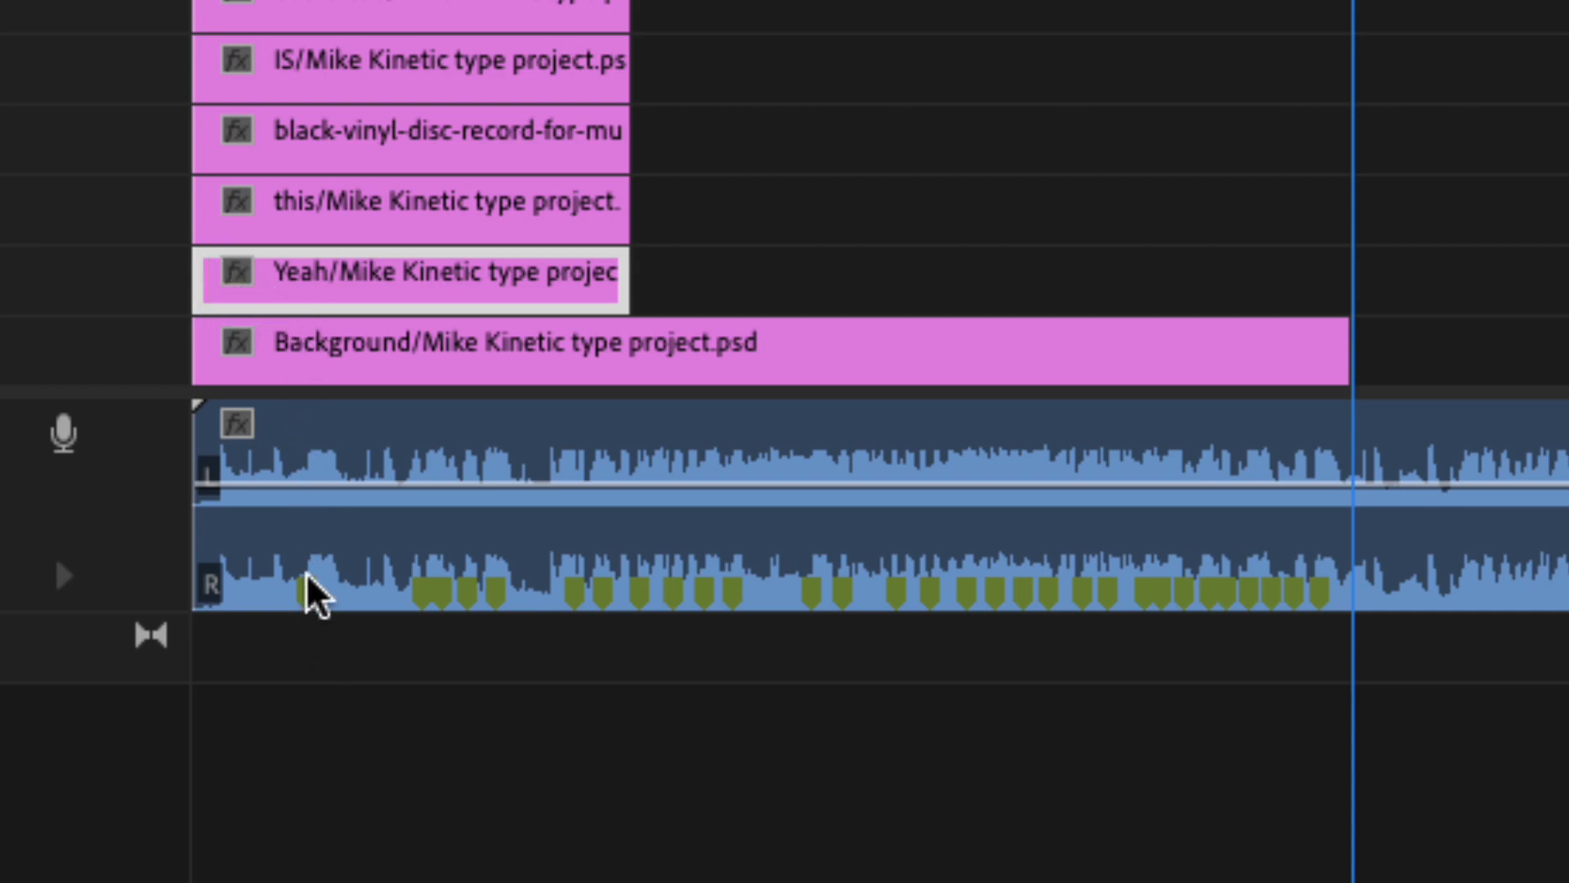
pyautogui.moveTo(306, 305); pyautogui.dragTo(399, 308)
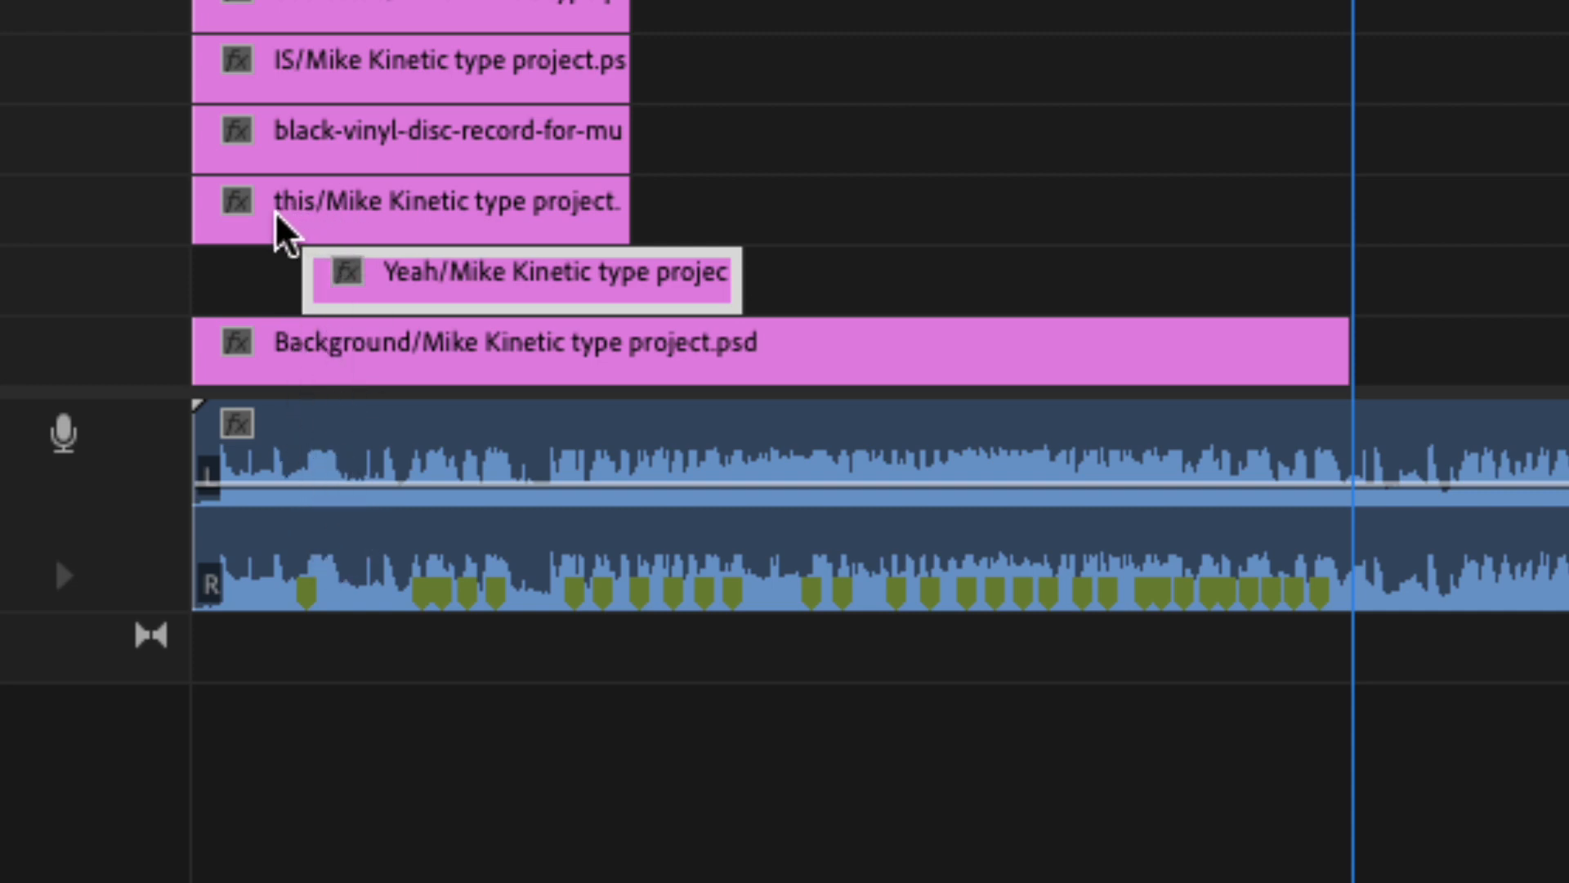
pyautogui.click(280, 237)
pyautogui.moveTo(245, 245); pyautogui.dragTo(473, 245)
# Move the vinyl record clip on V4 to start at the third marker and the IS clip on V5 at the fifth.
pyautogui.click(298, 163)
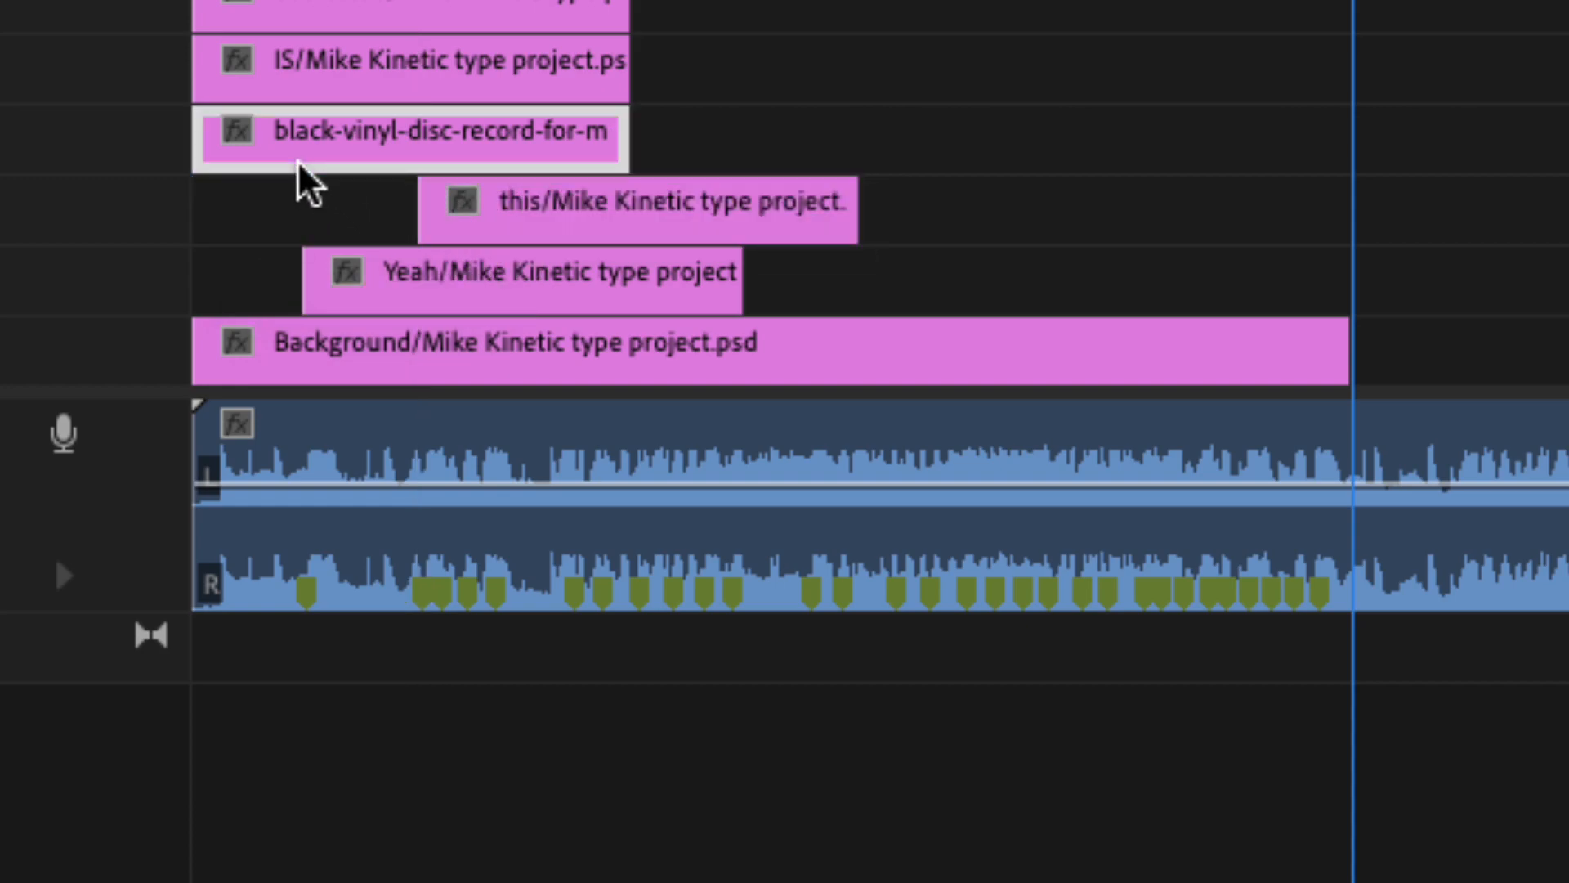
pyautogui.moveTo(266, 161); pyautogui.dragTo(505, 162)
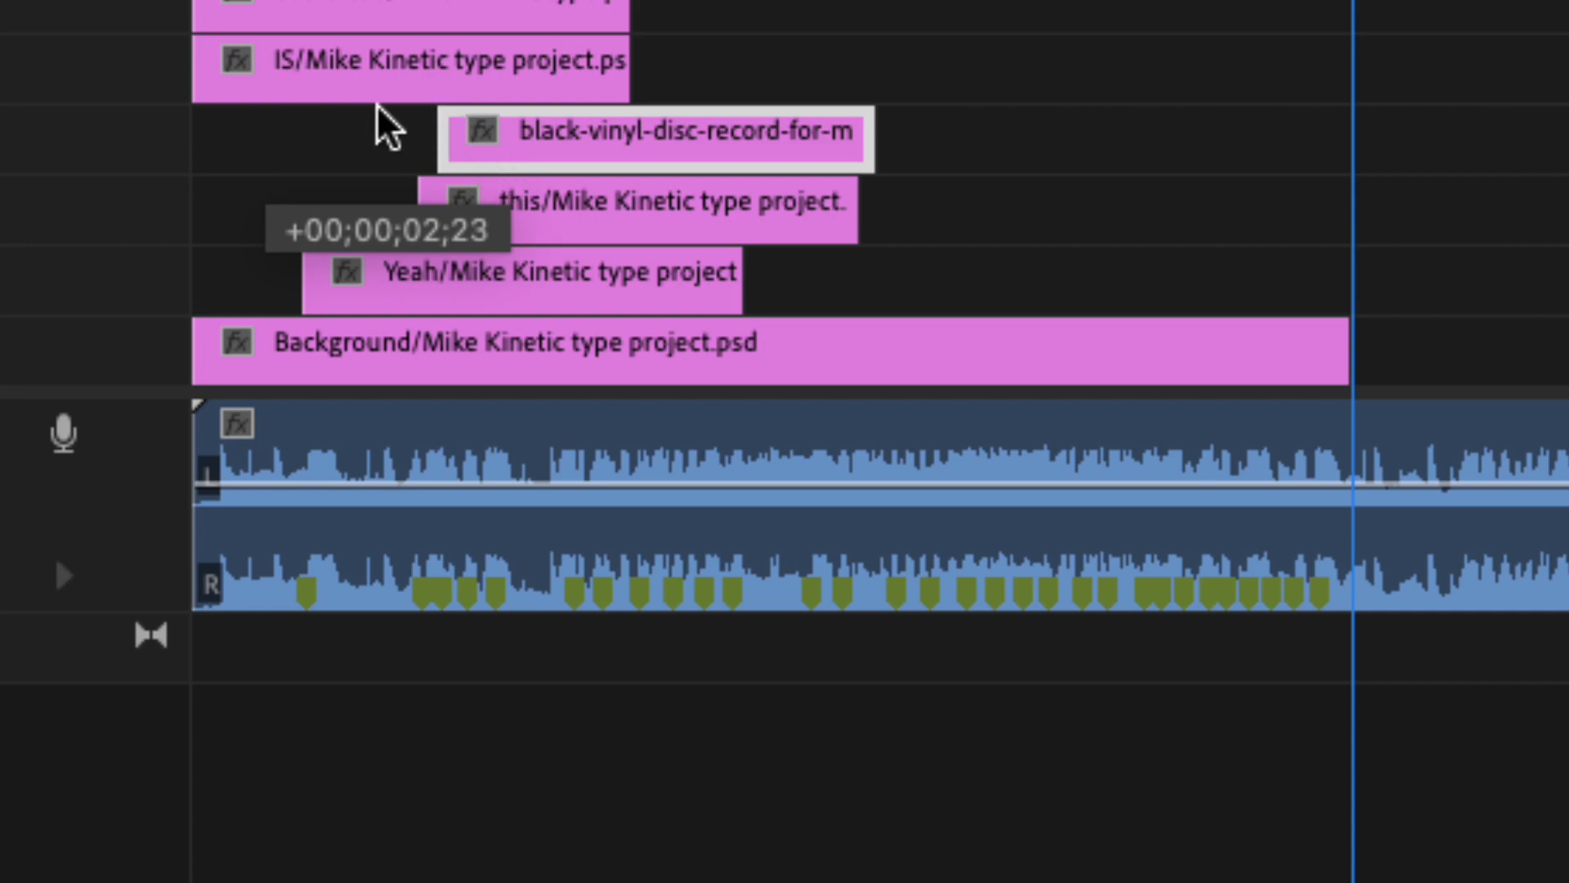
pyautogui.moveTo(270, 105); pyautogui.dragTo(569, 98)
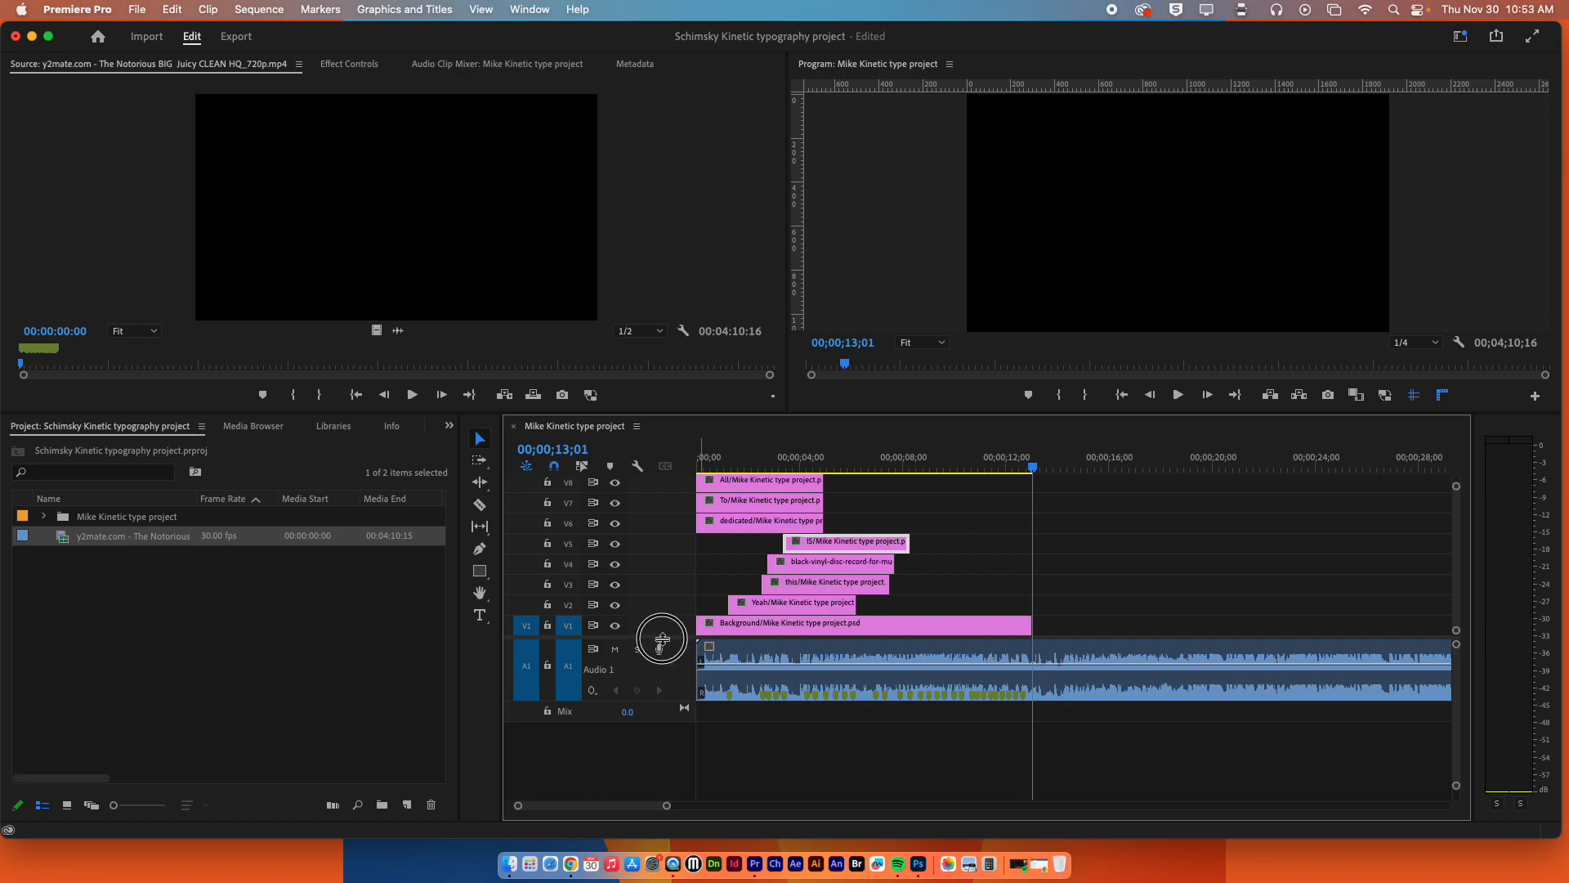
# Maximize the timeline with shortened video tracks and move the dedicated clip on V6 to start at the sixth marker.
pyautogui.moveTo(662, 638); pyautogui.dragTo(649, 715)
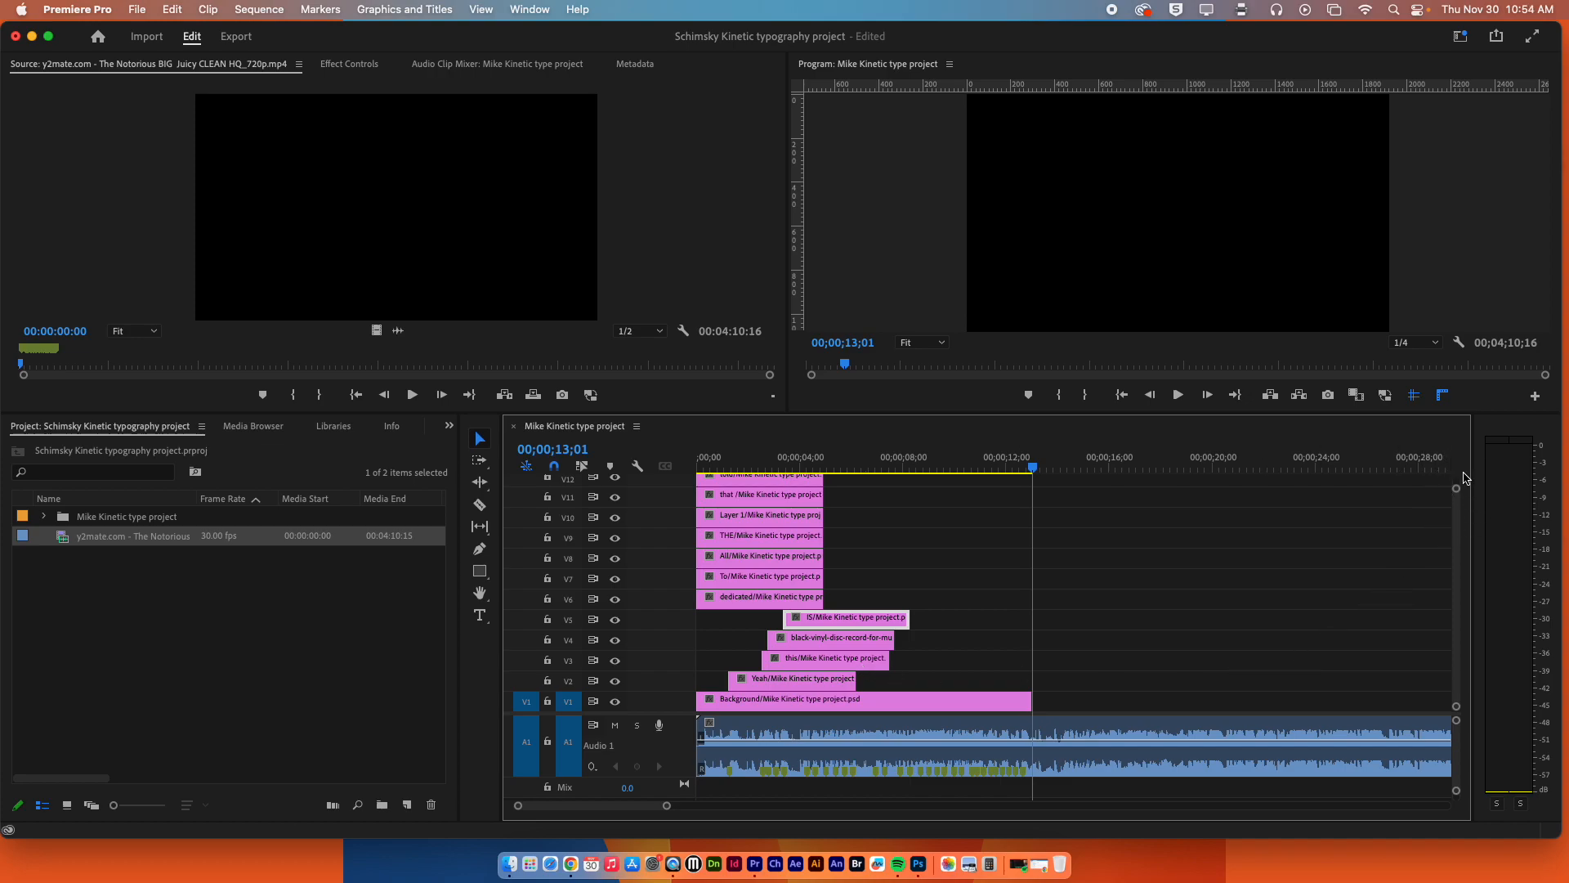
pyautogui.moveTo(1457, 490); pyautogui.dragTo(1457, 536)
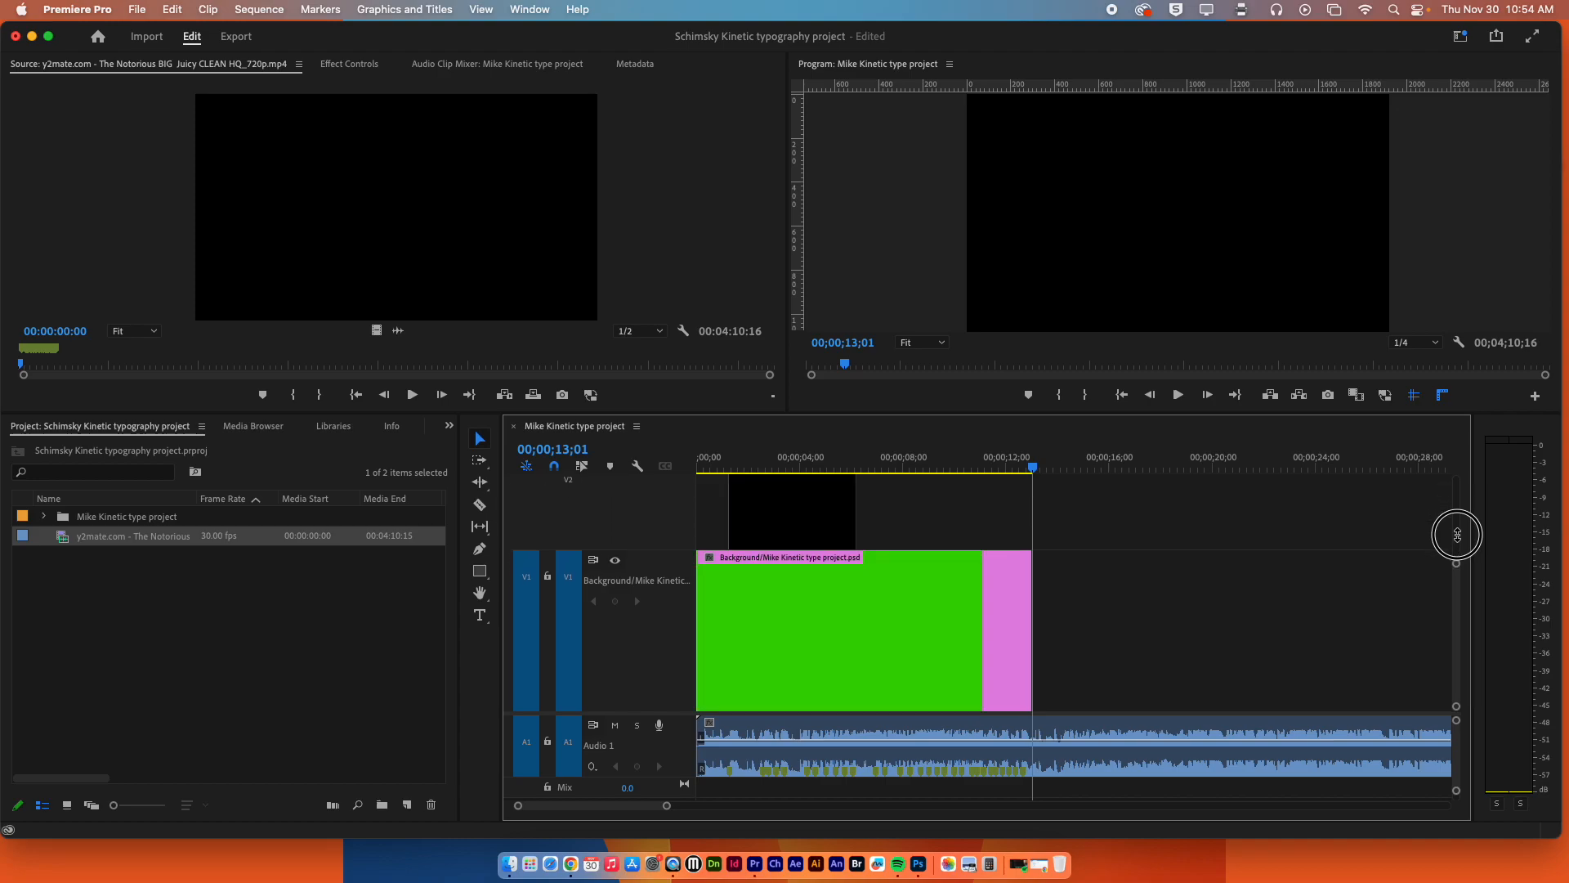
pyautogui.moveTo(1457, 534); pyautogui.dragTo(1455, 421)
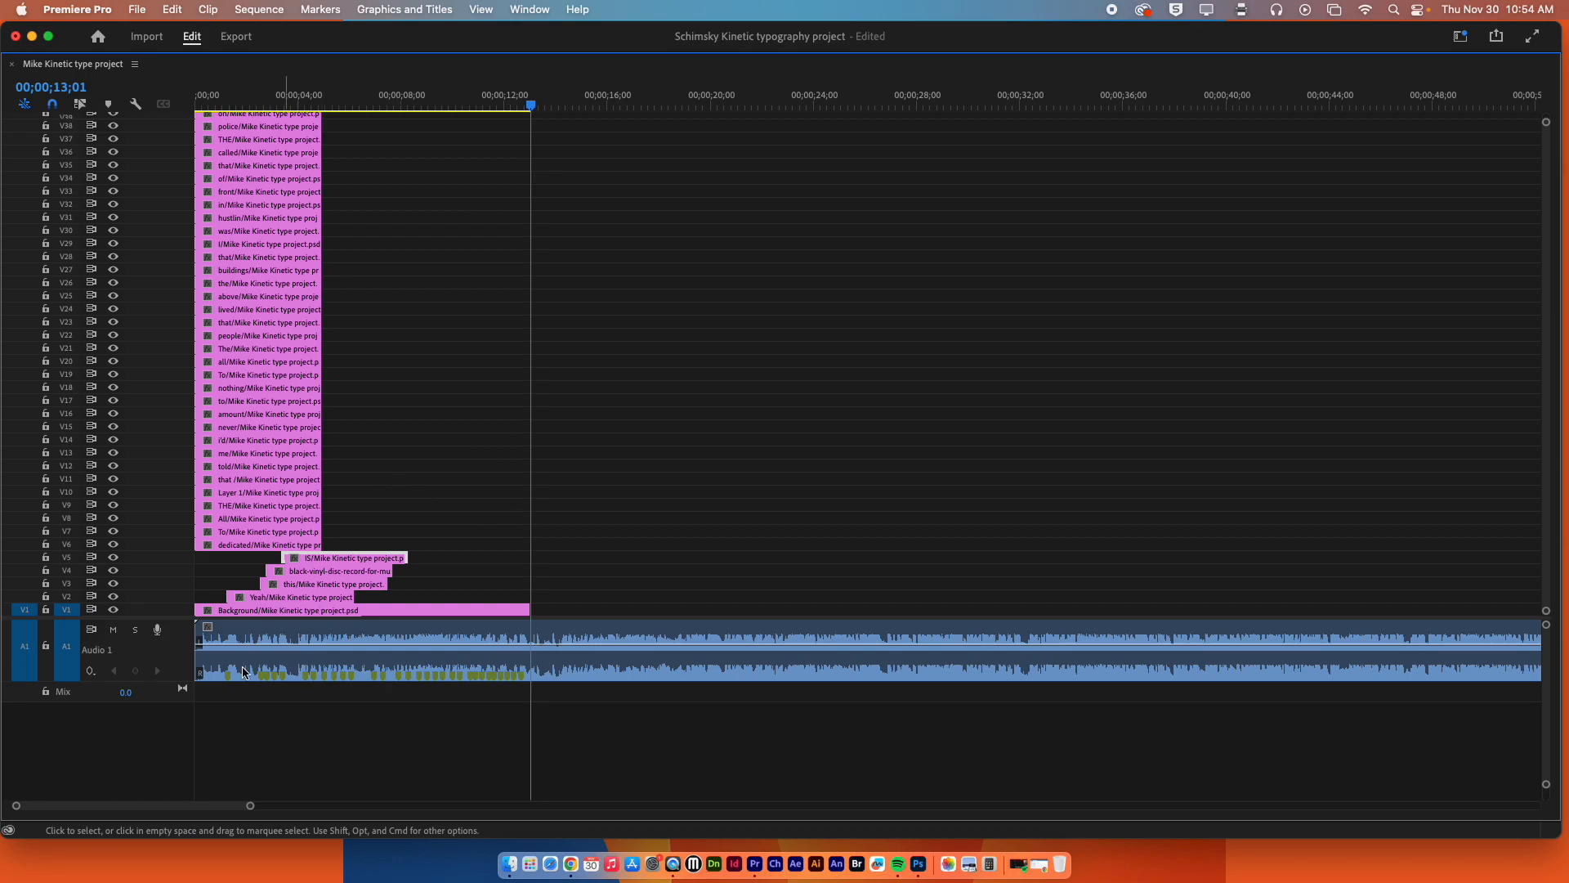
pyautogui.moveTo(171, 618); pyautogui.dragTo(156, 717)
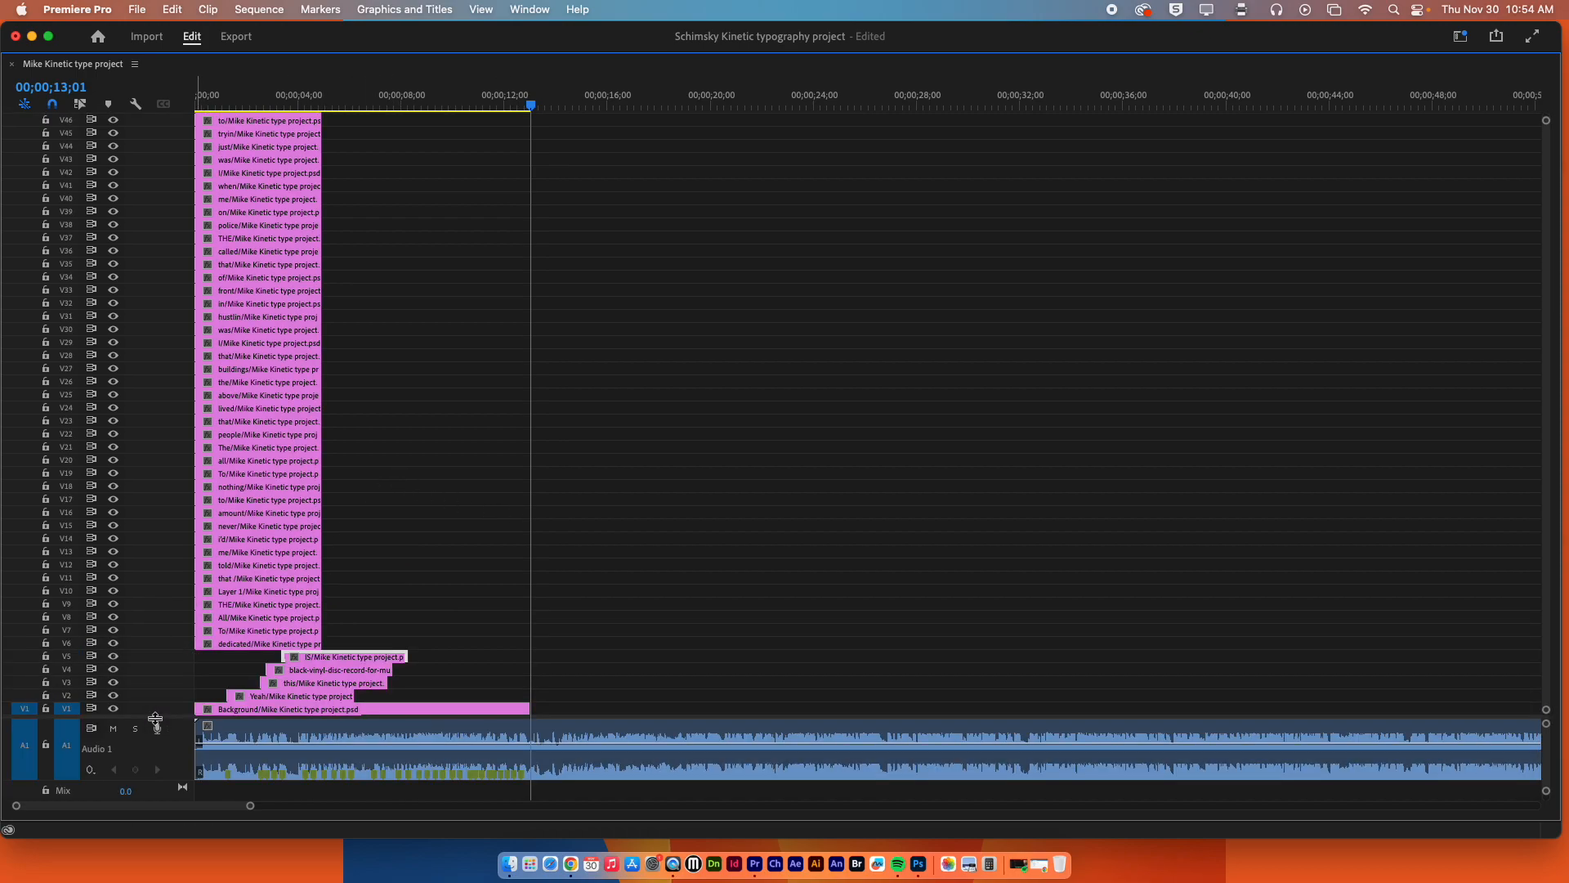
pyautogui.click(234, 645)
pyautogui.moveTo(221, 650); pyautogui.dragTo(331, 654)
# Move the To clip on V7 to the seventh marker and the All clip on V8 to the eighth, keeping each on its track.
pyautogui.moveTo(225, 638); pyautogui.dragTo(339, 644)
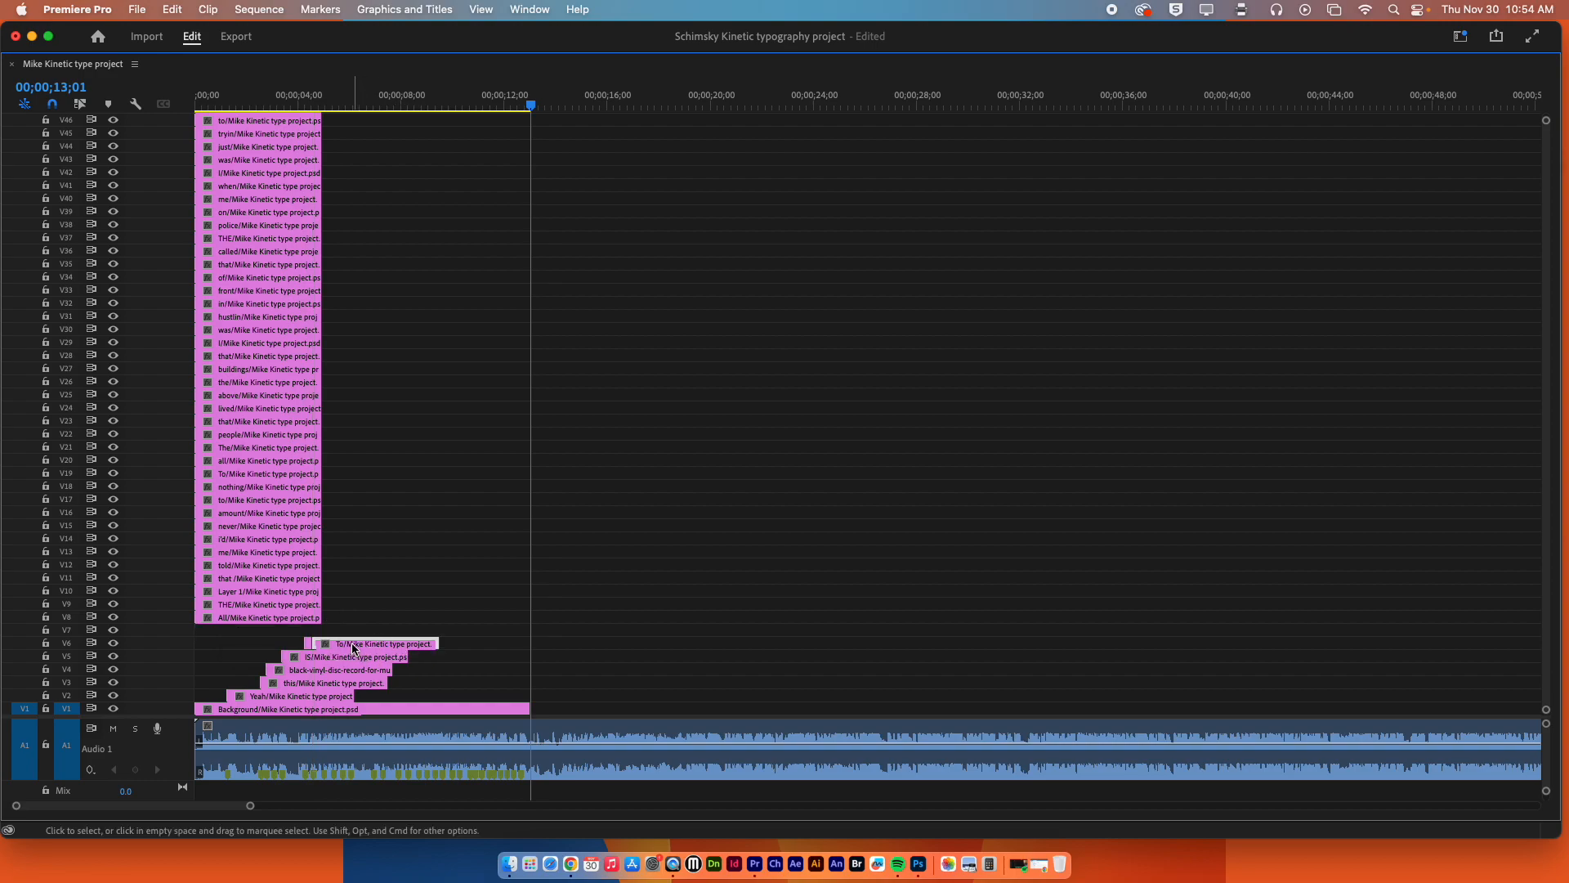
pyautogui.press('super+z')
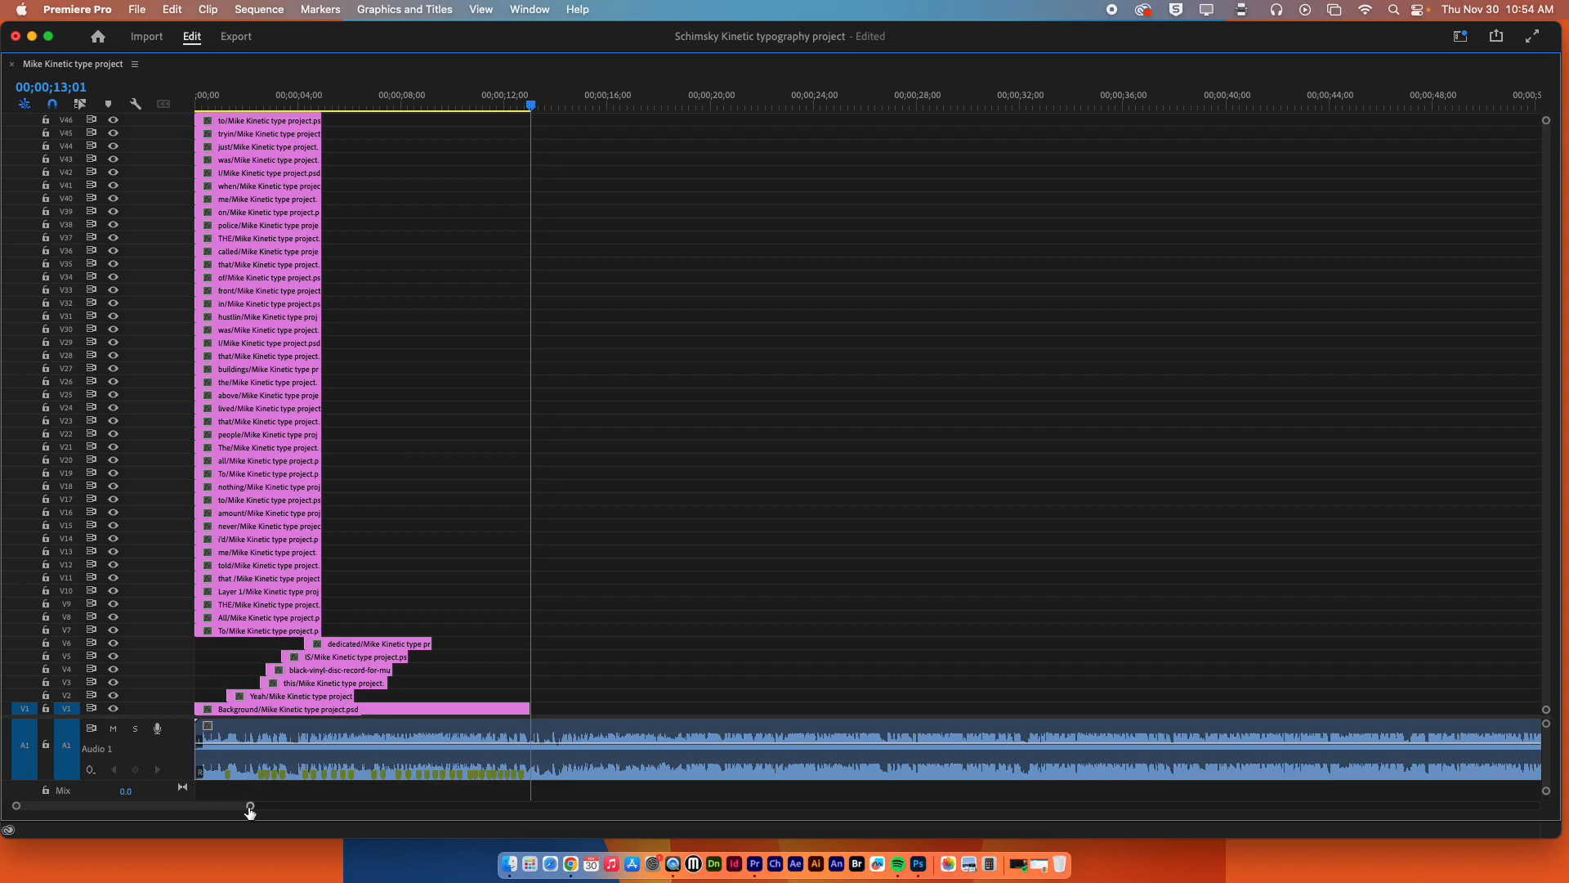
pyautogui.moveTo(245, 807)
pyautogui.mouseDown()
pyautogui.moveTo(228, 806)
pyautogui.moveTo(249, 806)
pyautogui.mouseUp()
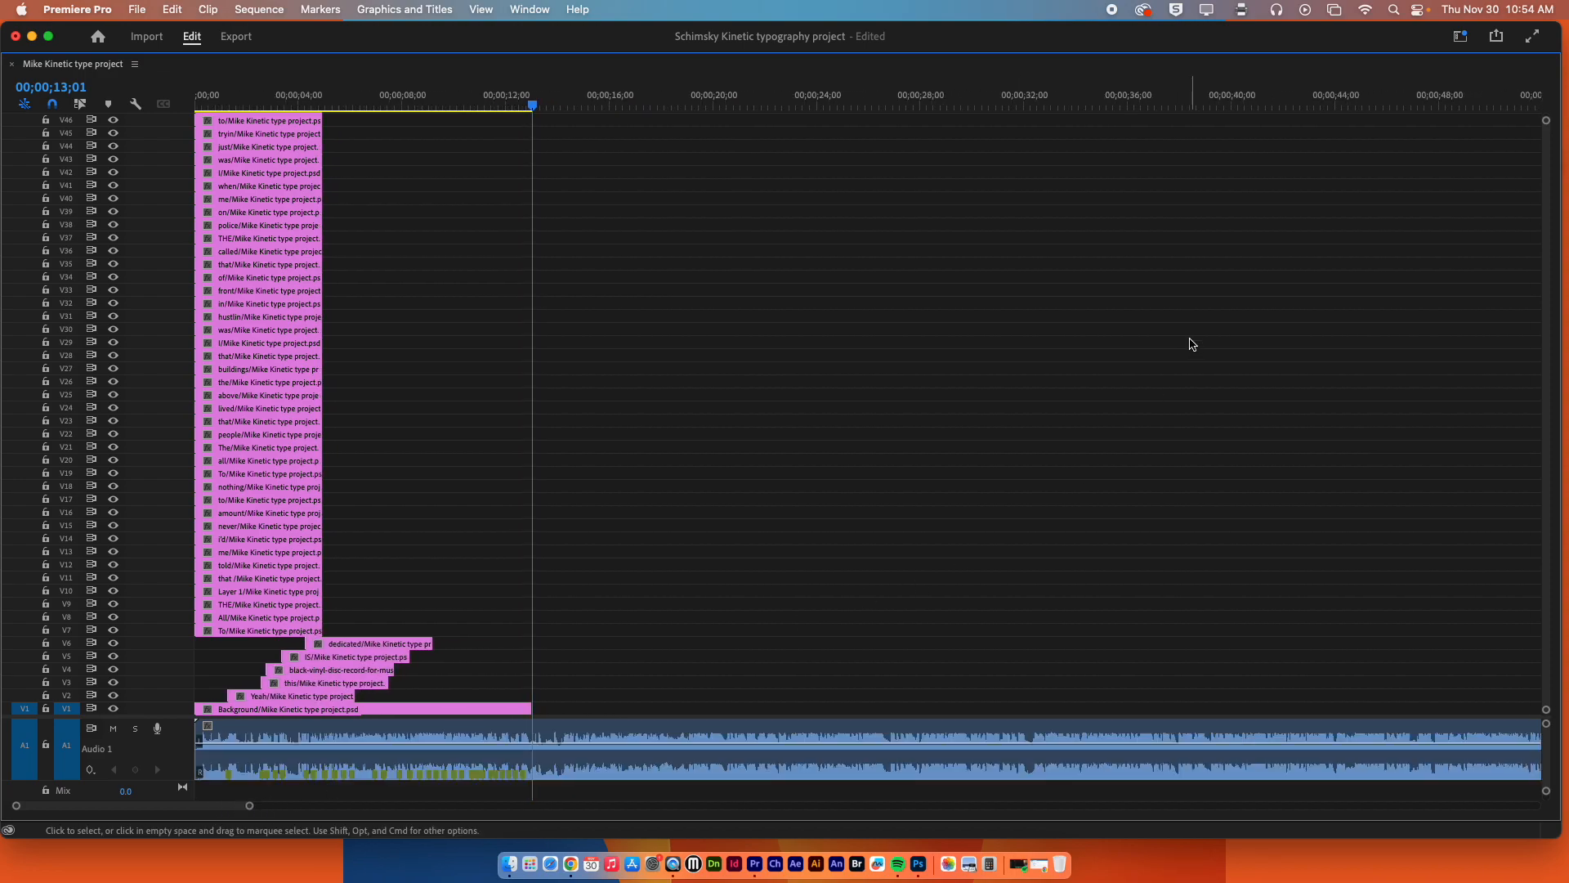
pyautogui.moveTo(1546, 121); pyautogui.dragTo(1545, 134)
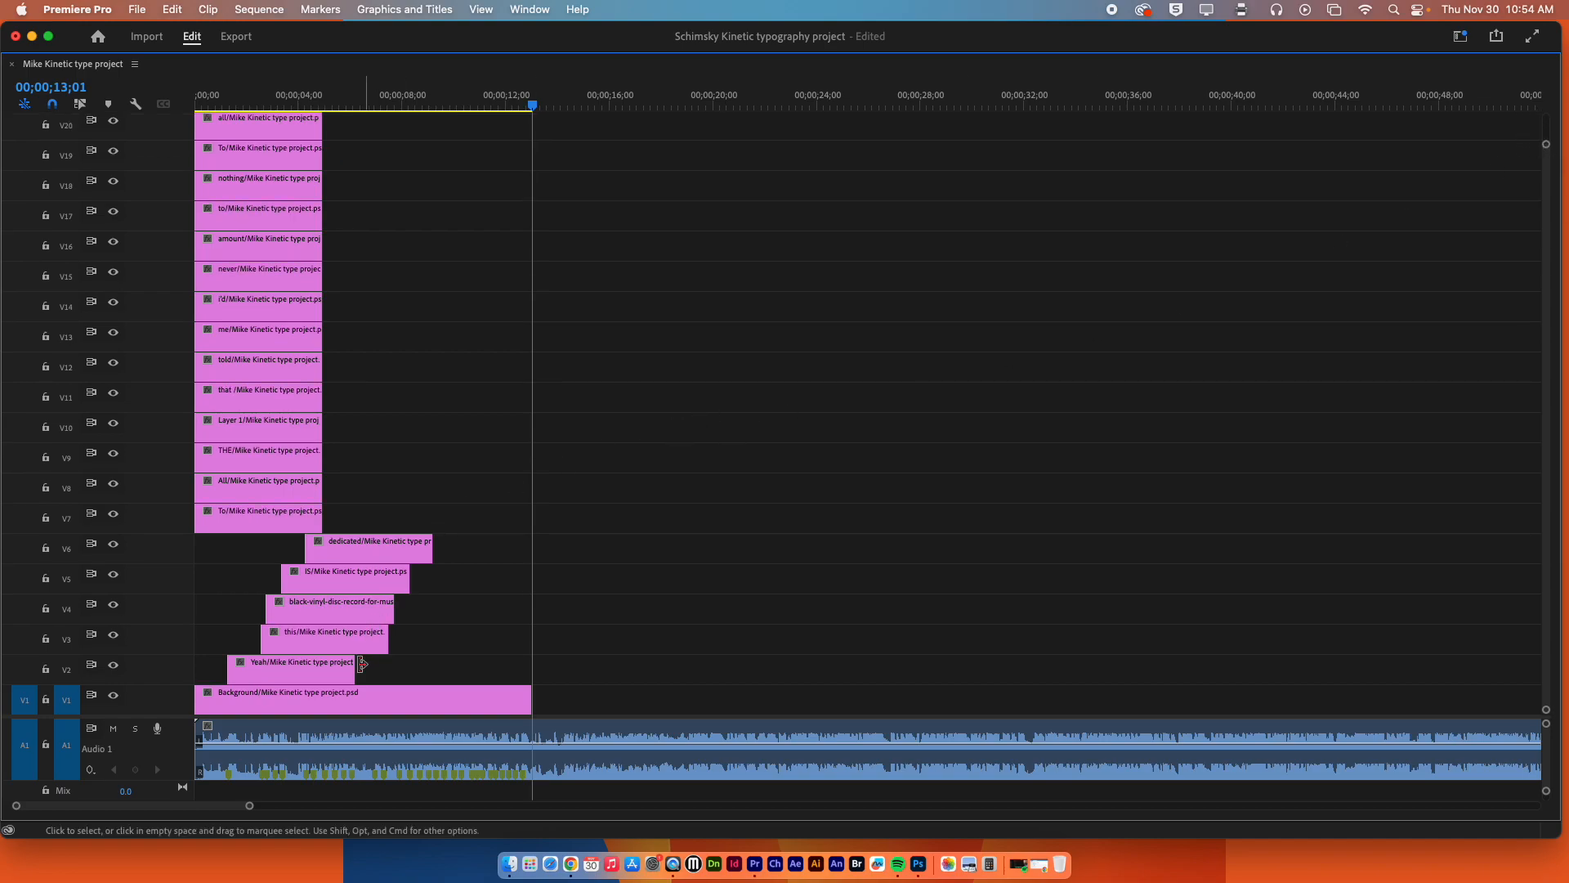
pyautogui.moveTo(249, 806)
pyautogui.mouseDown()
pyautogui.moveTo(263, 806)
pyautogui.moveTo(221, 807)
pyautogui.mouseUp()
pyautogui.moveTo(234, 523); pyautogui.dragTo(479, 519)
pyautogui.moveTo(342, 488); pyautogui.dragTo(518, 481)
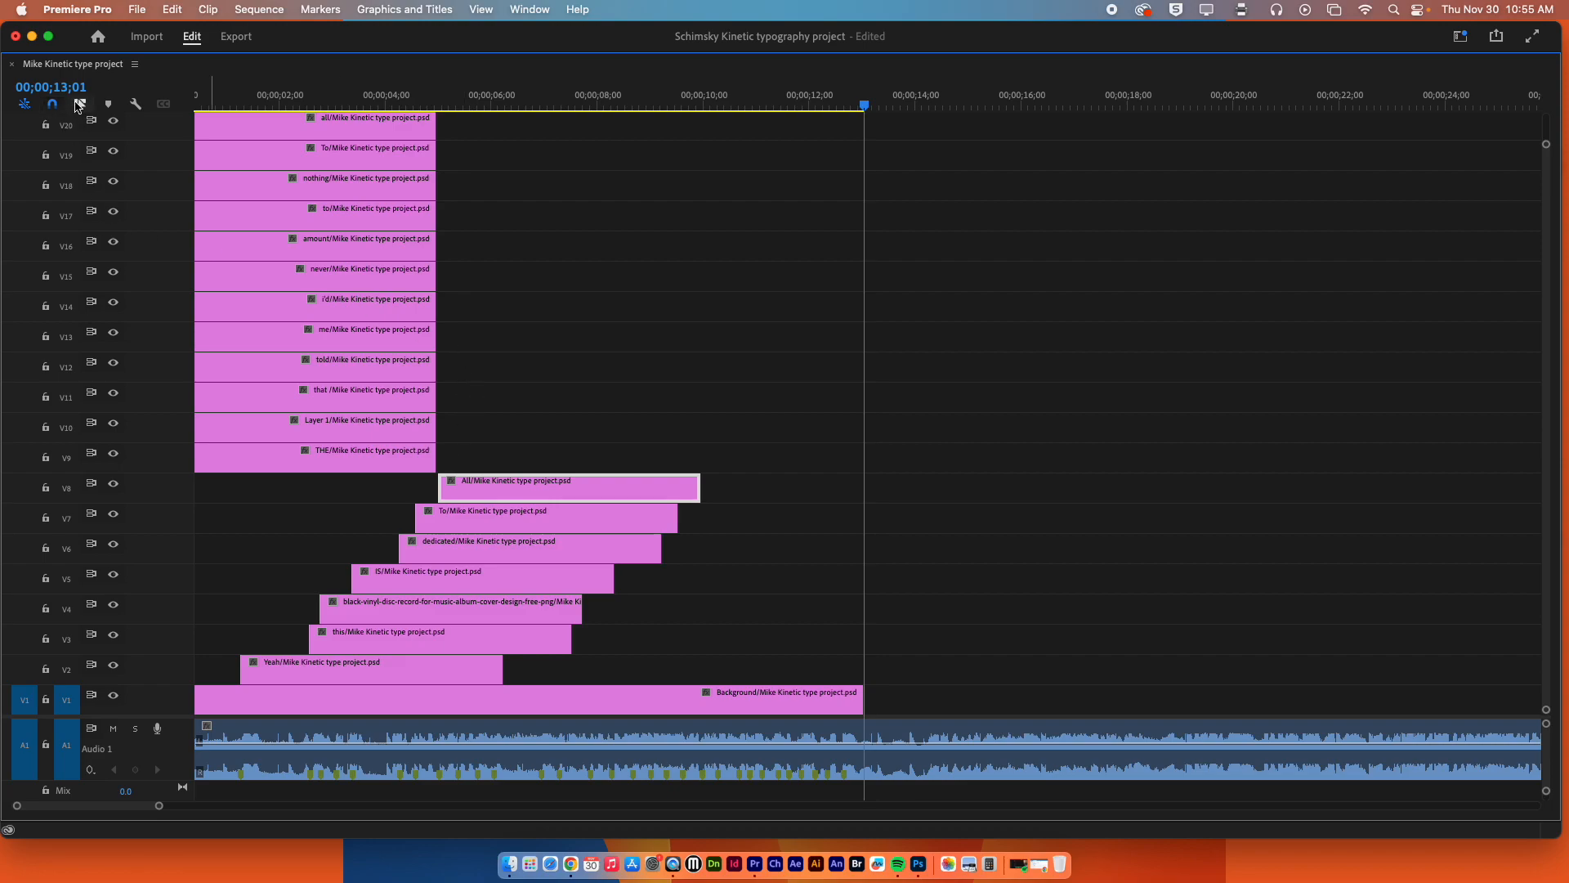
# Restore the timeline panel to its normal size and play the sequence from the start to 00;00;05;10 to check word timing.
pyautogui.doubleClick(67, 65)
pyautogui.moveTo(961, 463); pyautogui.dragTo(617, 464)
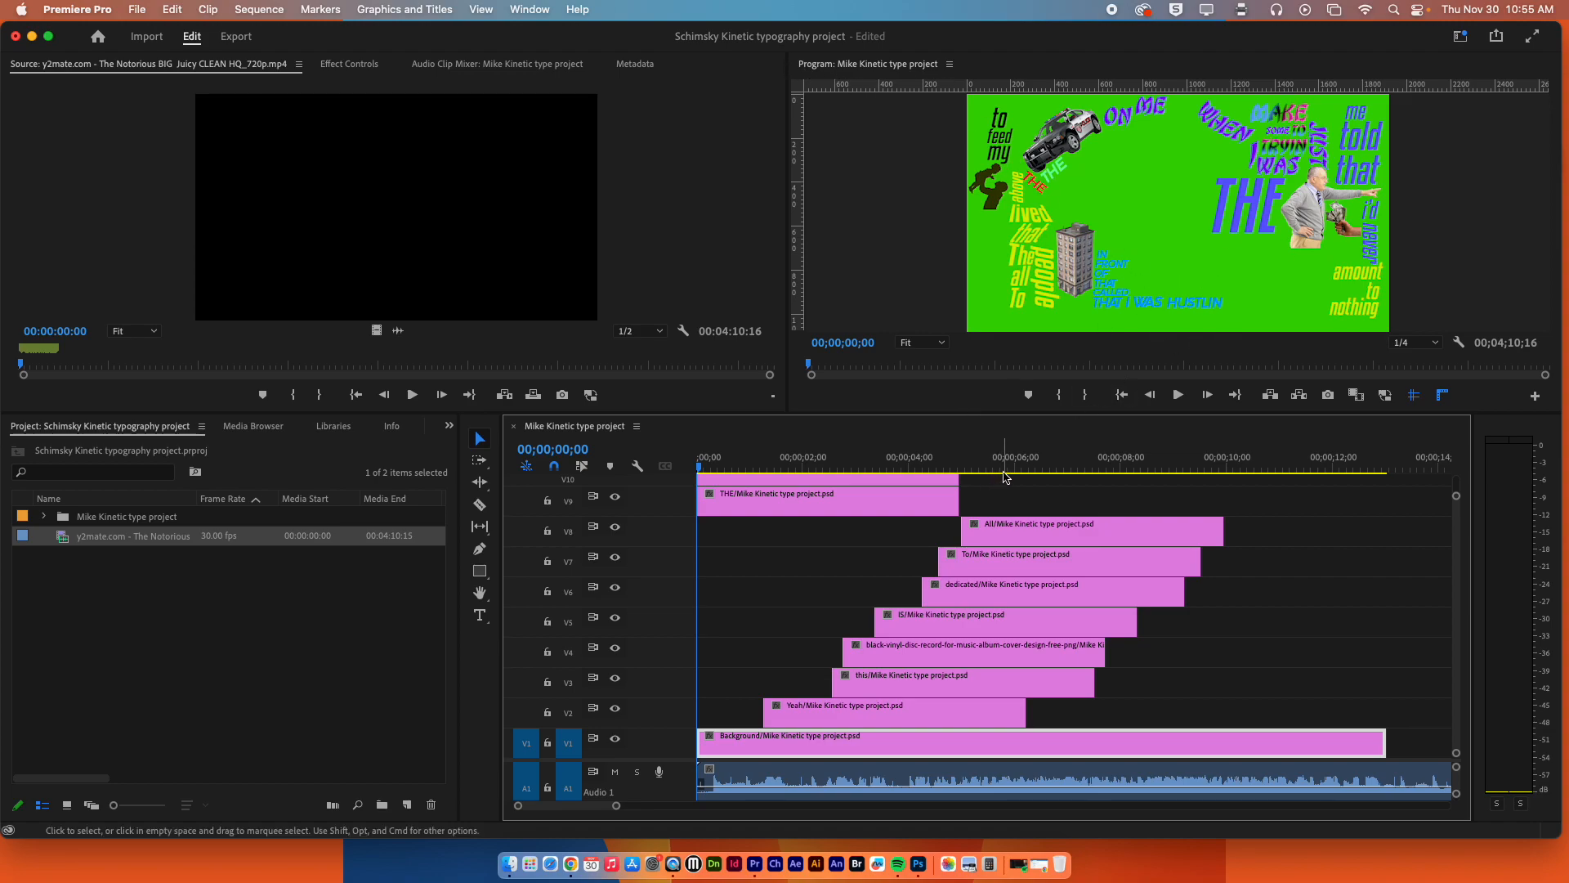
pyautogui.press('space')
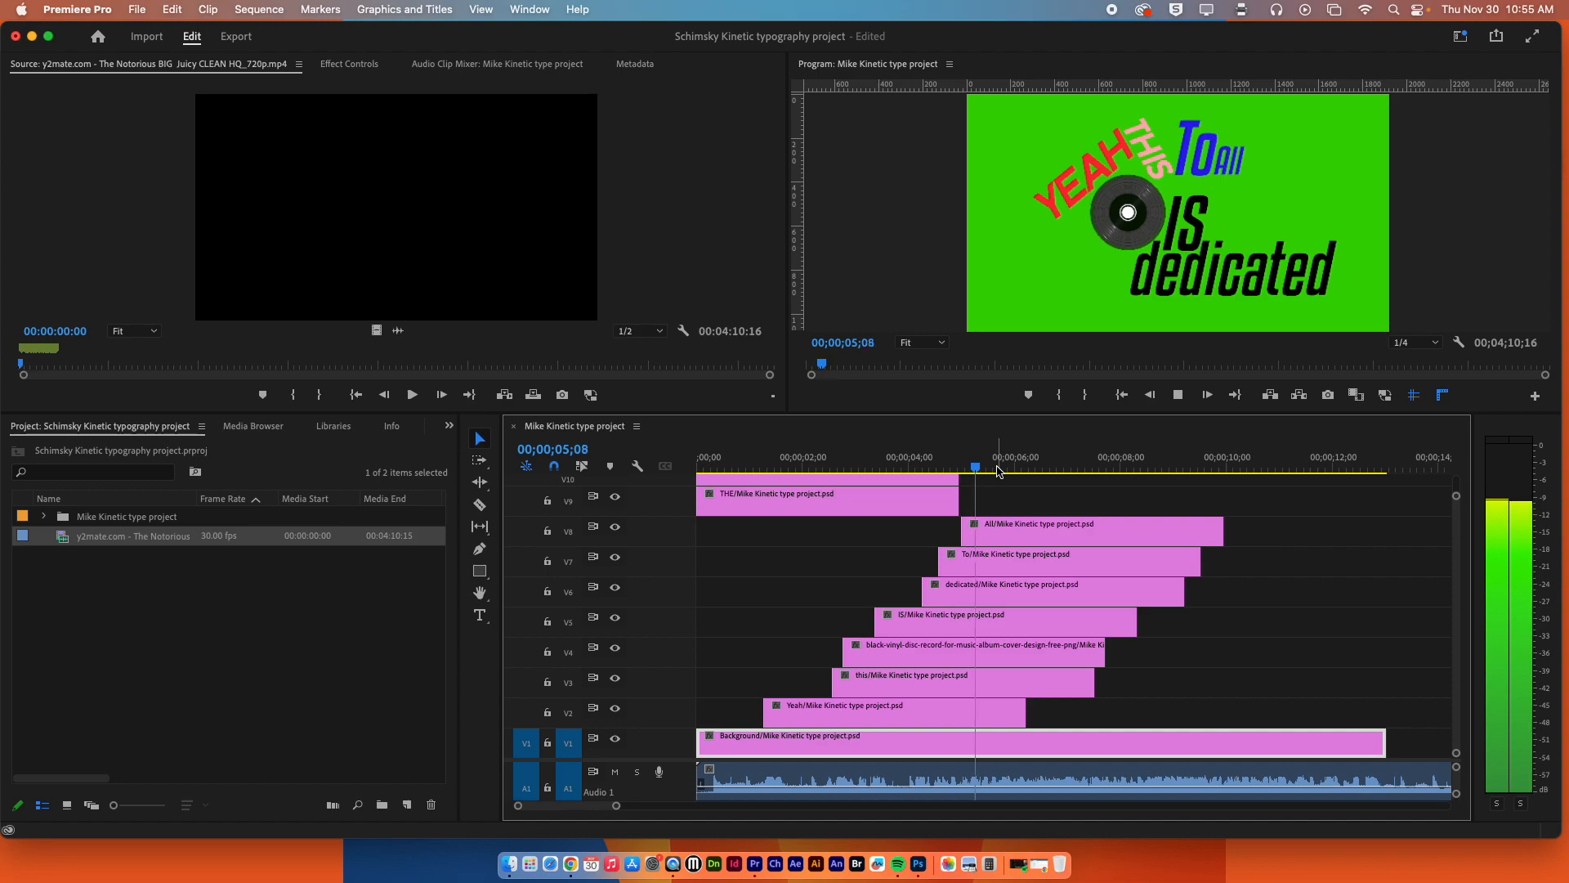
pyautogui.press('space')
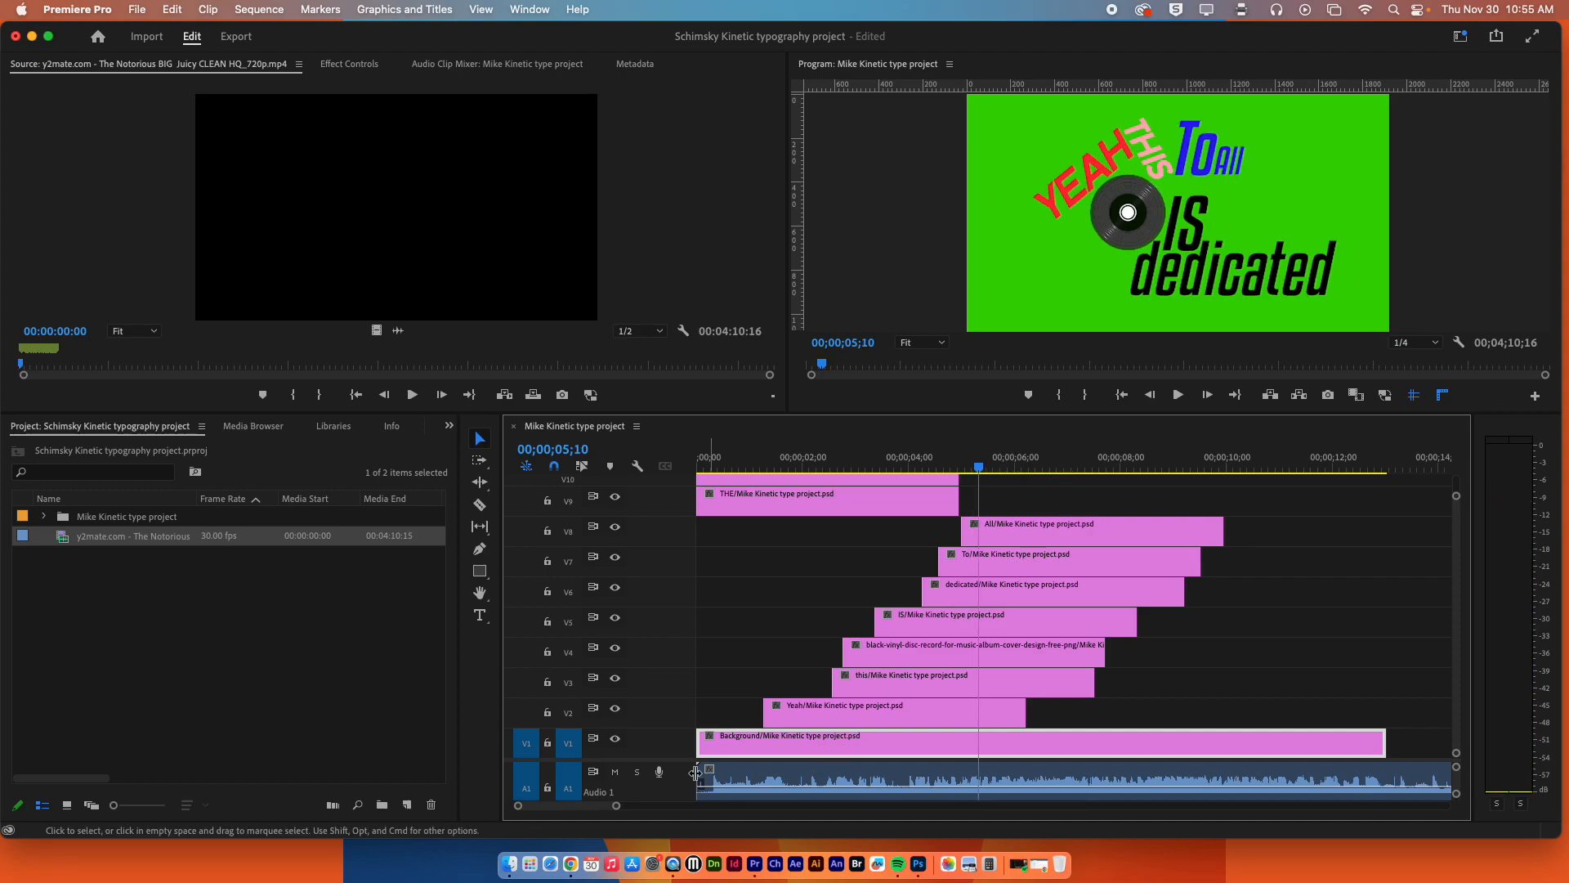
# Make the A1 waveform taller, shift the this clip on V3 slightly earlier, and play through 00;00;02;29 to check its timing.
pyautogui.moveTo(670, 760); pyautogui.dragTo(679, 711)
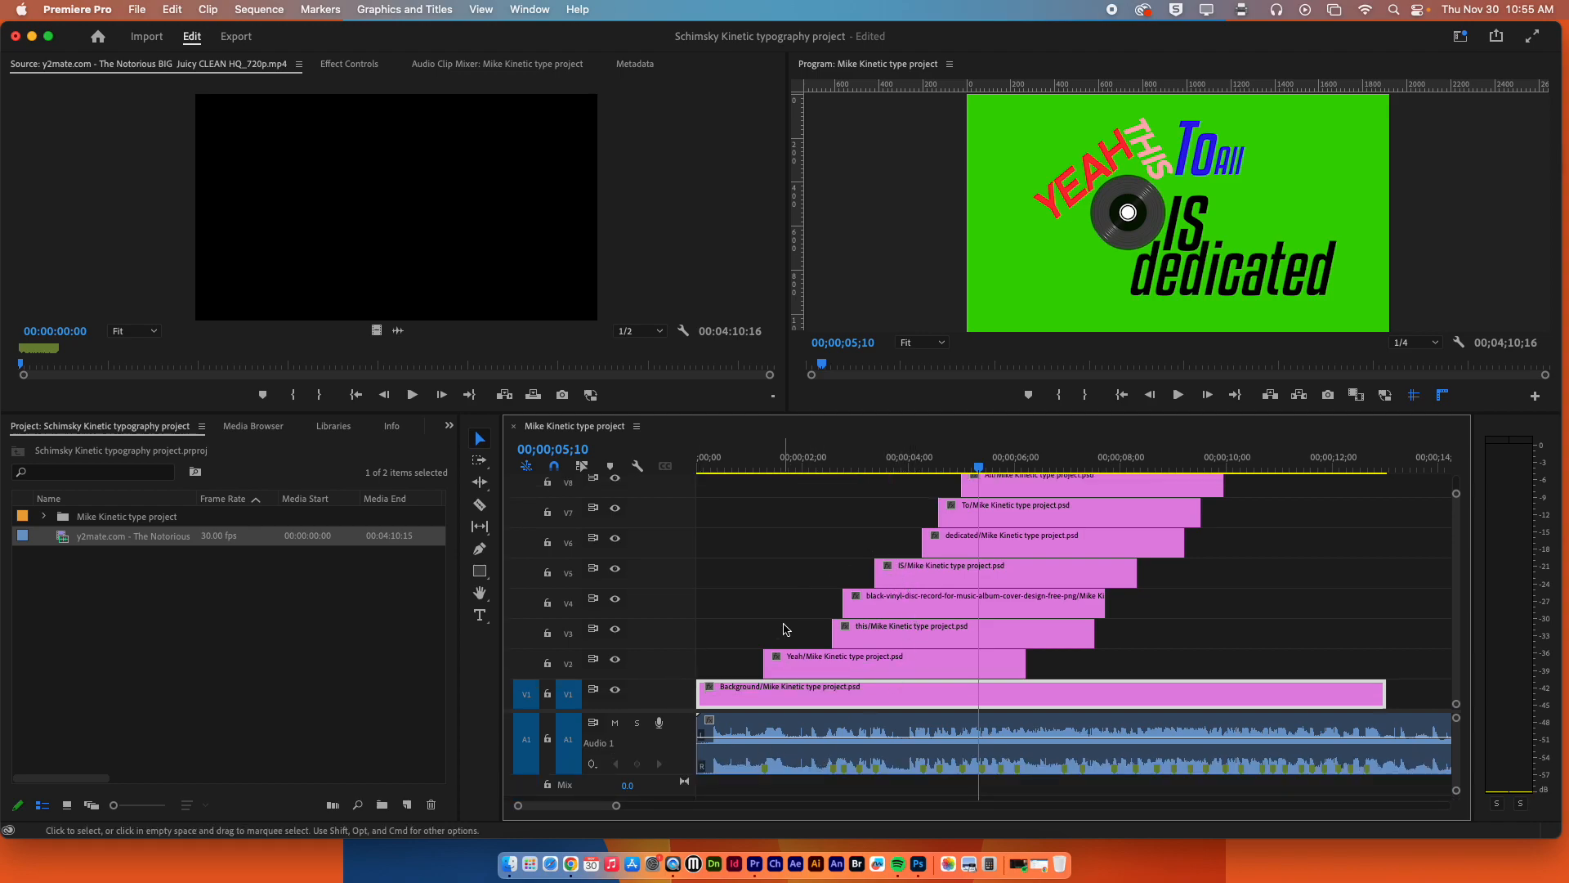
pyautogui.moveTo(870, 642); pyautogui.dragTo(857, 640)
pyautogui.click(749, 470)
pyautogui.press('space')
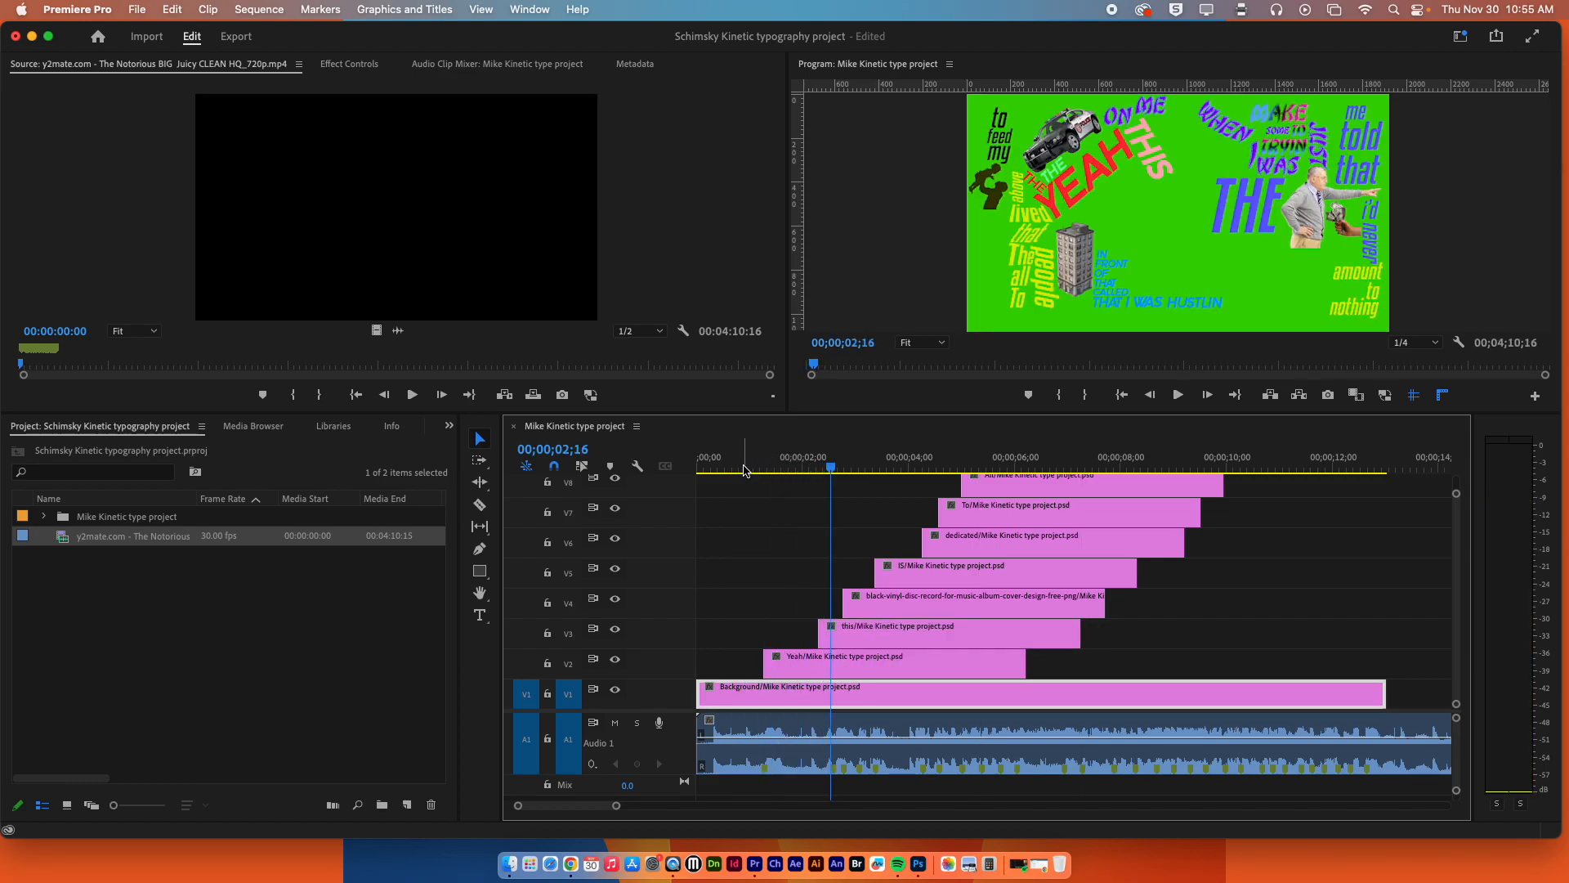
pyautogui.press('space')
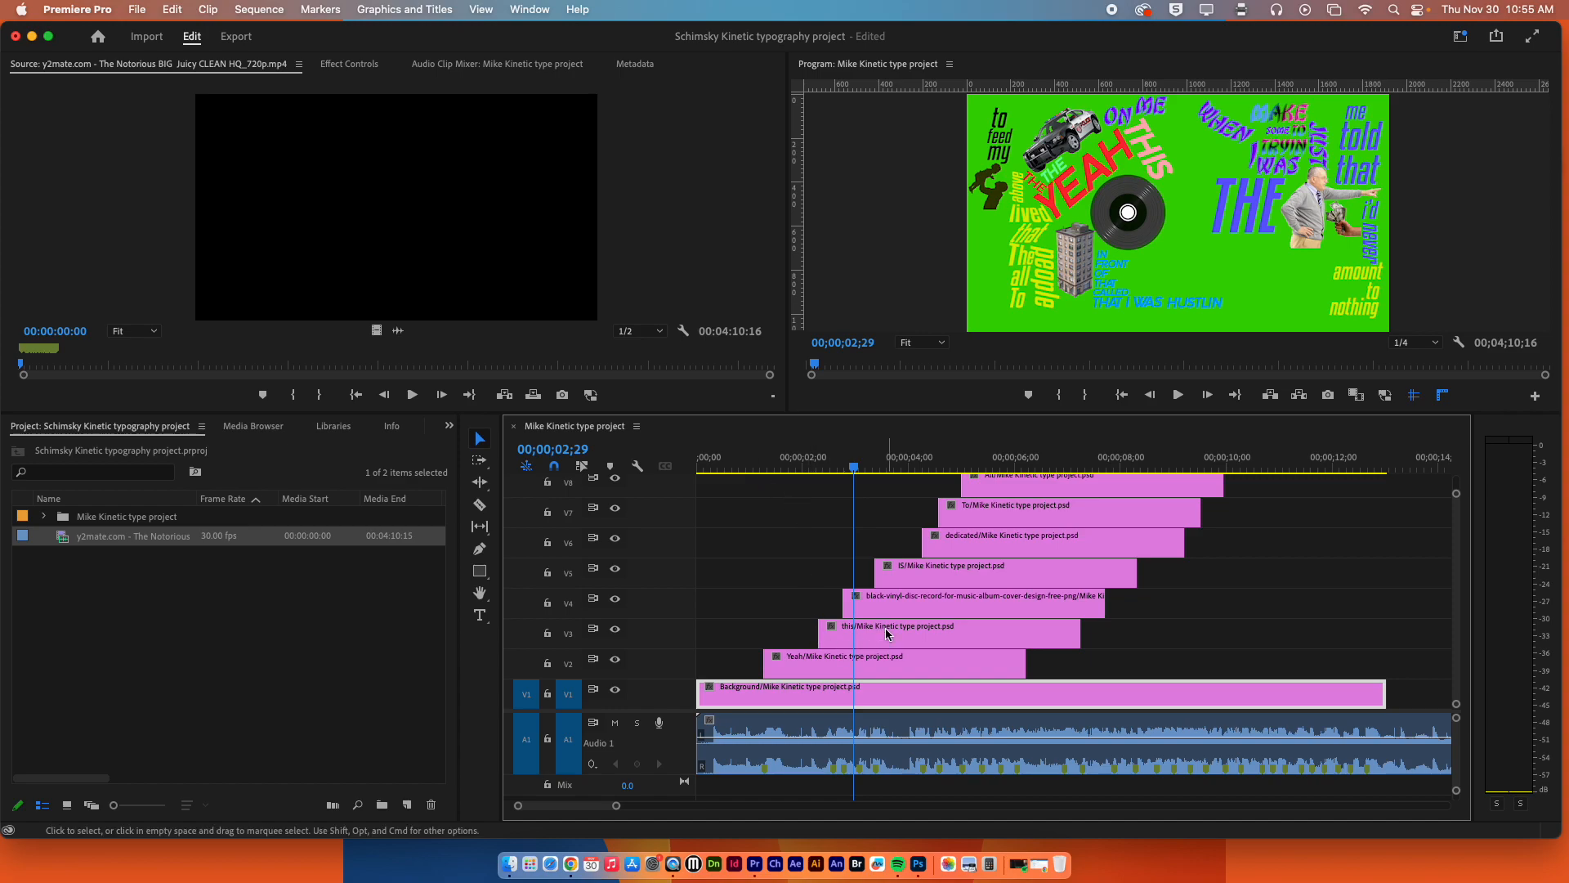
# Shift the vinyl record clip on V4 slightly earlier, starting just after the this clip, and play from 00;00;02;02 to check it.
pyautogui.click(868, 611)
pyautogui.moveTo(867, 612); pyautogui.dragTo(875, 611)
pyautogui.click(818, 468)
pyautogui.moveTo(818, 468); pyautogui.dragTo(856, 468)
pyautogui.click(885, 605)
pyautogui.moveTo(885, 604); pyautogui.dragTo(866, 604)
pyautogui.click(817, 468)
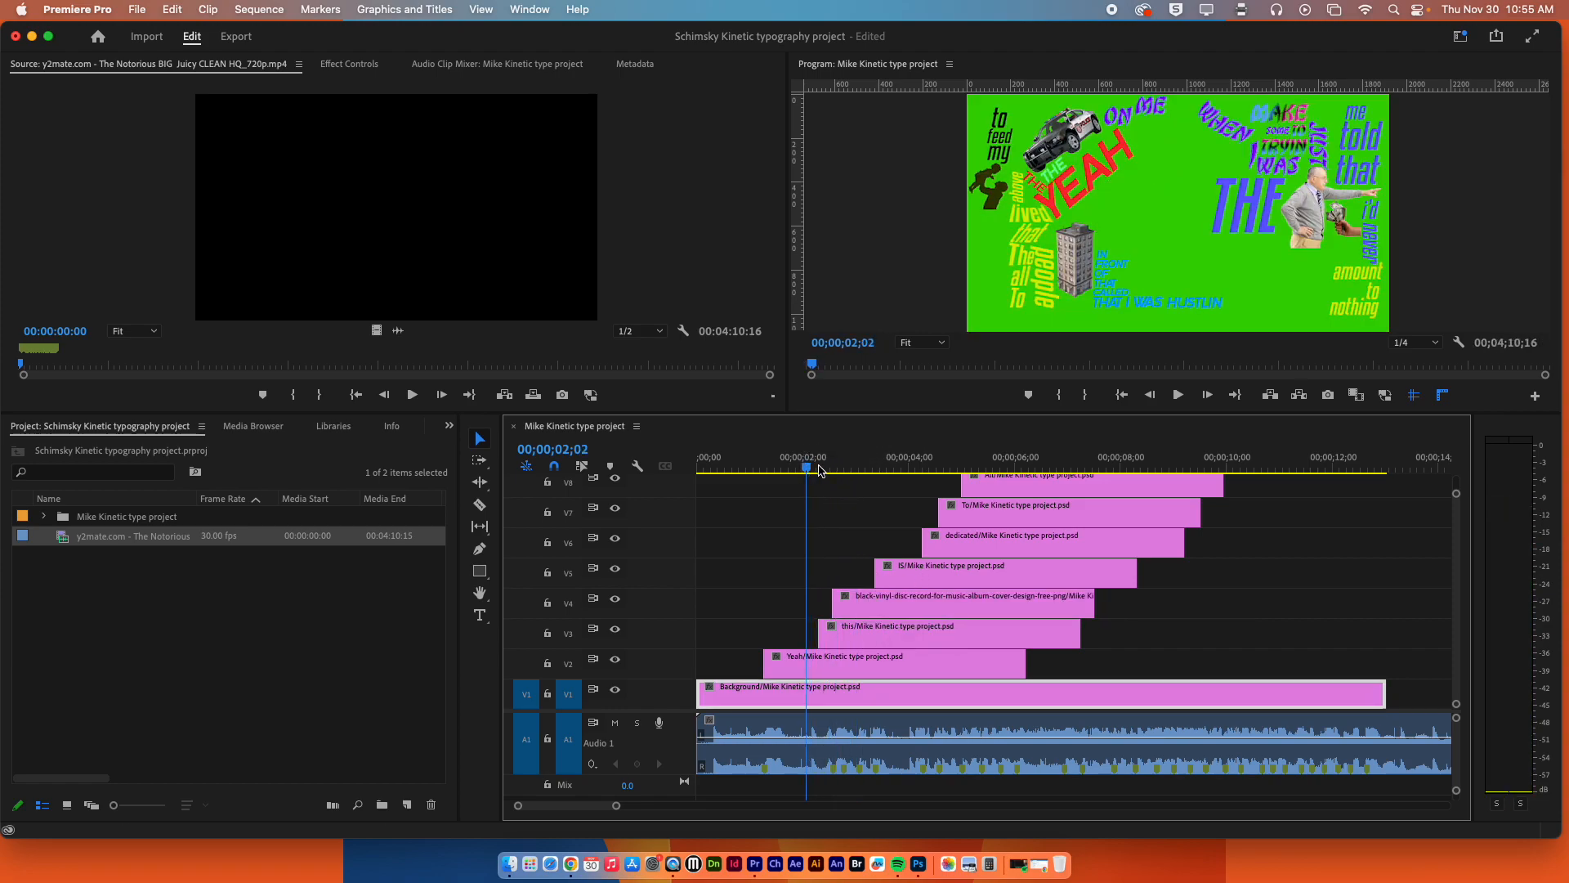
pyautogui.press('space')
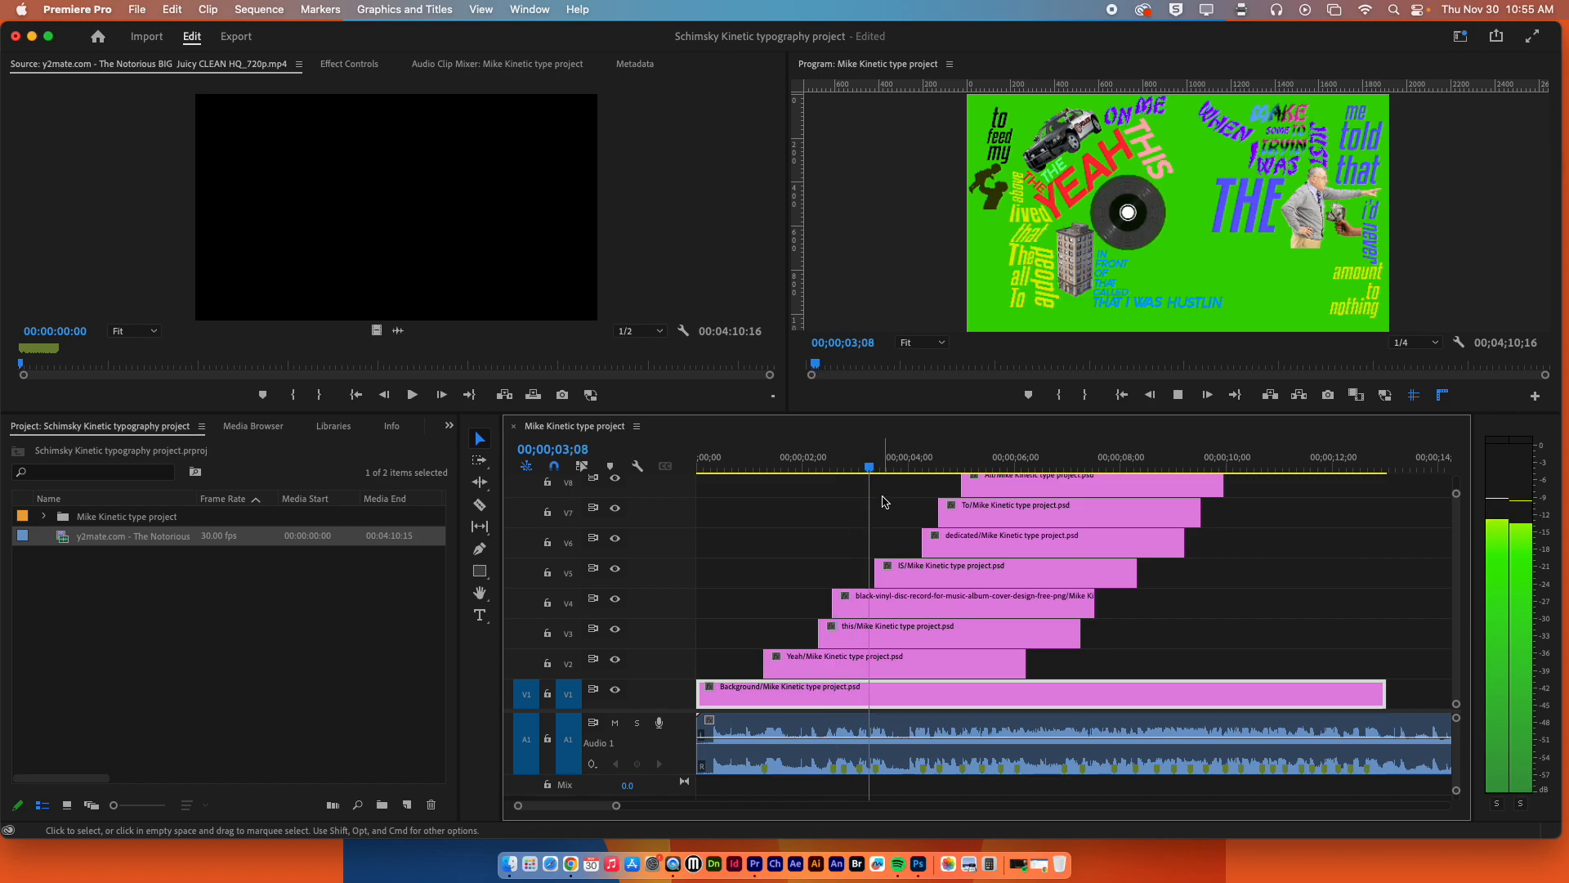
pyautogui.press('space')
# Shift the IS clip on V5 and the dedicated clip on V6 earlier, close behind the vinyl record clip, and play to 00;00;03;22.
pyautogui.moveTo(906, 577); pyautogui.dragTo(881, 577)
pyautogui.click(844, 466)
pyautogui.moveTo(844, 466); pyautogui.dragTo(887, 465)
pyautogui.moveTo(945, 540); pyautogui.dragTo(899, 541)
pyautogui.press('space')
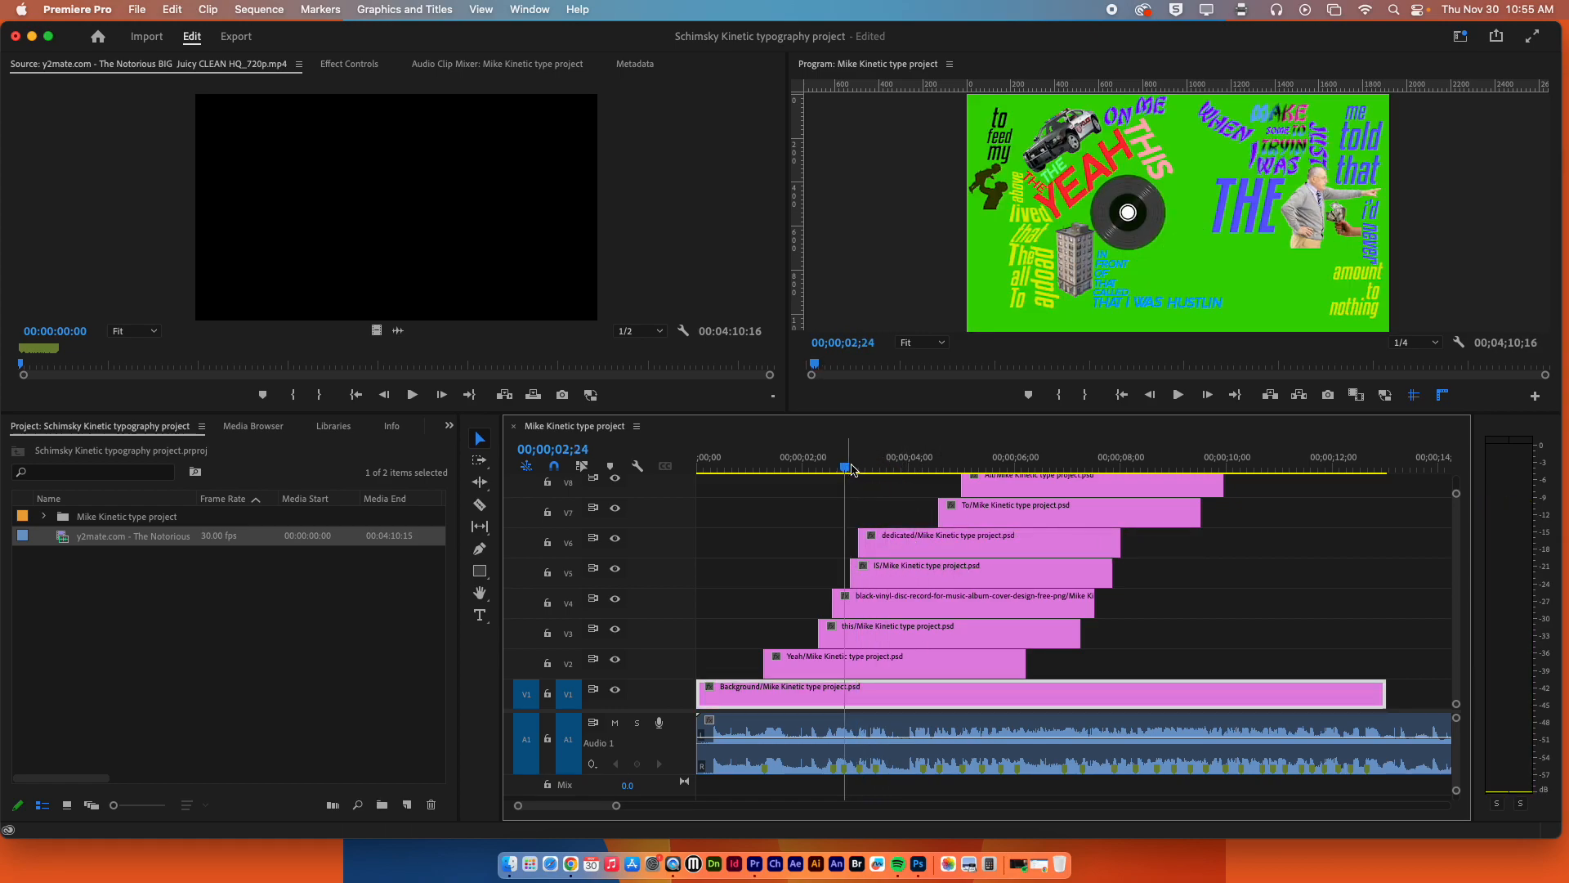
pyautogui.press('space')
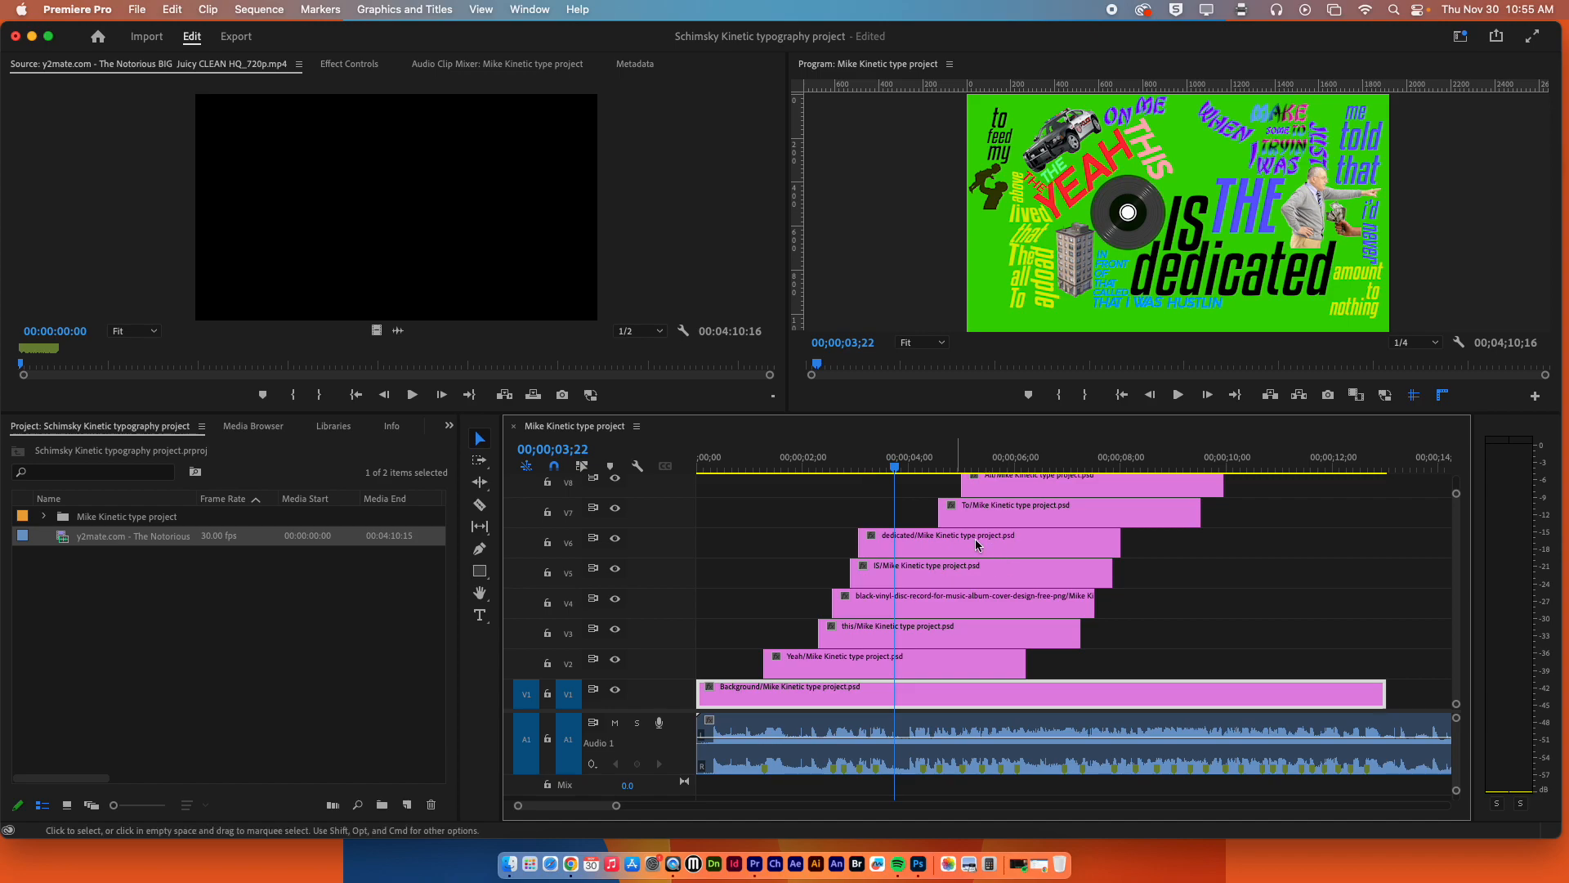